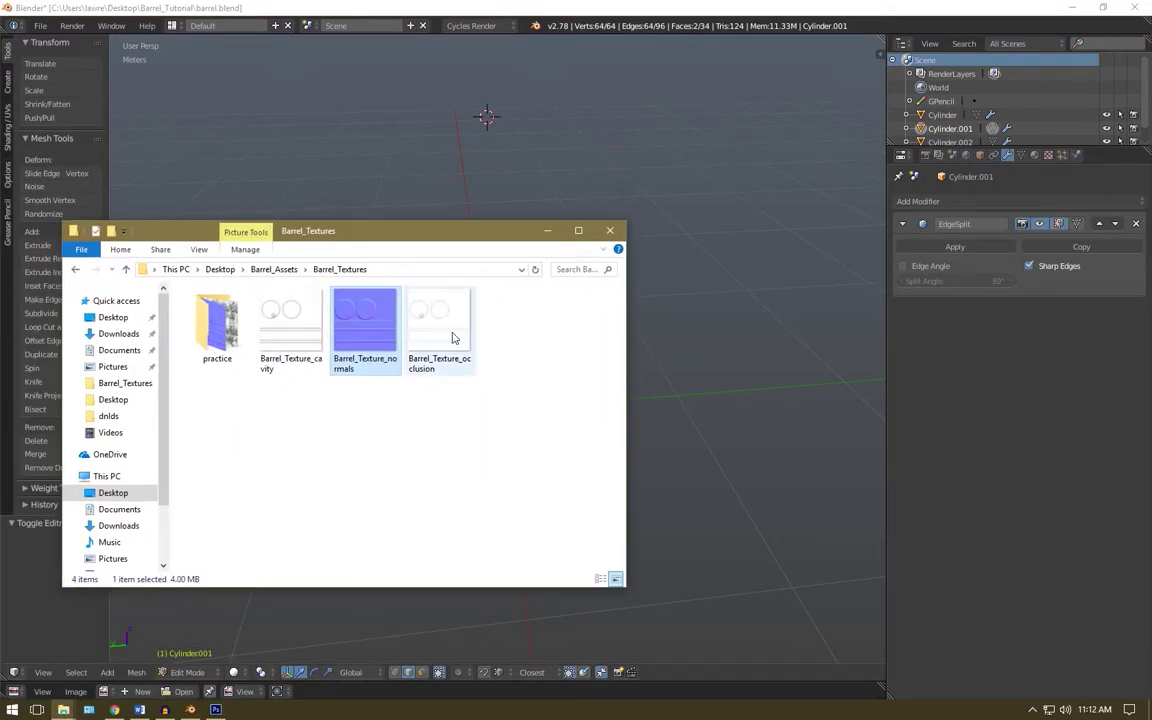
Minimize the Barrel_Textures folder window to show the barrel cylinder in Blender's viewport
left_click(548, 231)
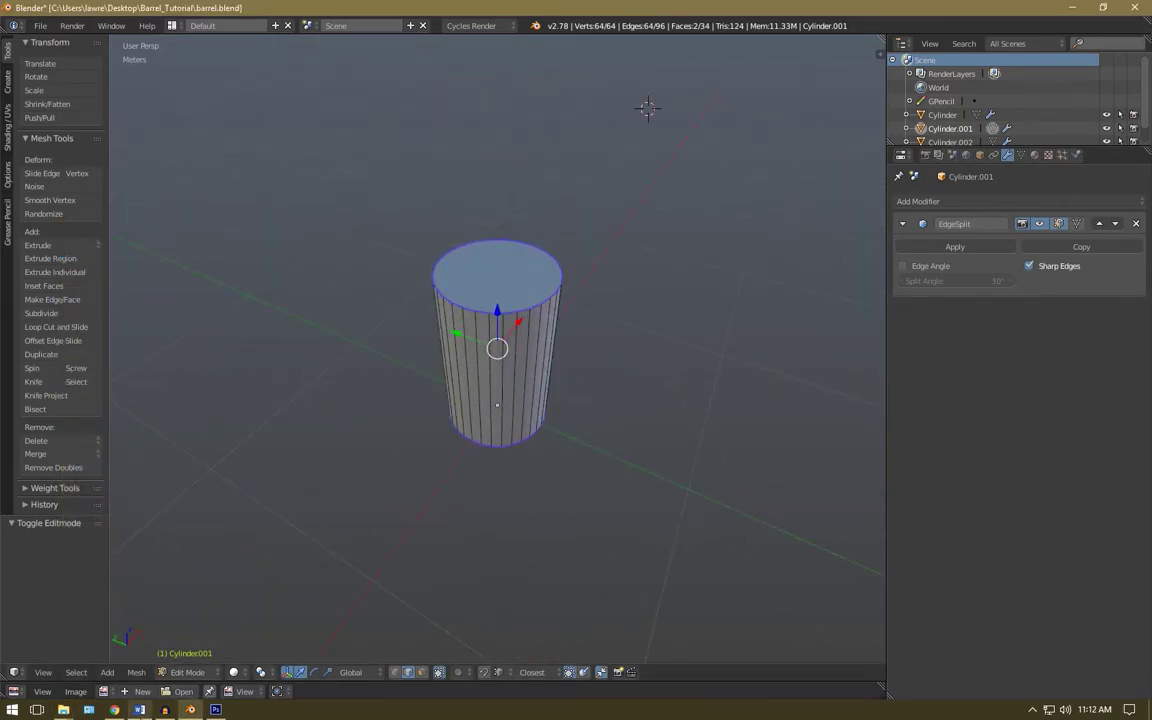
In Chrome, open and scroll through the Medieval Metal material page on Textures.com
key("alt+Tab")
scroll(268, 167, "up", 1)
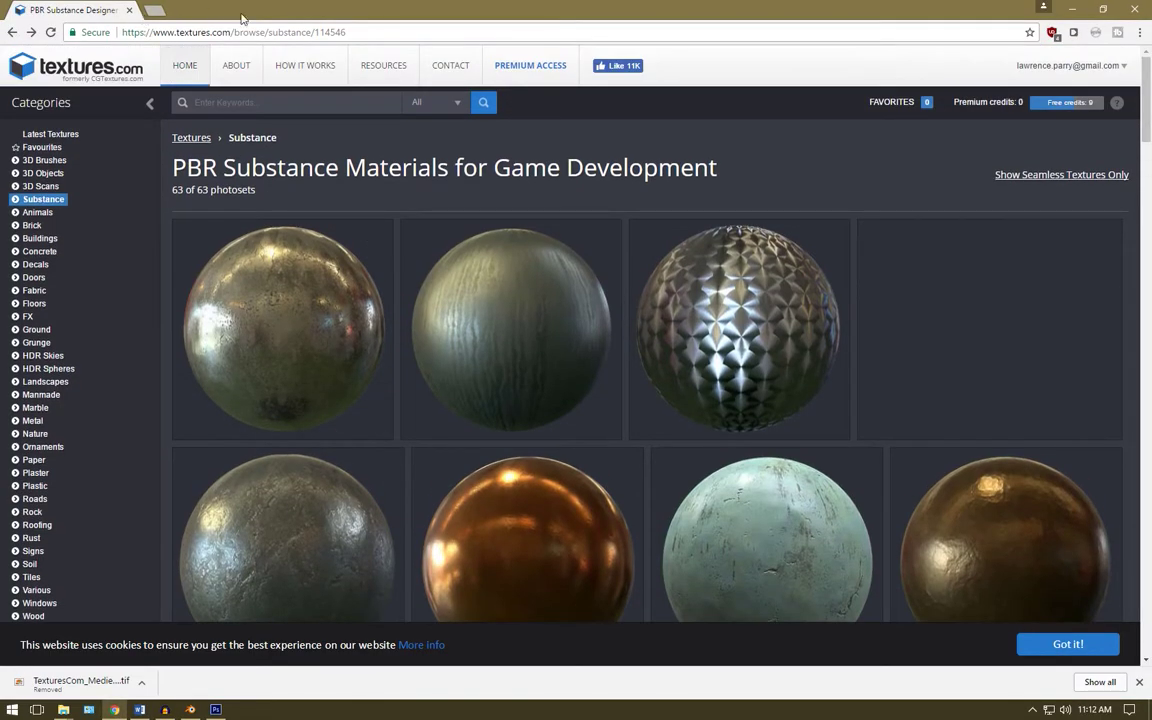
scroll(128, 206, "down", 1)
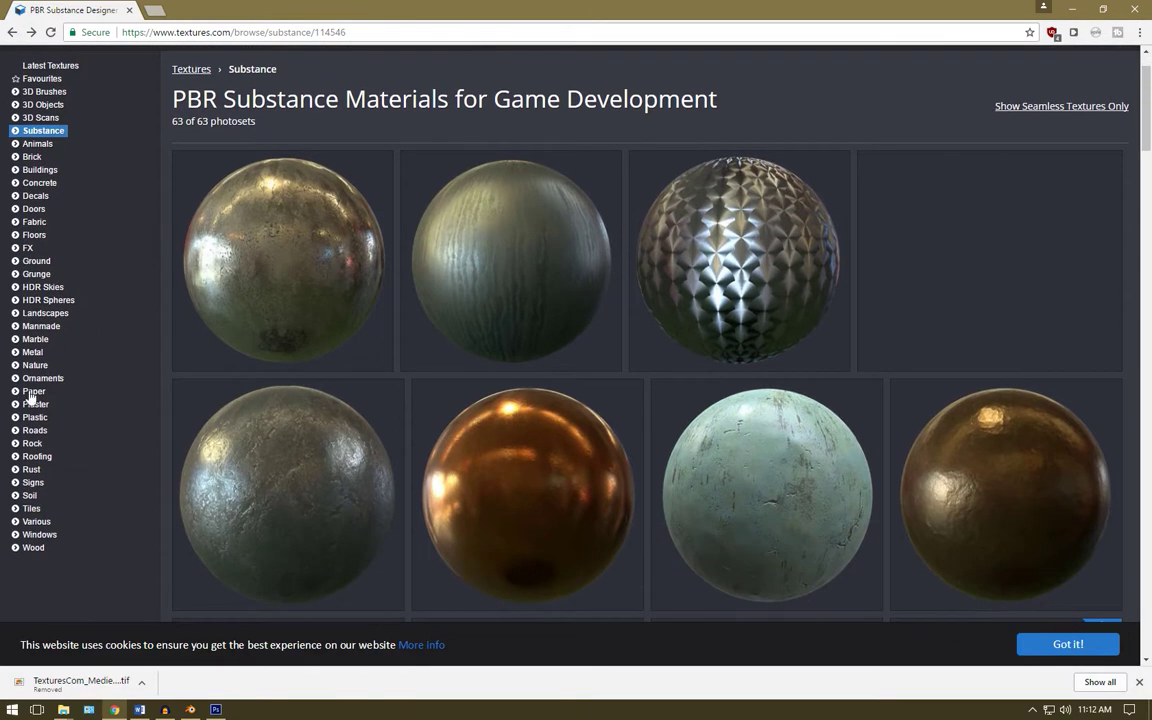
left_click(338, 240)
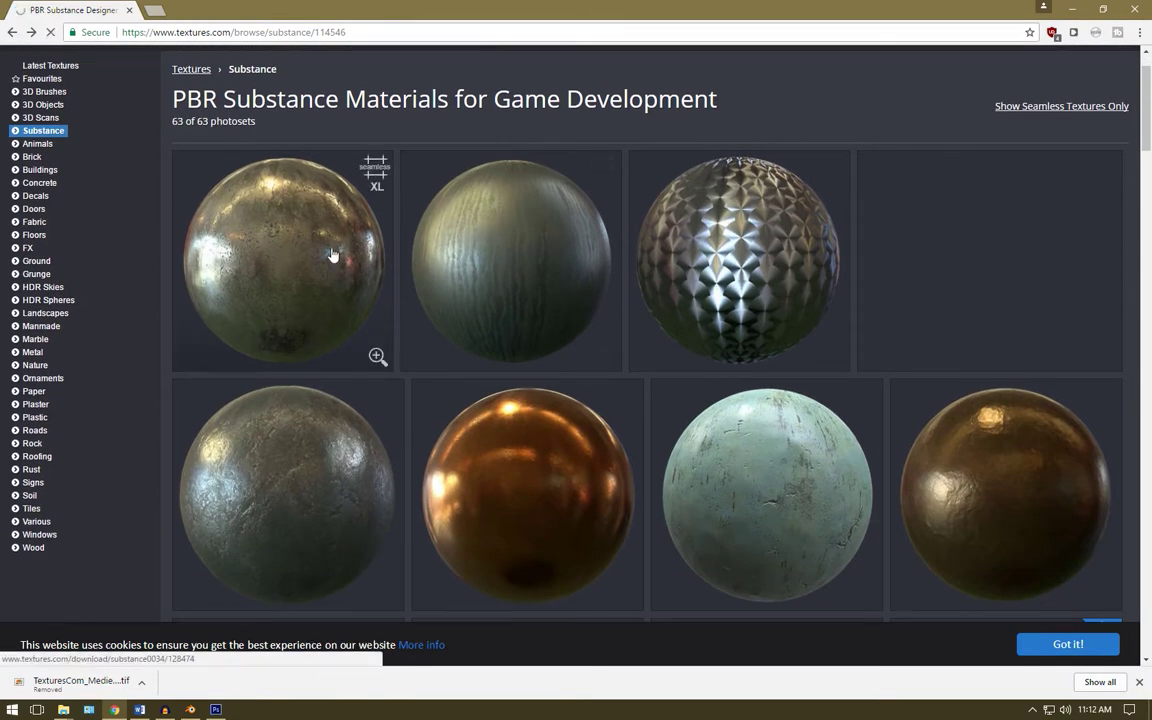
scroll(230, 300, "down", 6)
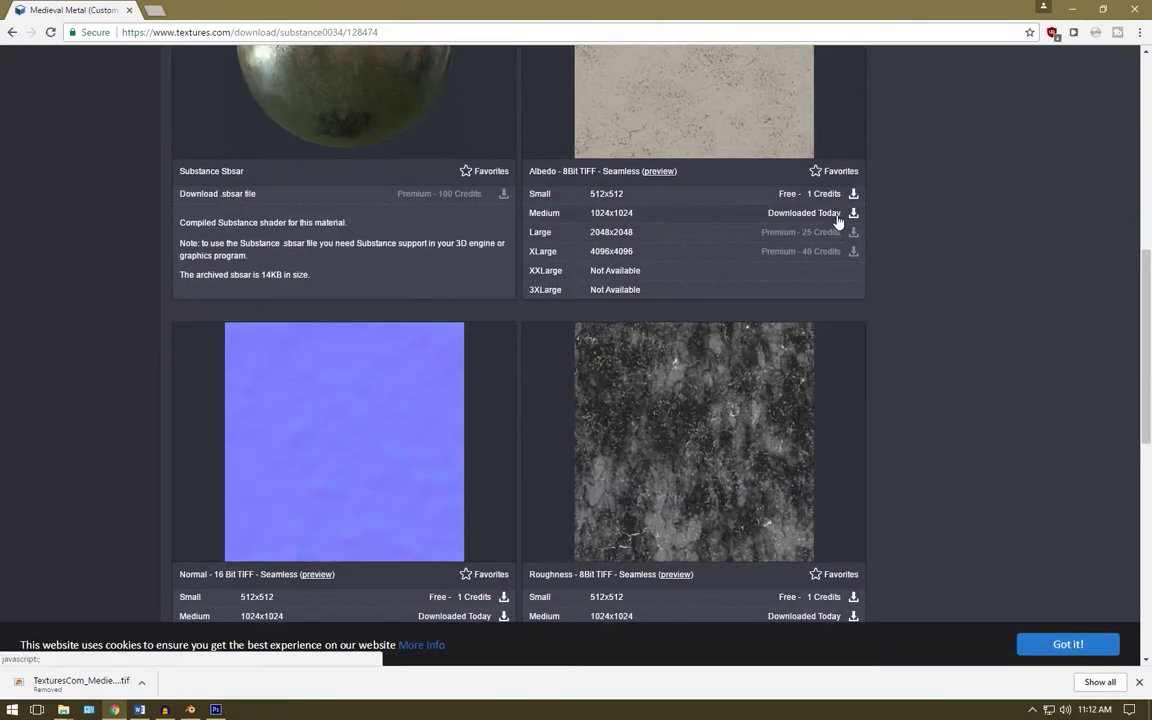
scroll(321, 506, "down", 3)
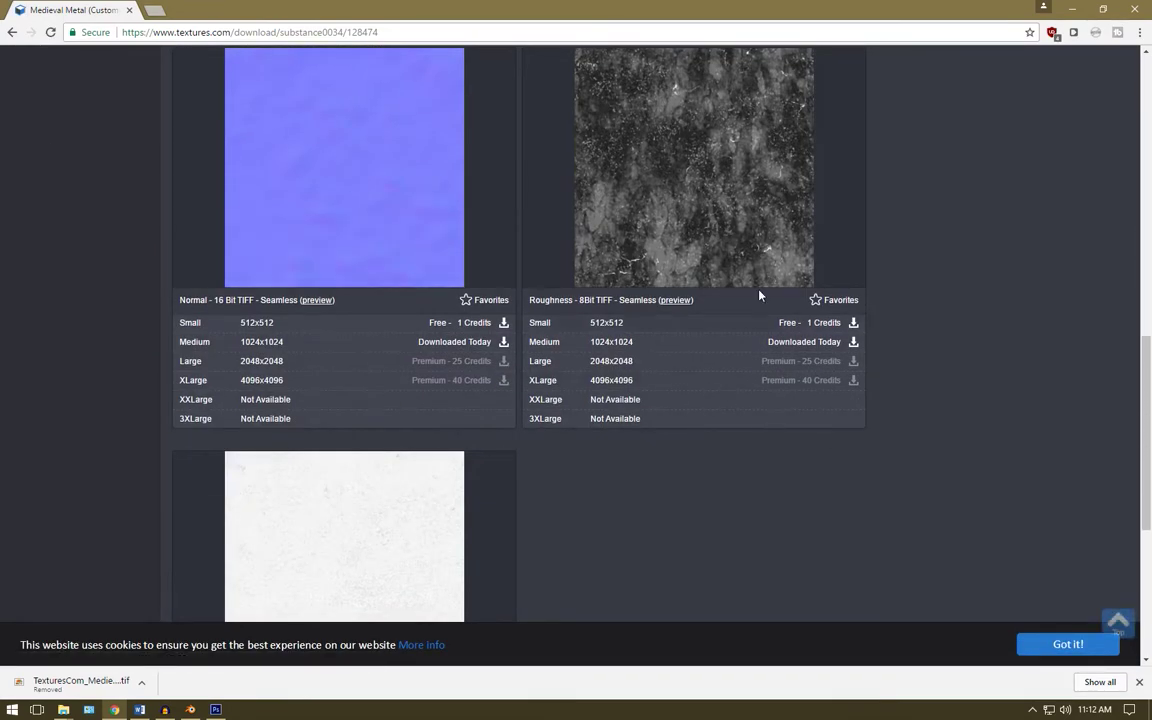
Open the Rusted Metal (Customizable) page and scroll to its Height and Normalmap downloads
key("alt+Left")
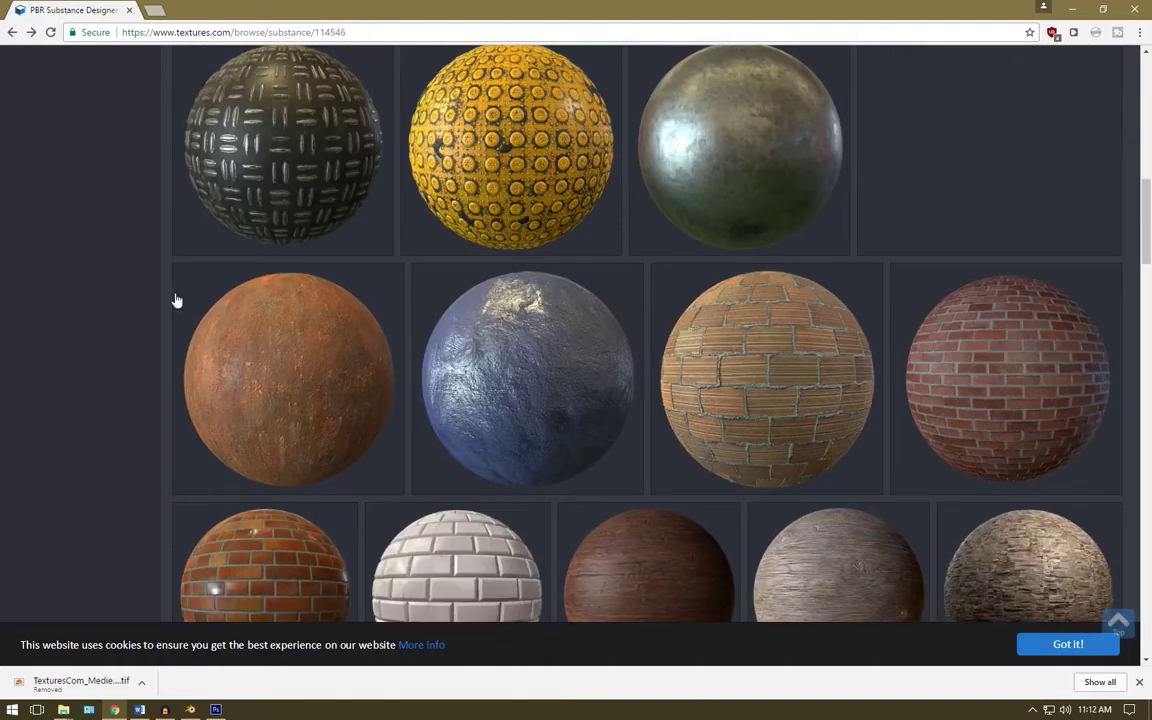
left_click(235, 380)
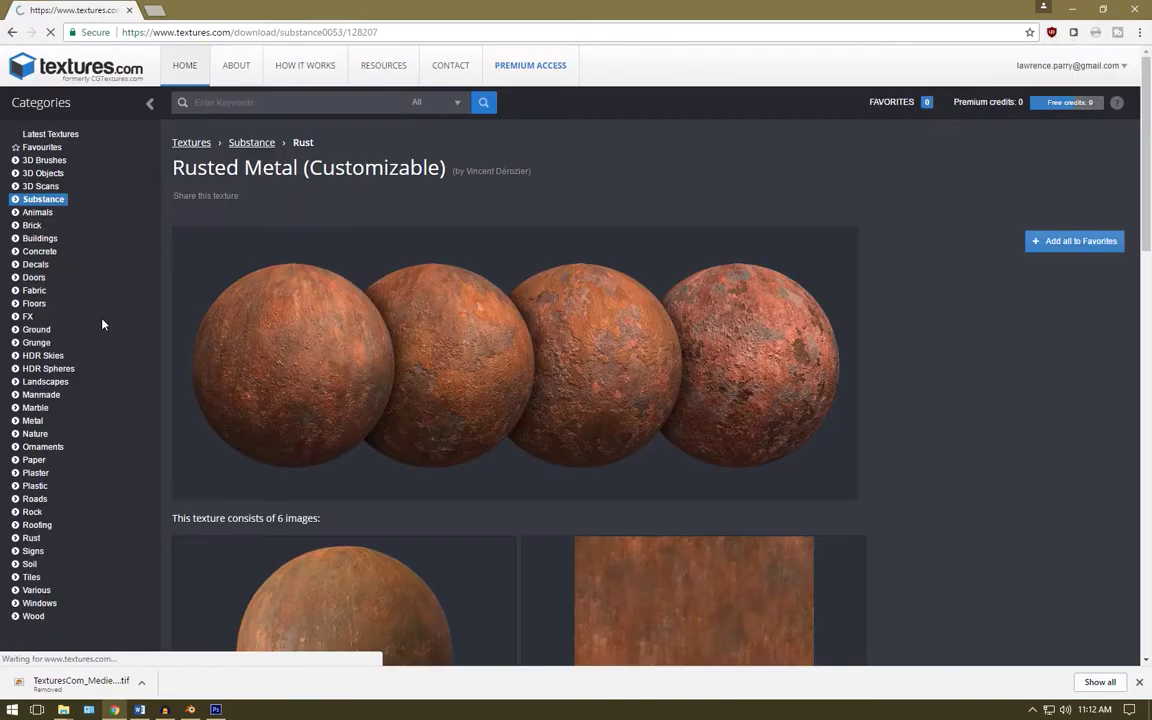
scroll(198, 370, "down", 4)
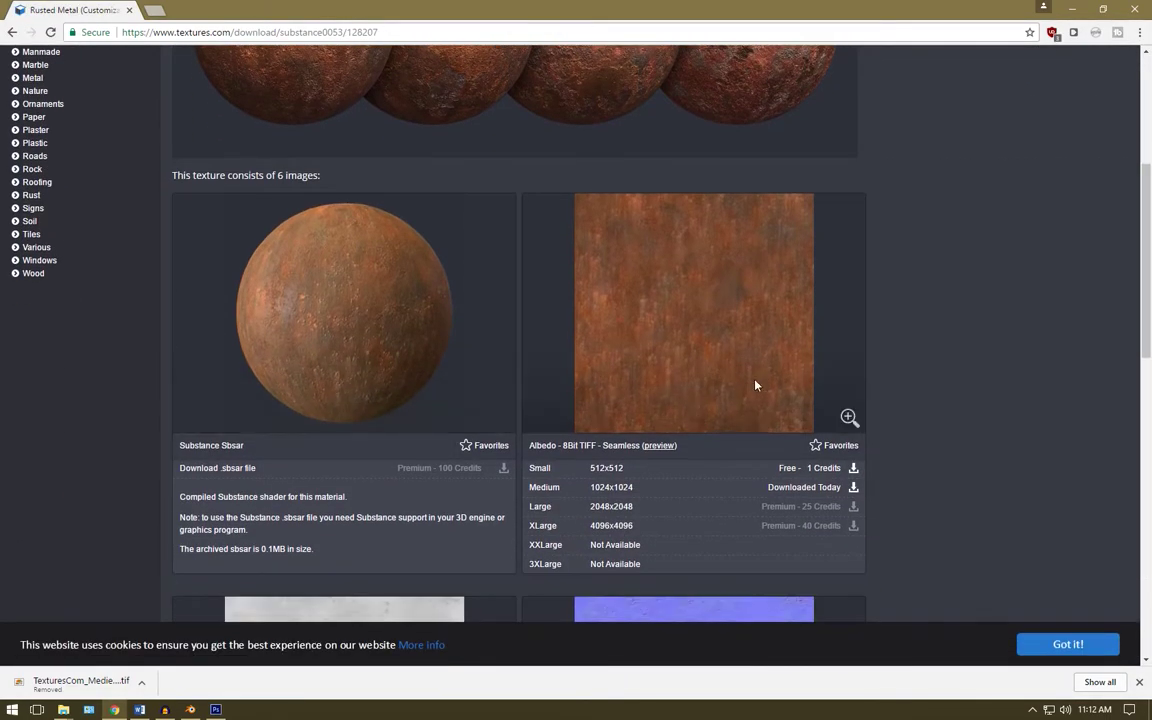
scroll(780, 380, "down", 5)
scroll(546, 220, "down", 3)
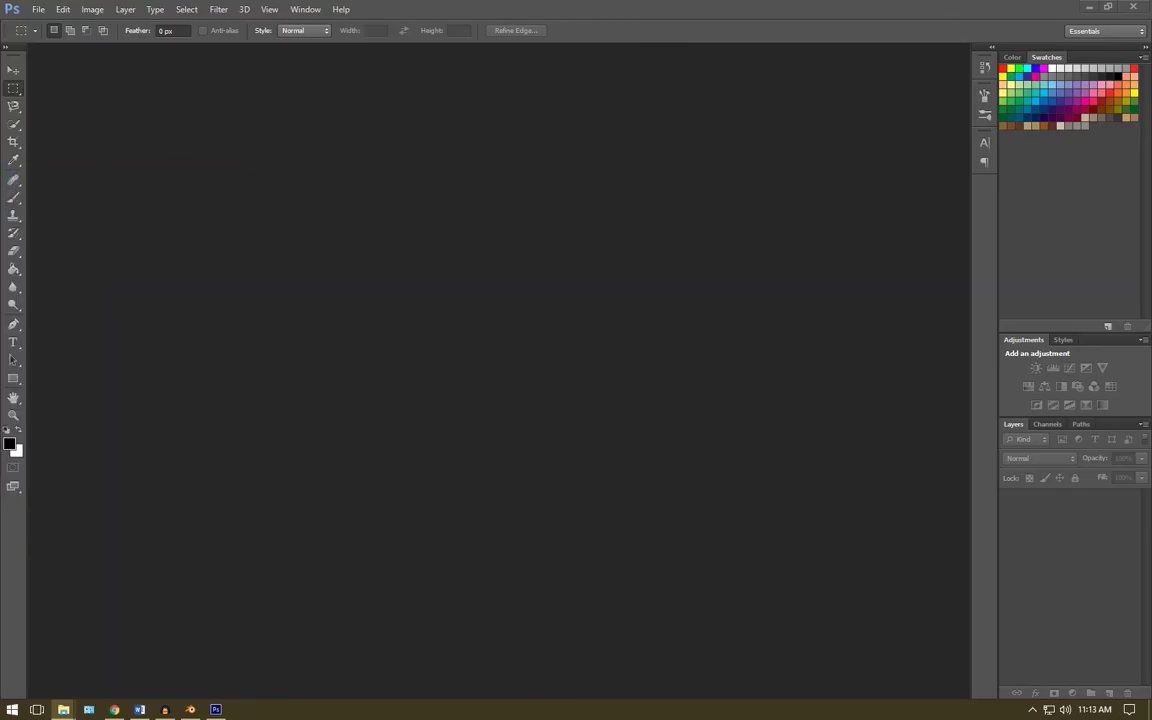
Open Barrel_Texture_cavity in Photoshop and invert it
left_click(63, 709)
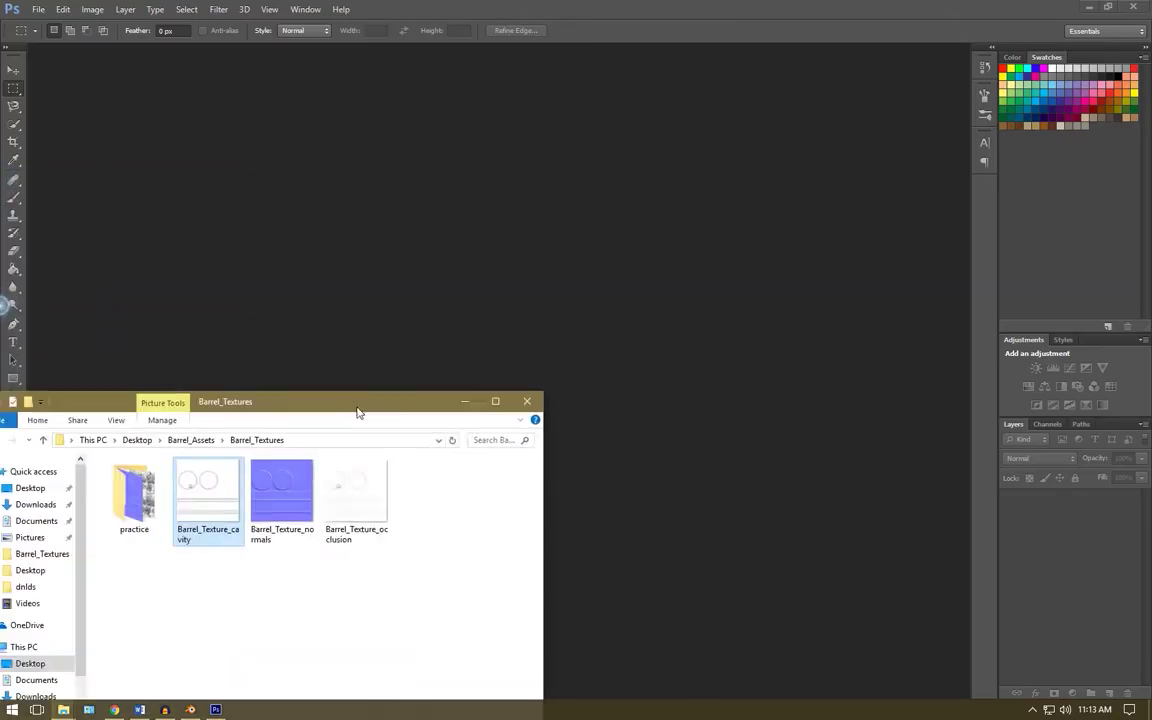
left_click_drag(403, 408, 502, 212)
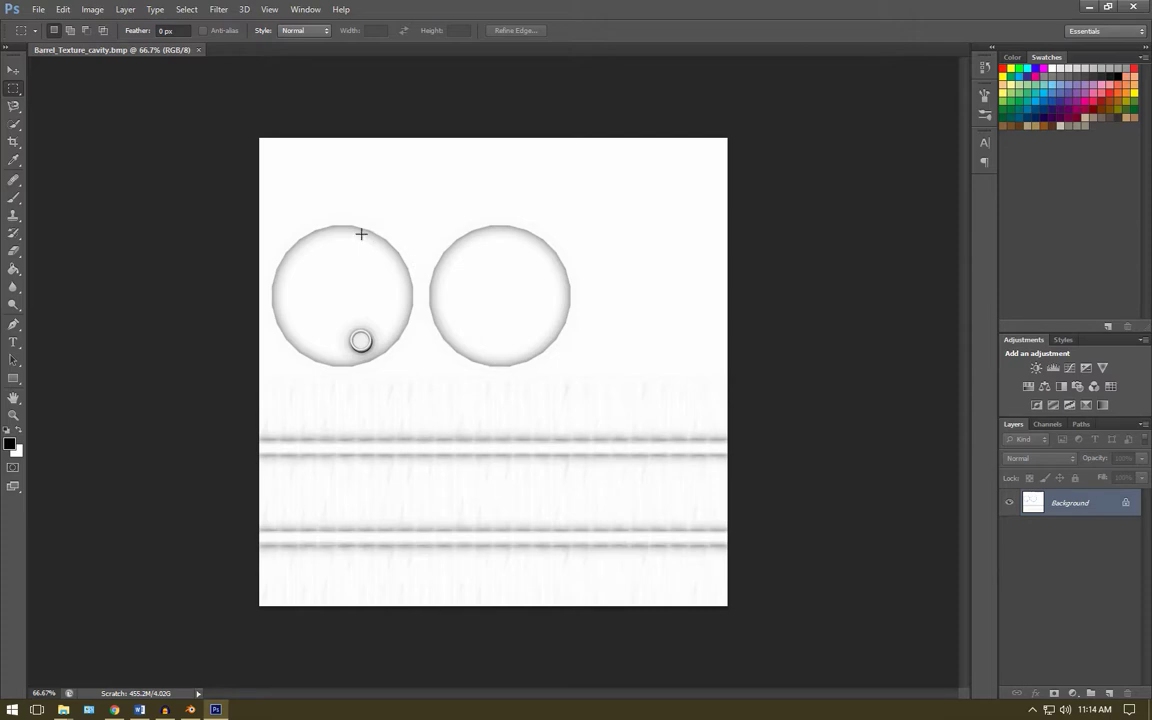
left_click(92, 10)
mouse_move(120, 44)
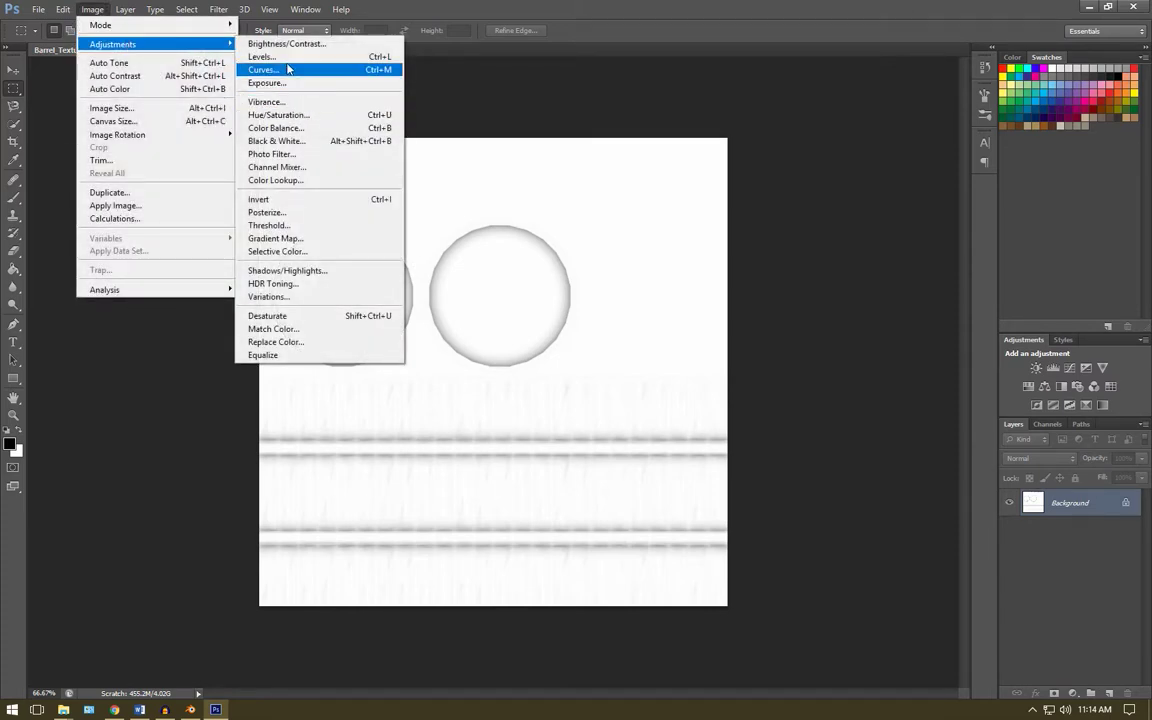
left_click(285, 199)
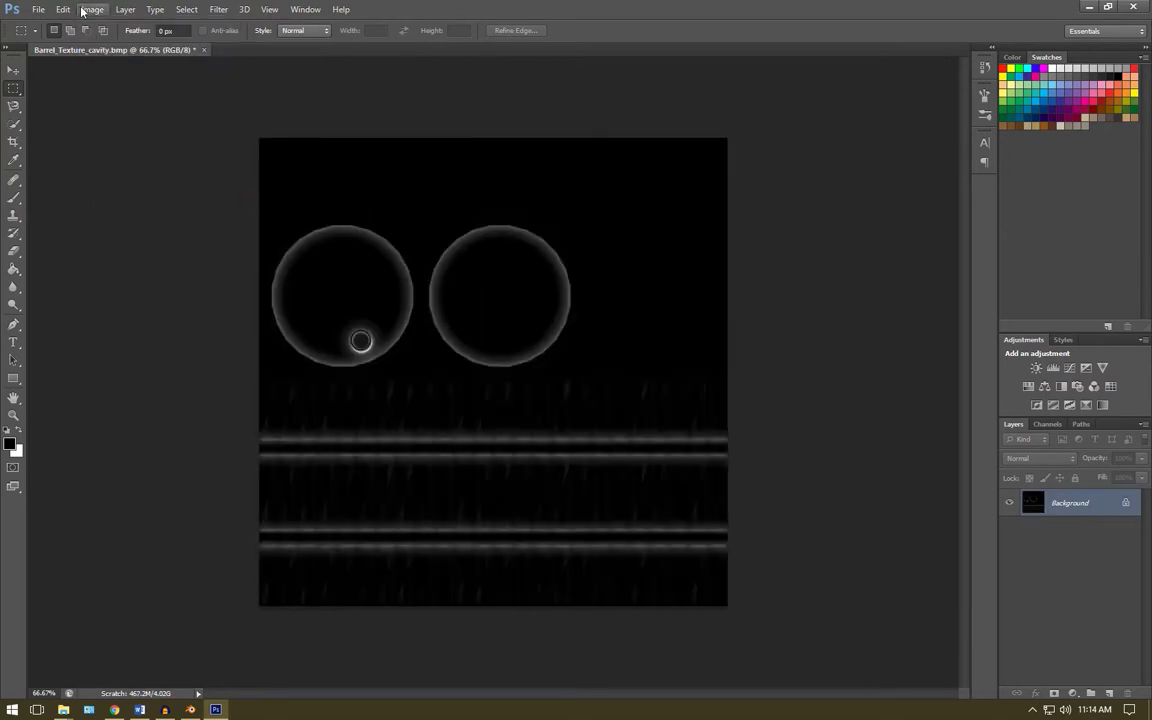
Apply an Exposure adjustment of about +2.87 with offset -0.0081
left_click(85, 10)
mouse_move(118, 44)
left_click(296, 86)
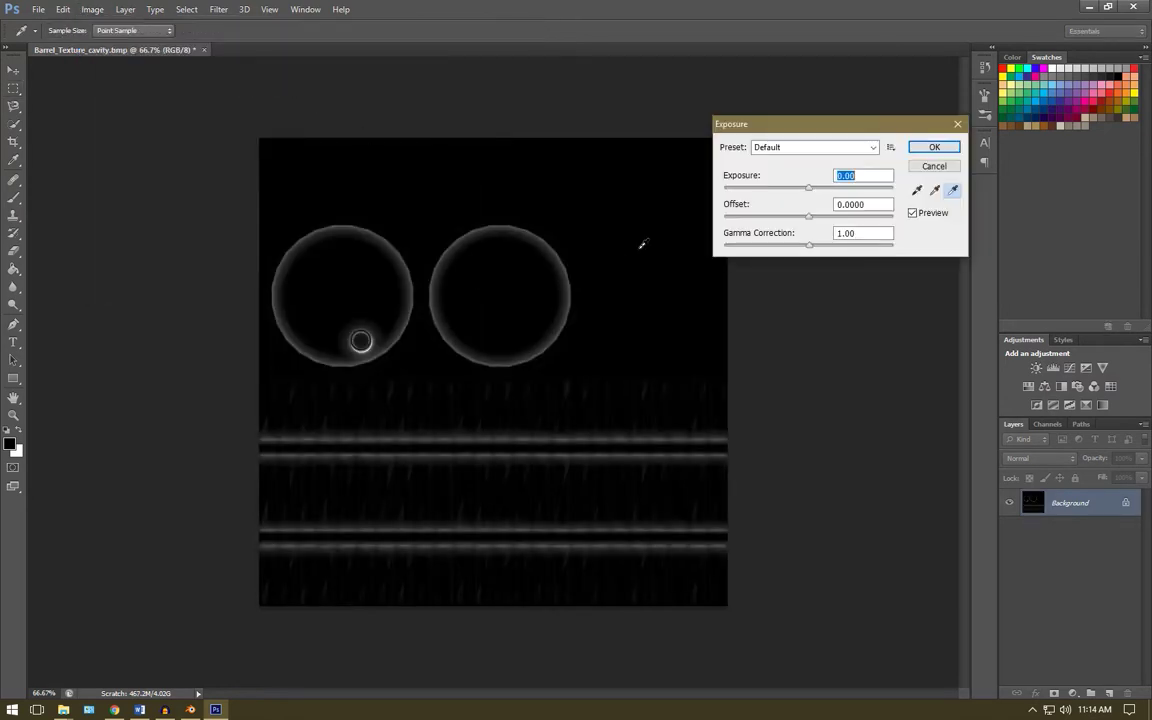
left_click_drag(813, 193, 808, 220)
left_click(810, 218)
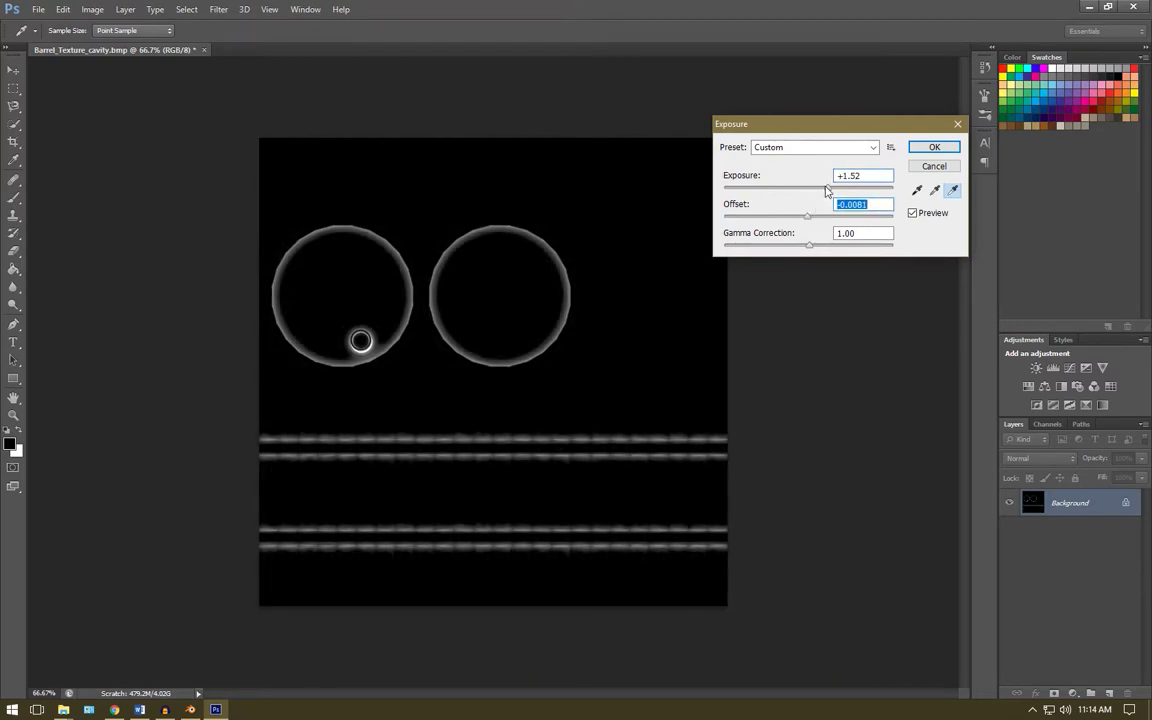
left_click_drag(826, 190, 851, 190)
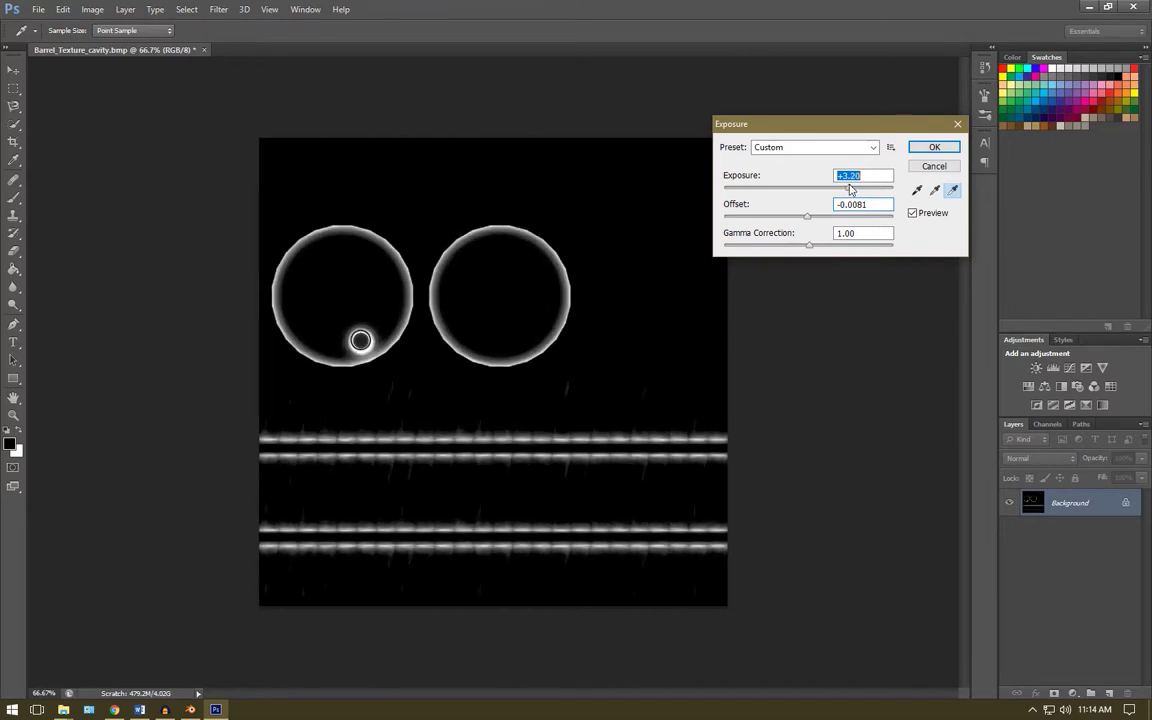
left_click(934, 148)
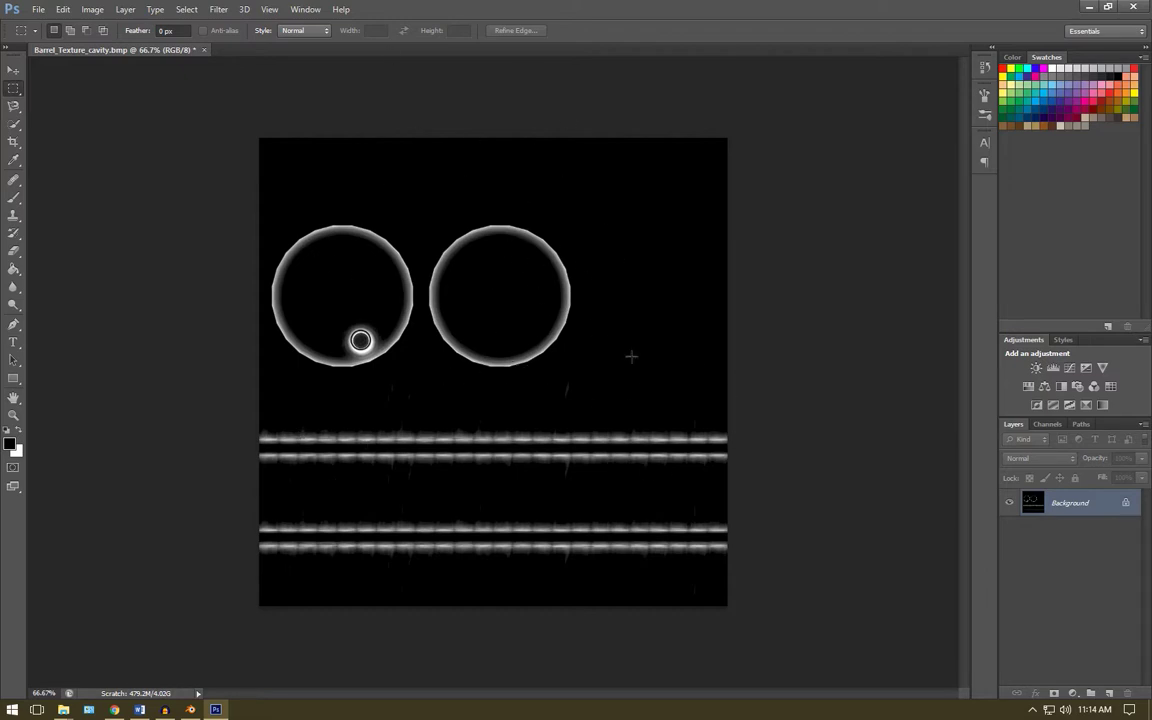
Convert the locked Background into a normal Layer 0
right_click(1081, 508)
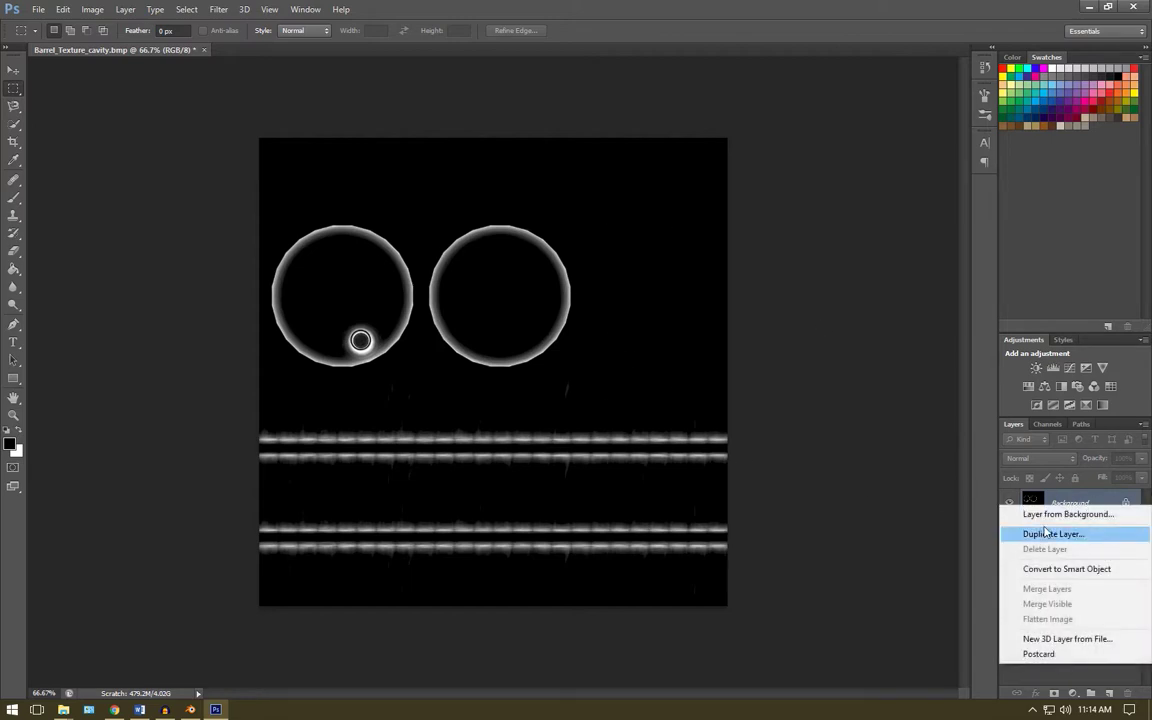
left_click(985, 512)
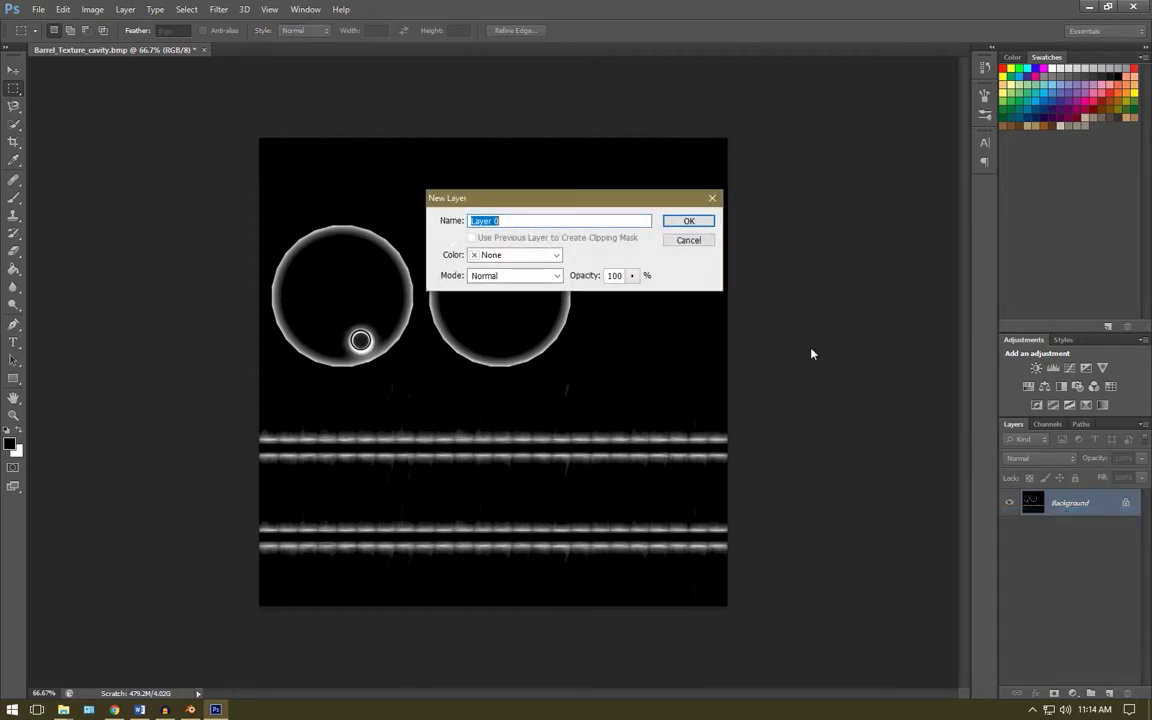
left_click(704, 225)
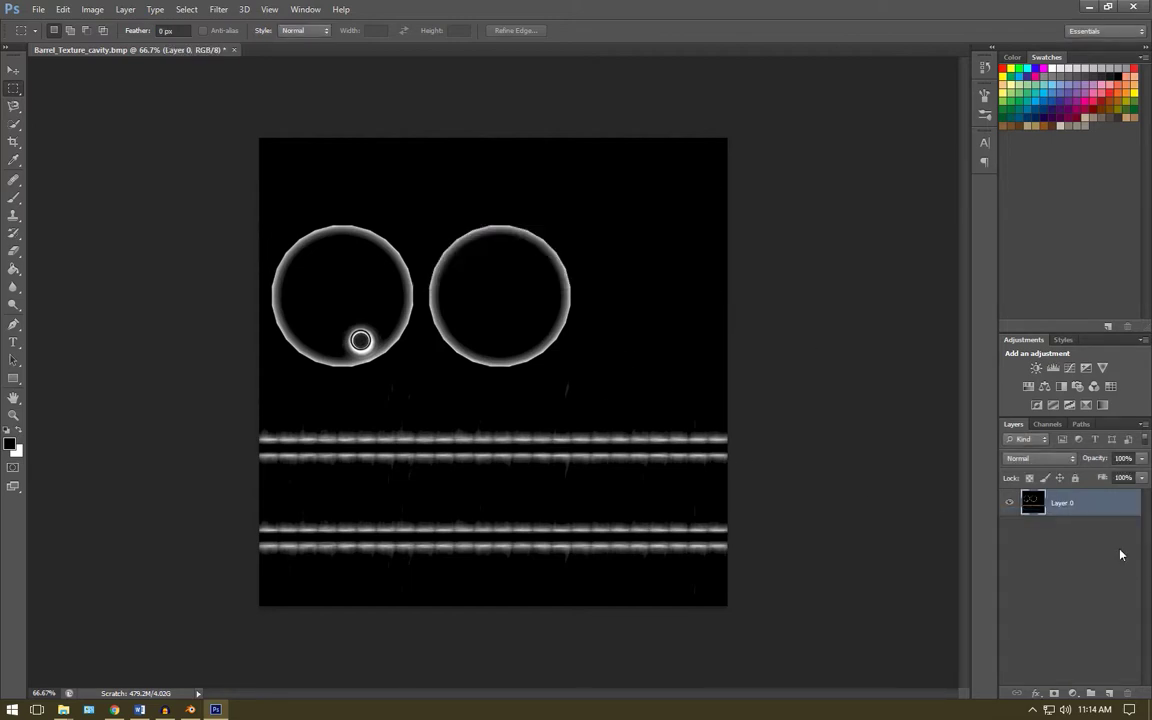
Add a new Layer 1, fill it black, and render Clouds into it
left_click(123, 9)
mouse_move(150, 23)
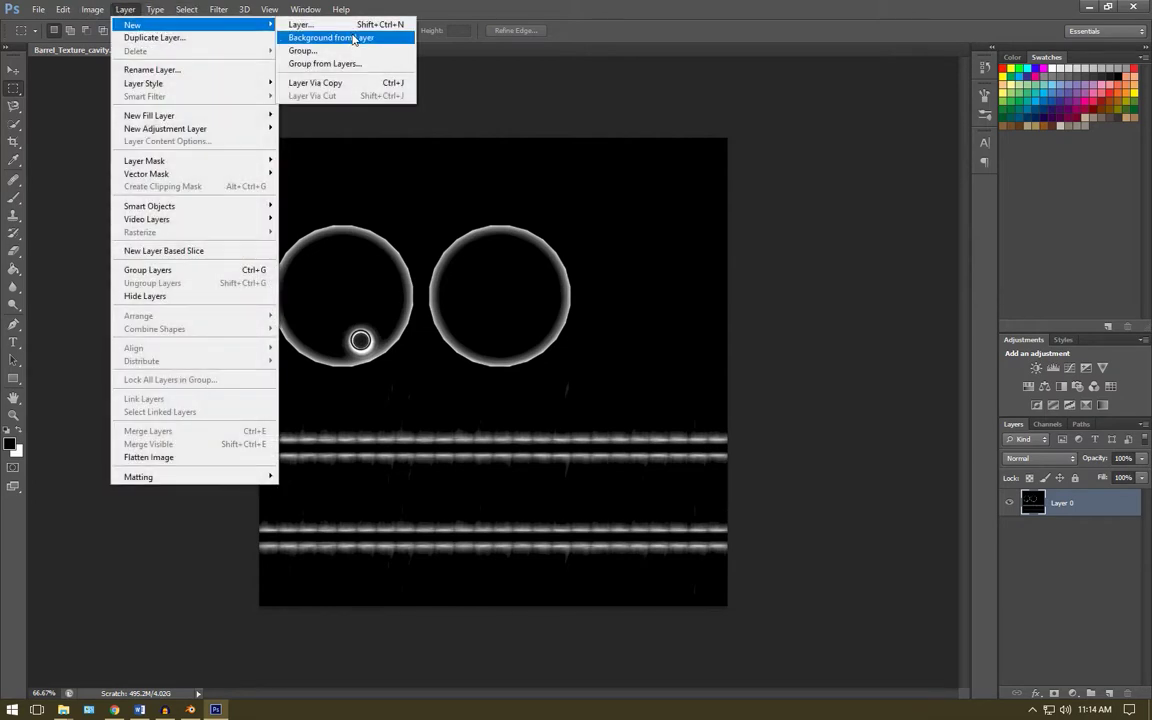
left_click(375, 24)
left_click(690, 221)
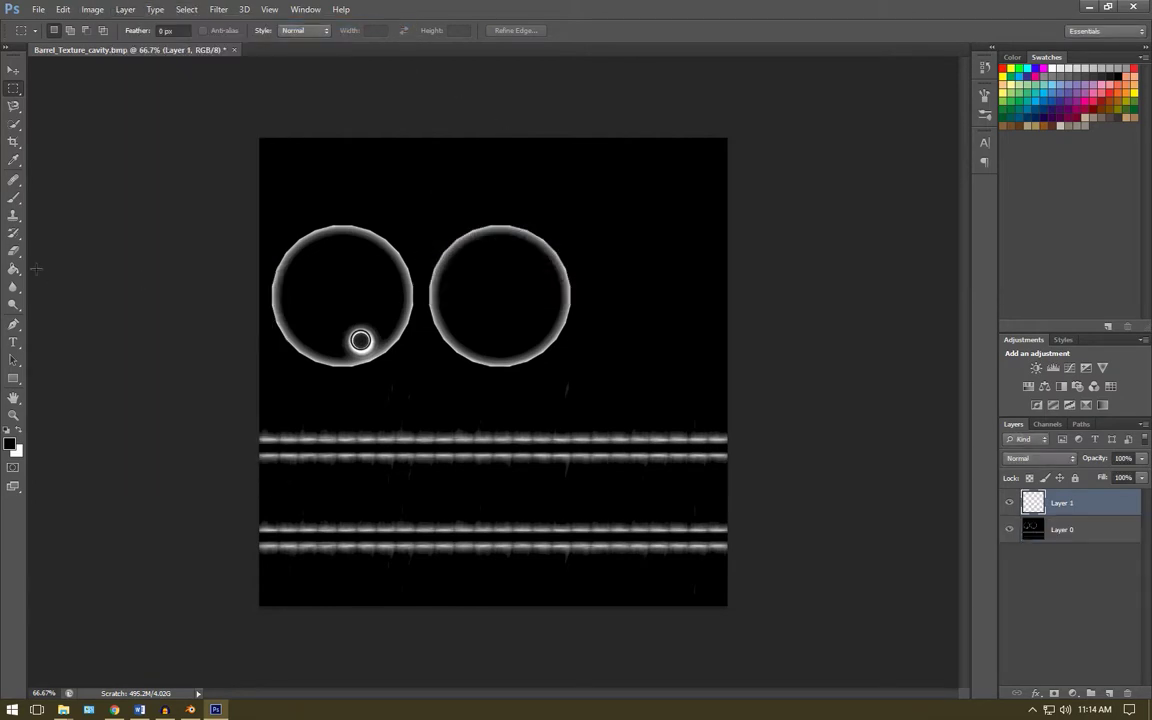
key("g")
left_click(632, 309)
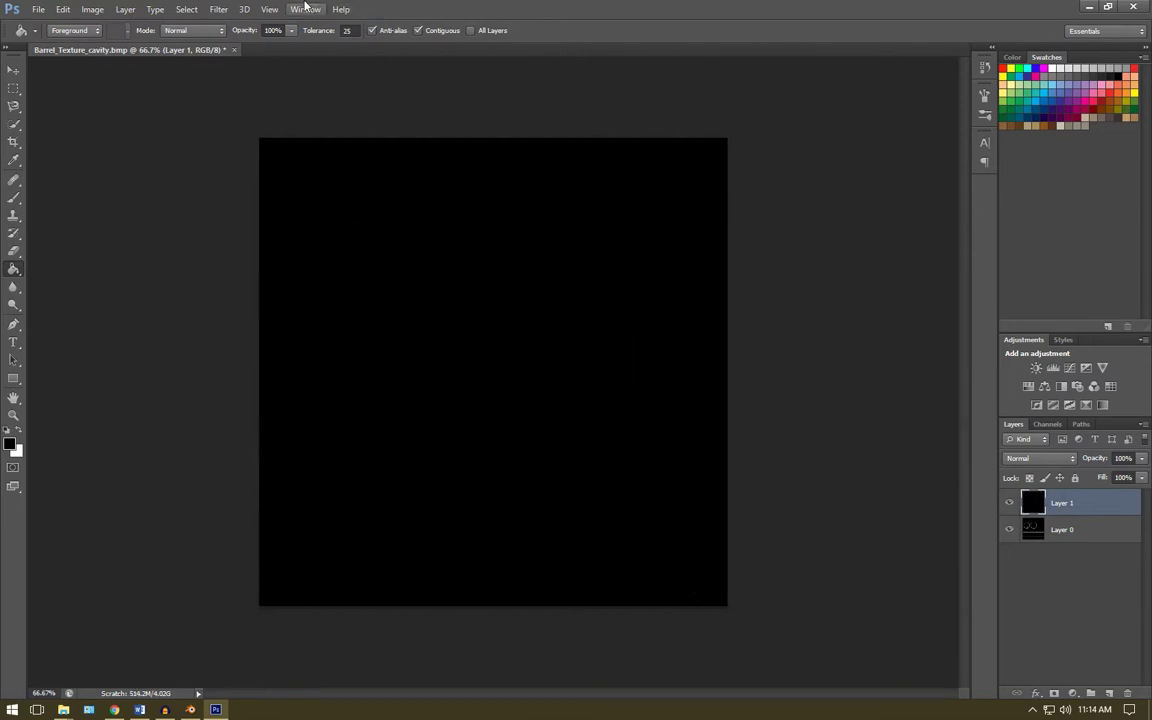
left_click(218, 9)
mouse_move(257, 199)
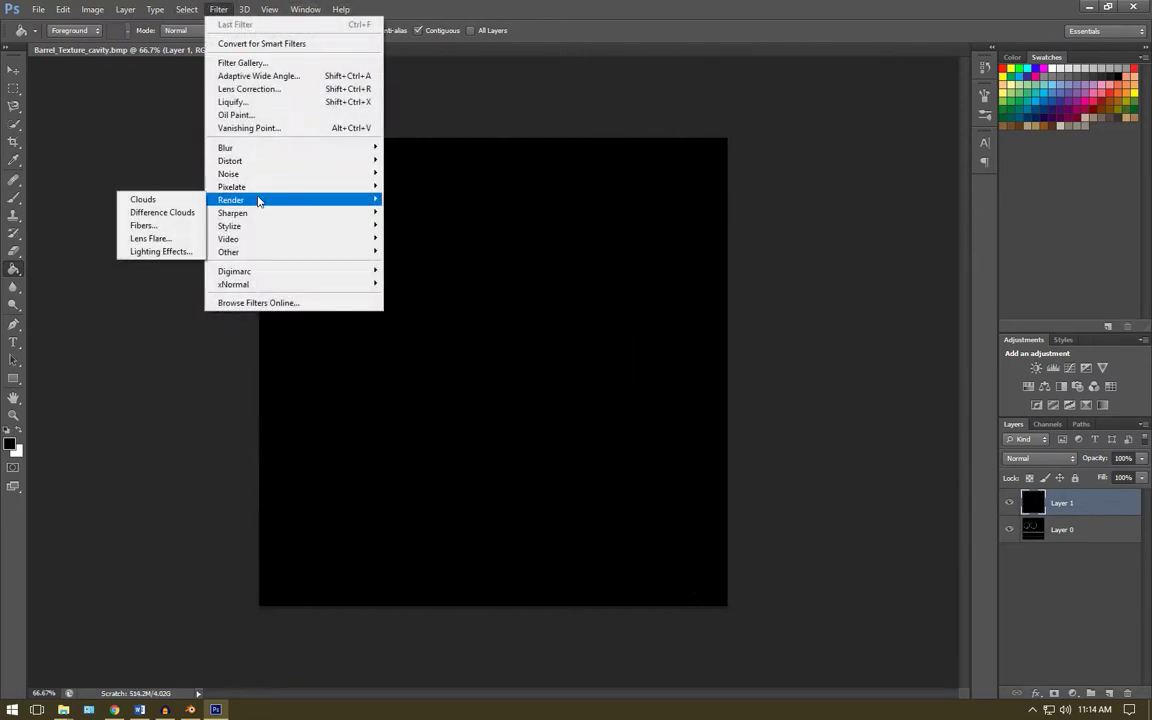
left_click(157, 199)
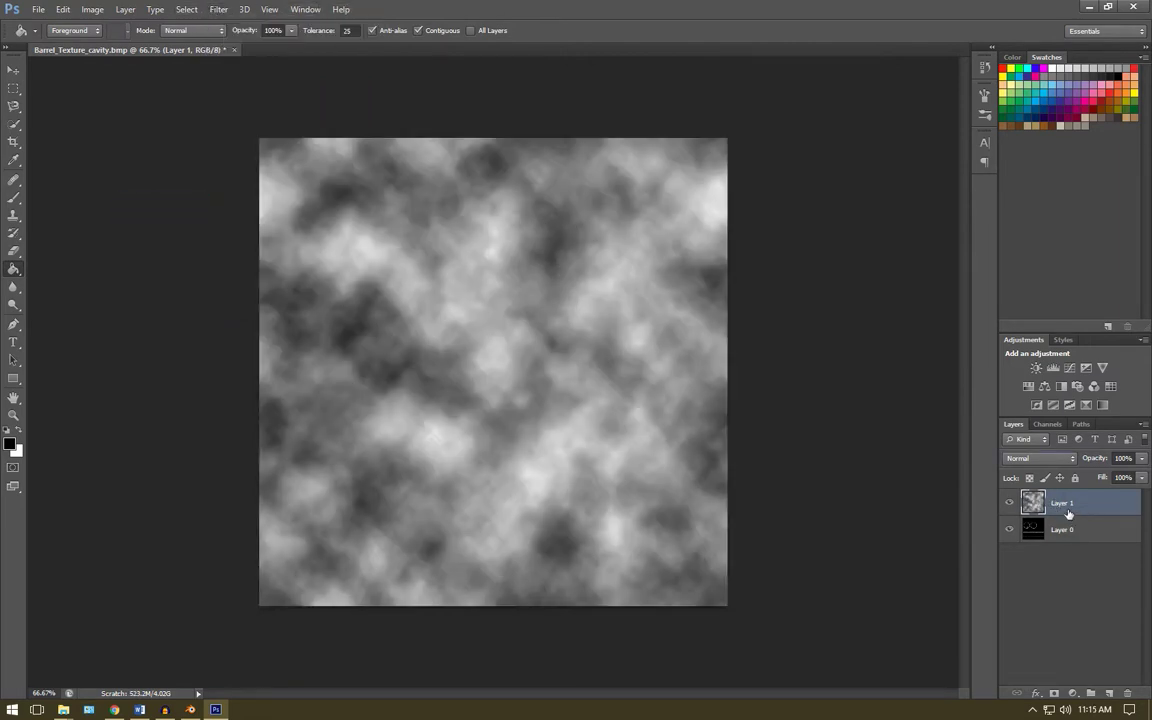
Move Layer 1 below Layer 0 and set Layer 0 to Overlay blending
left_click_drag(1065, 509, 1060, 540)
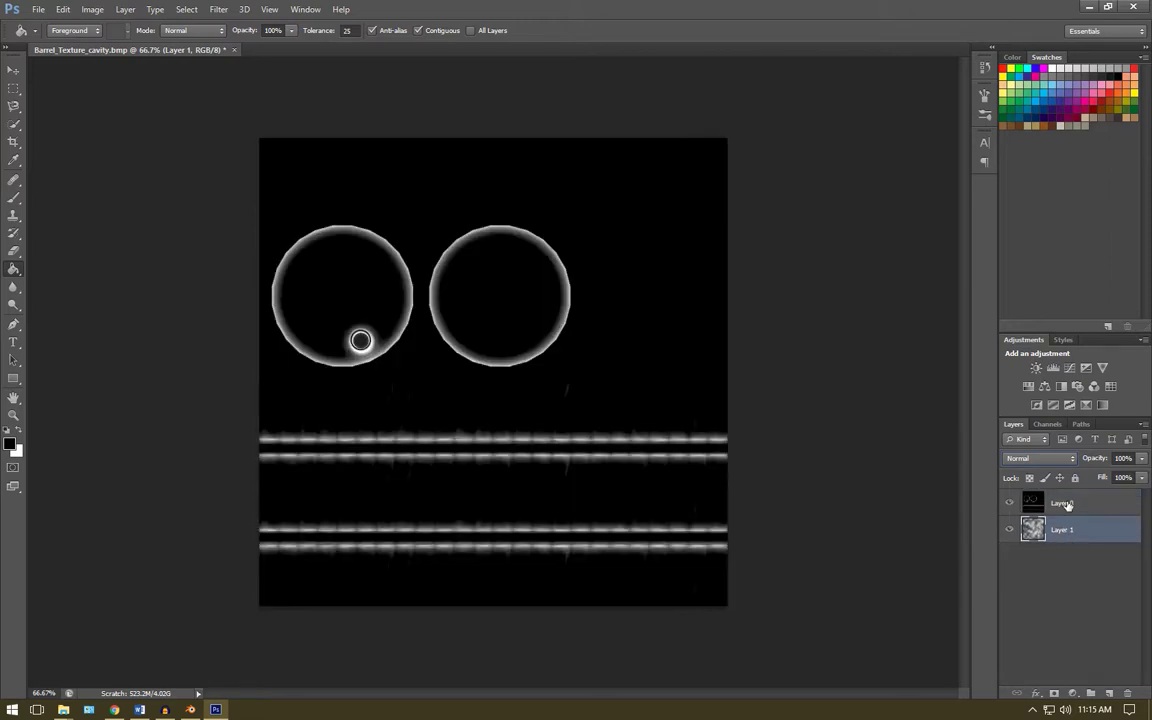
left_click(1067, 505)
left_click(1040, 458)
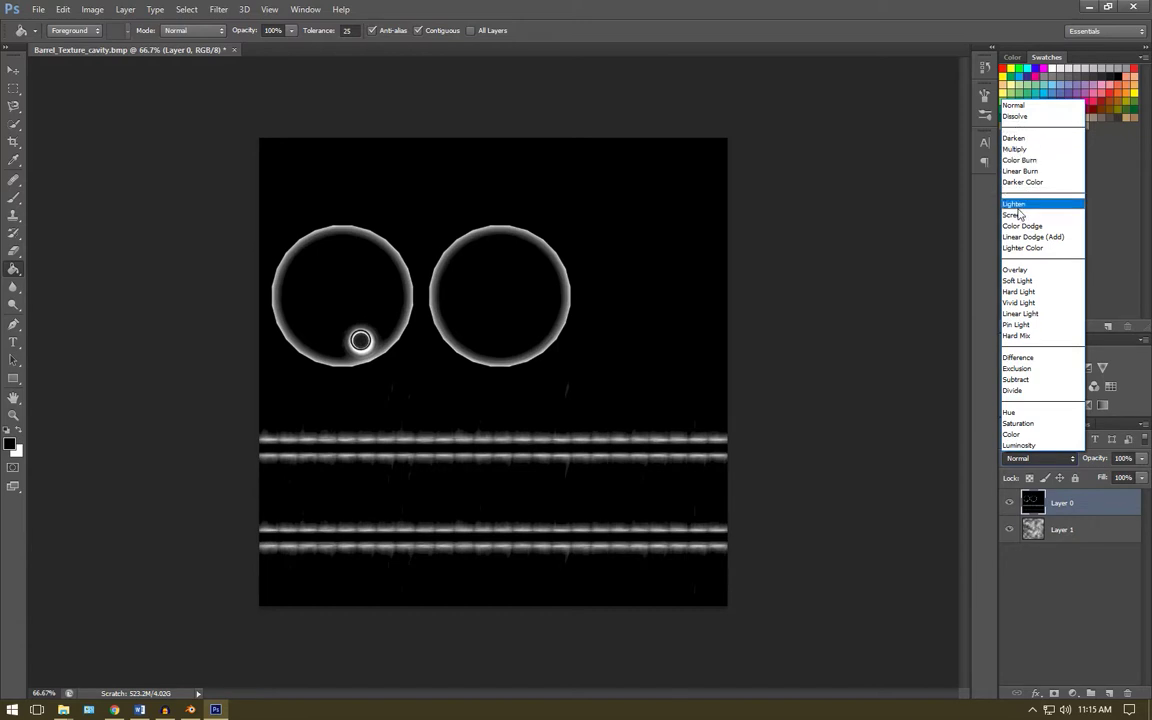
left_click(1027, 271)
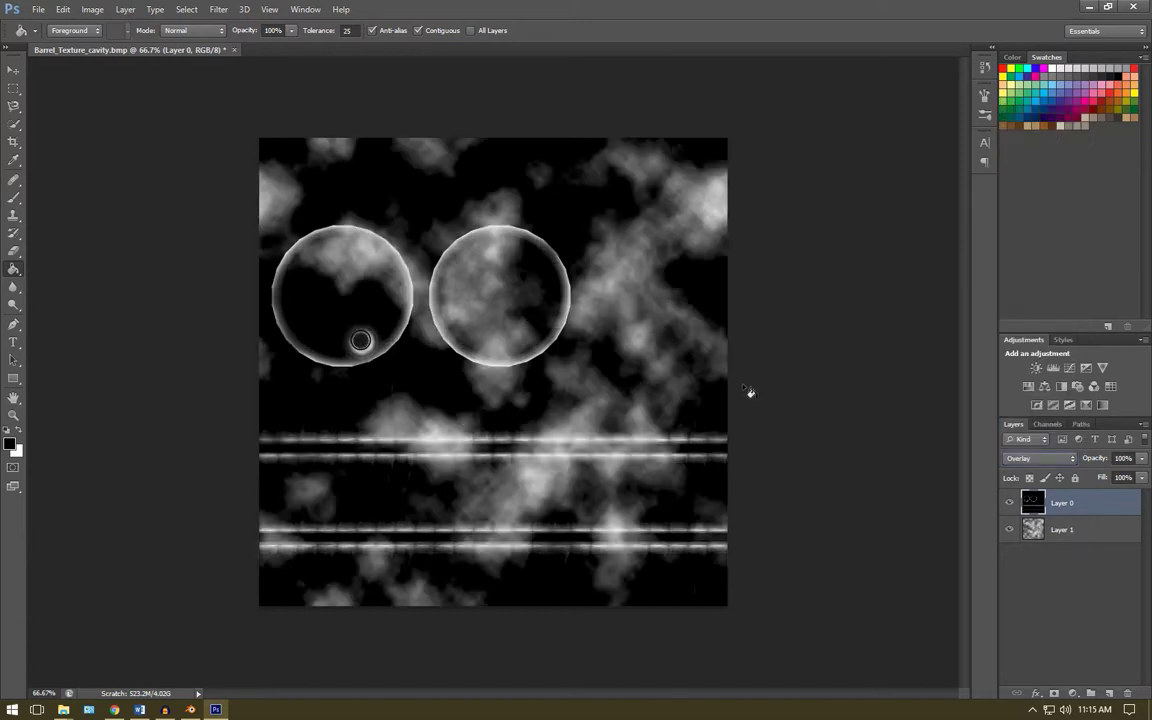
Add a new black-filled layer and render the Fibers filter into it
left_click(125, 9)
left_click(125, 9)
left_click(125, 9)
left_click(300, 24)
left_click(681, 221)
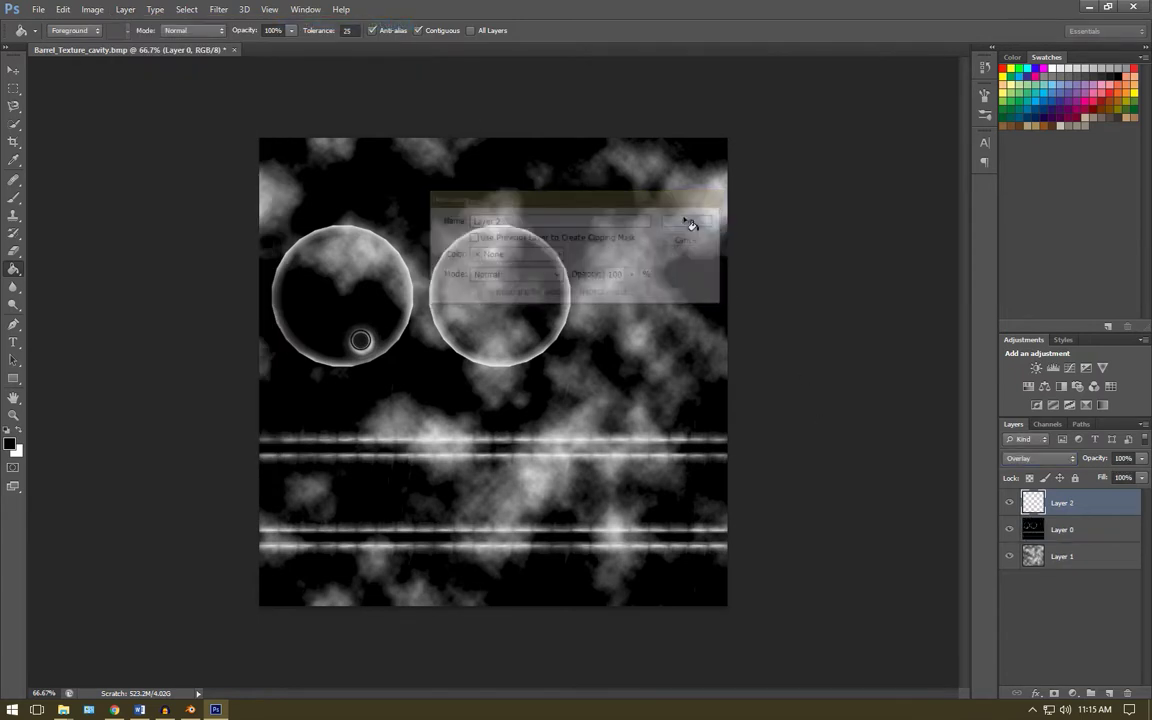
left_click(428, 297)
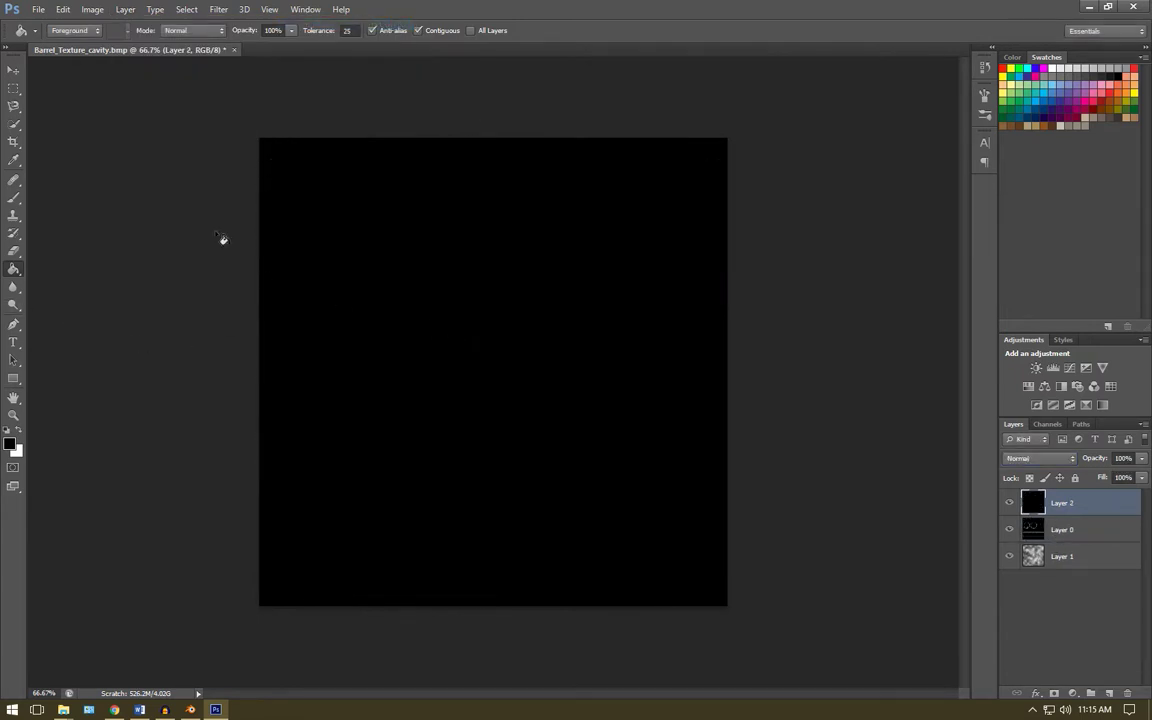
left_click(218, 10)
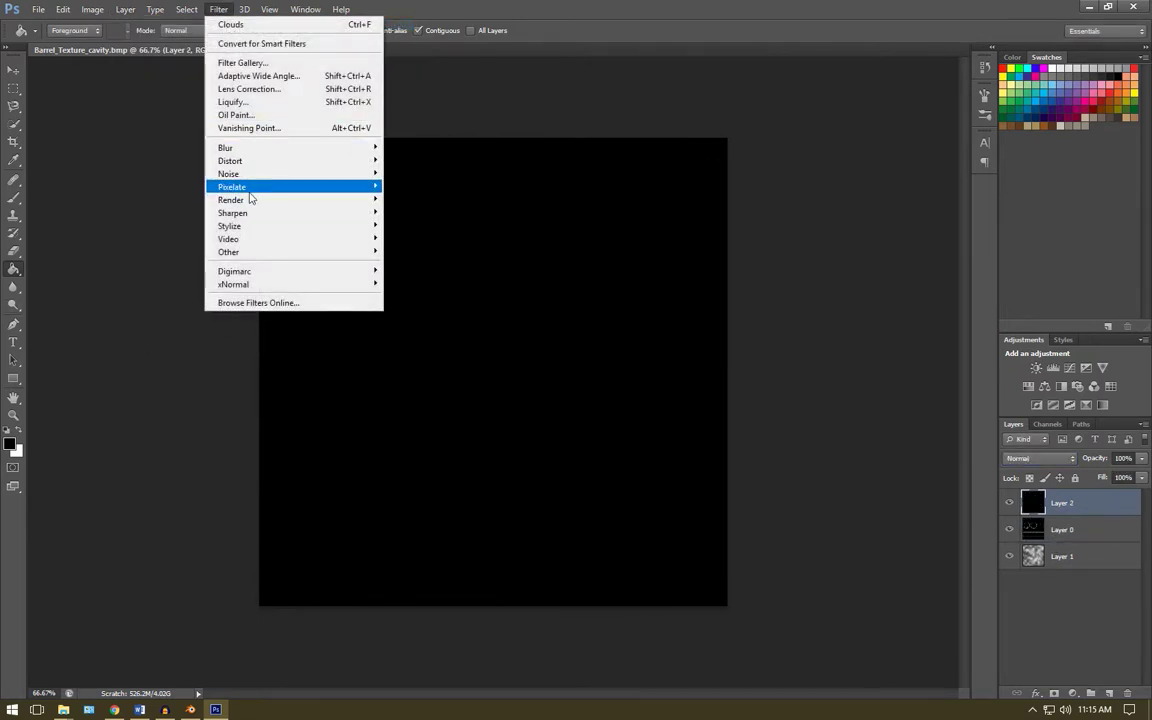
mouse_move(250, 200)
left_click(135, 201)
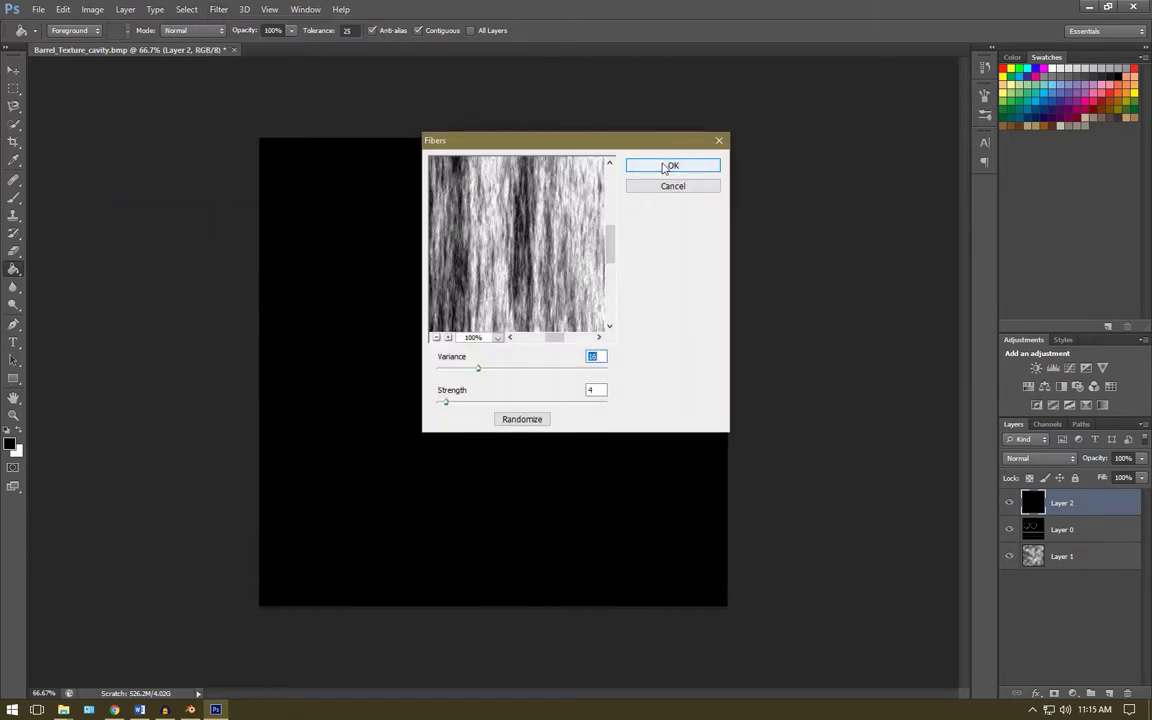
left_click(665, 166)
Set the fibers layer to Overlay and flatten all layers into one Background
left_click(1040, 458)
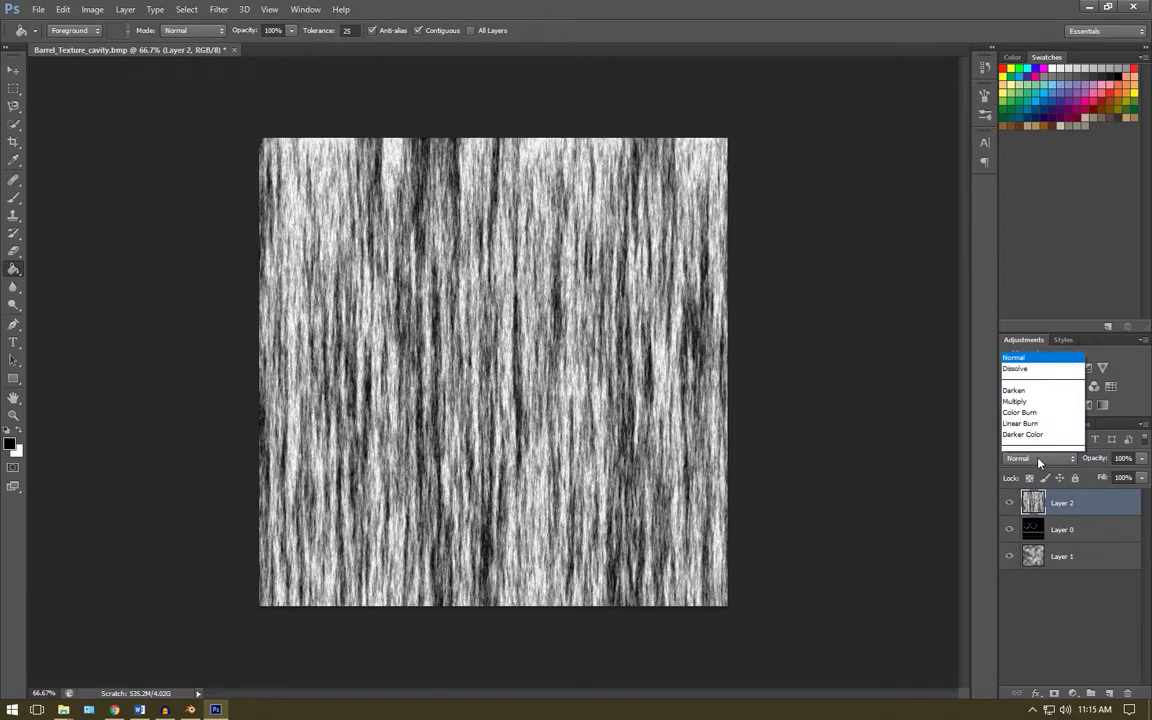
left_click(1022, 270)
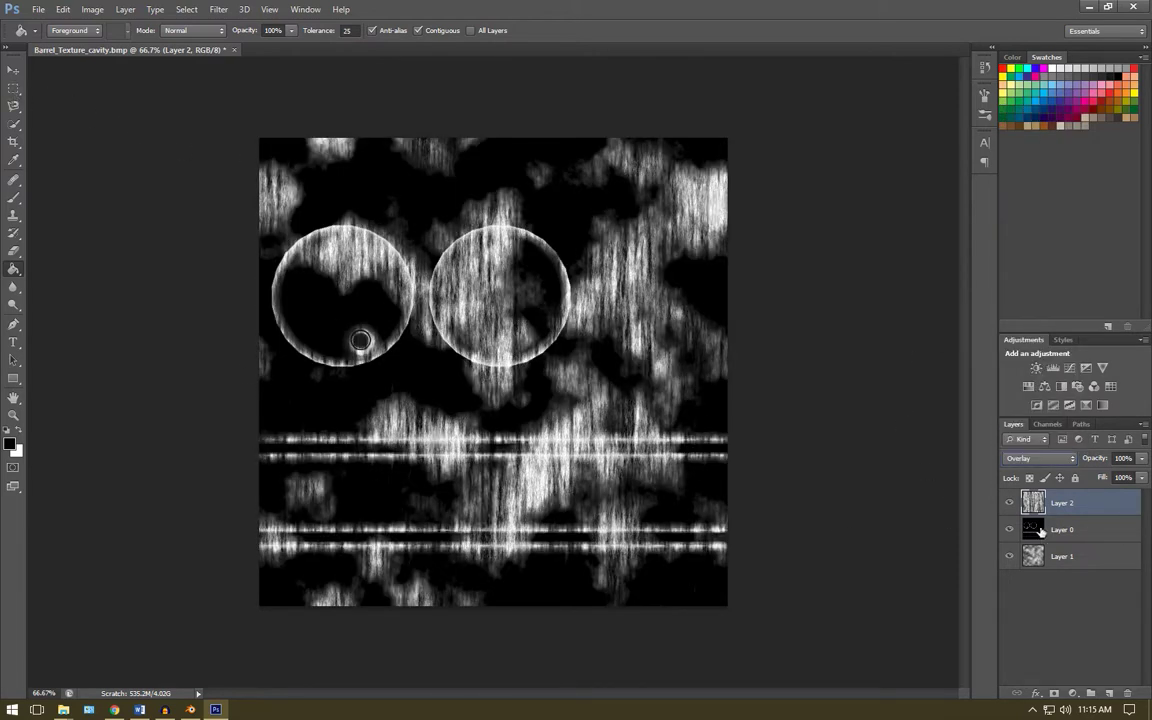
left_click(1062, 560, "shift")
right_click(1060, 557)
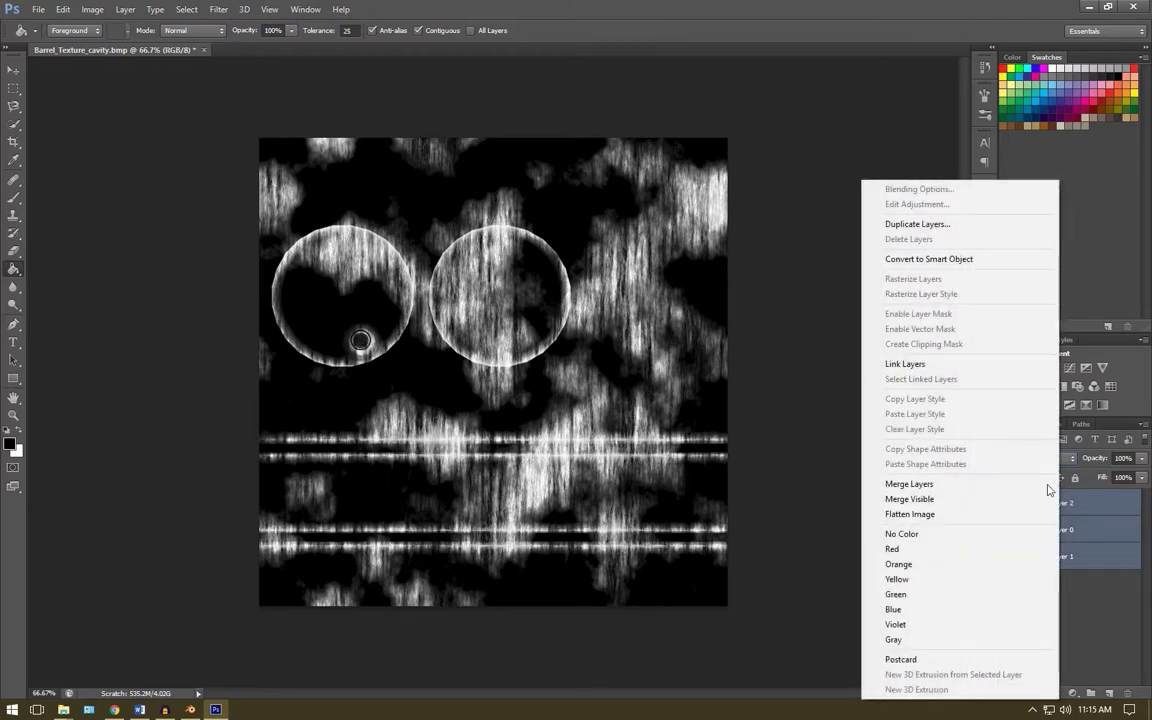
left_click(919, 518)
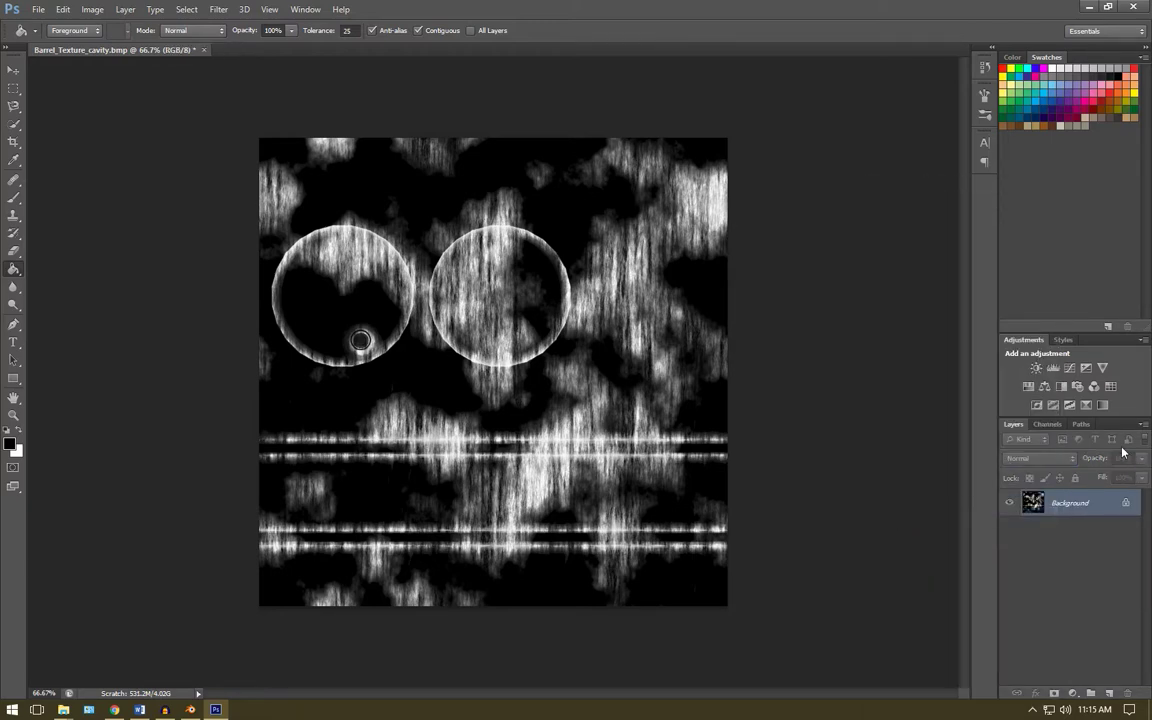
Open MedievalMetal_albedo in Photoshop and place Rust_albedo as a layer on top
mouse_move(63, 710)
left_click(70, 660)
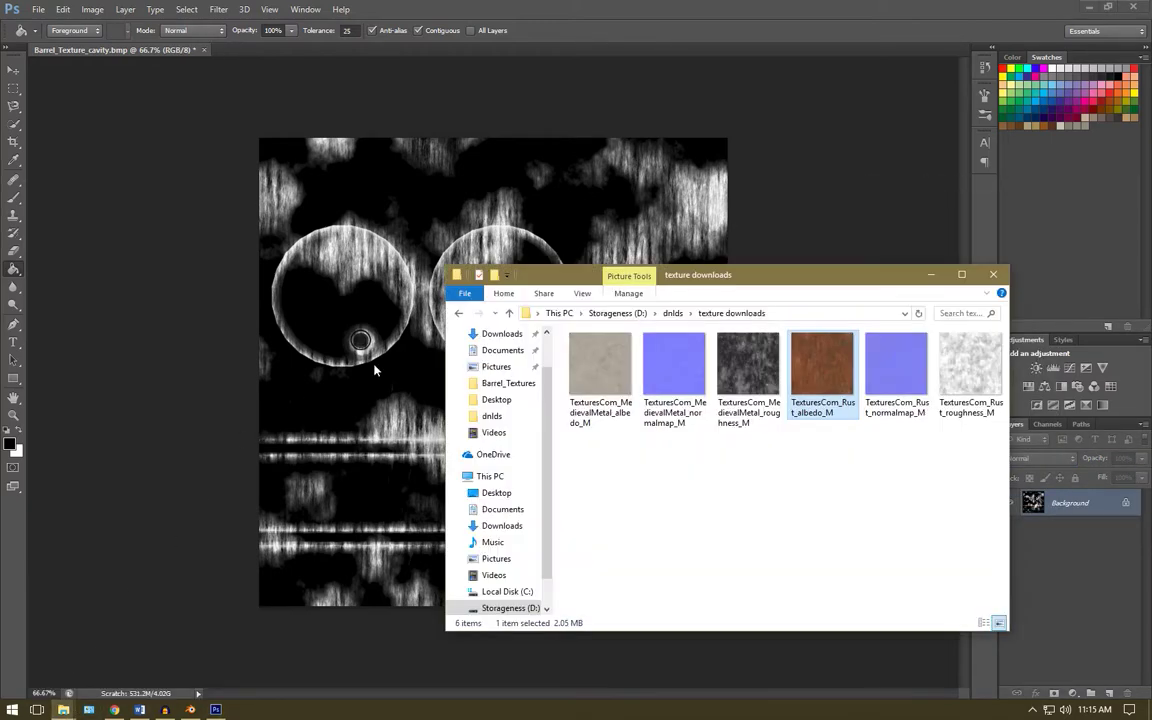
left_click_drag(753, 289, 825, 157)
left_click_drag(668, 235, 372, 55)
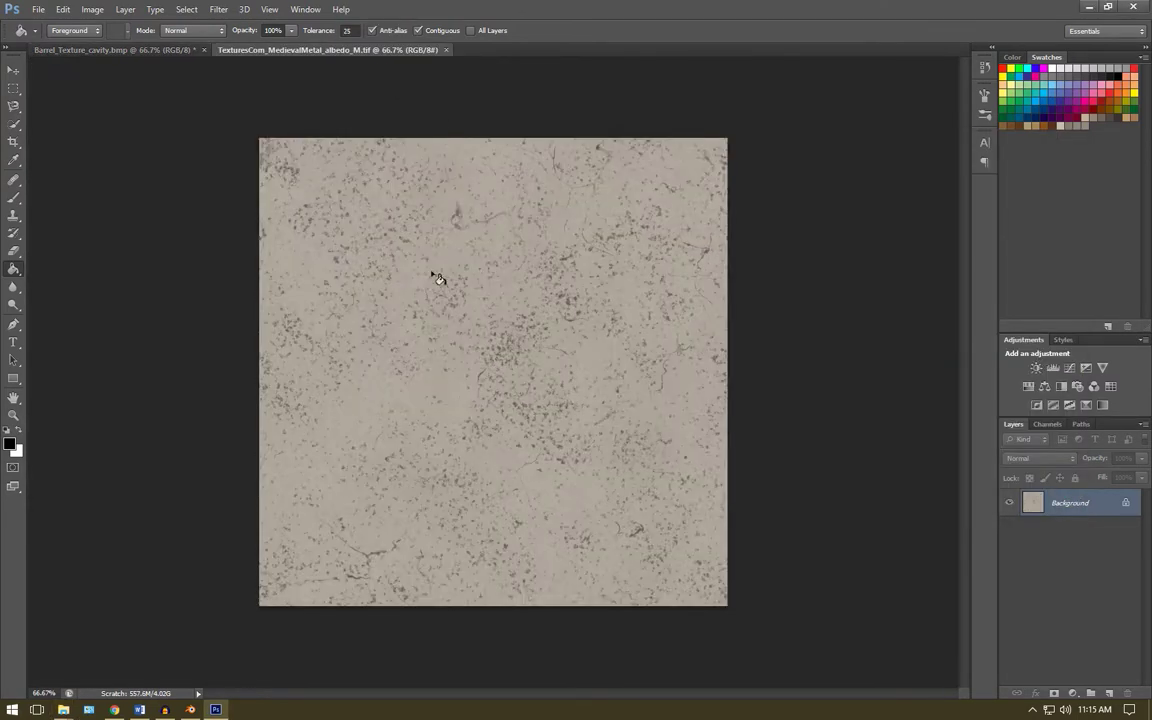
mouse_move(60, 709)
left_click(70, 650)
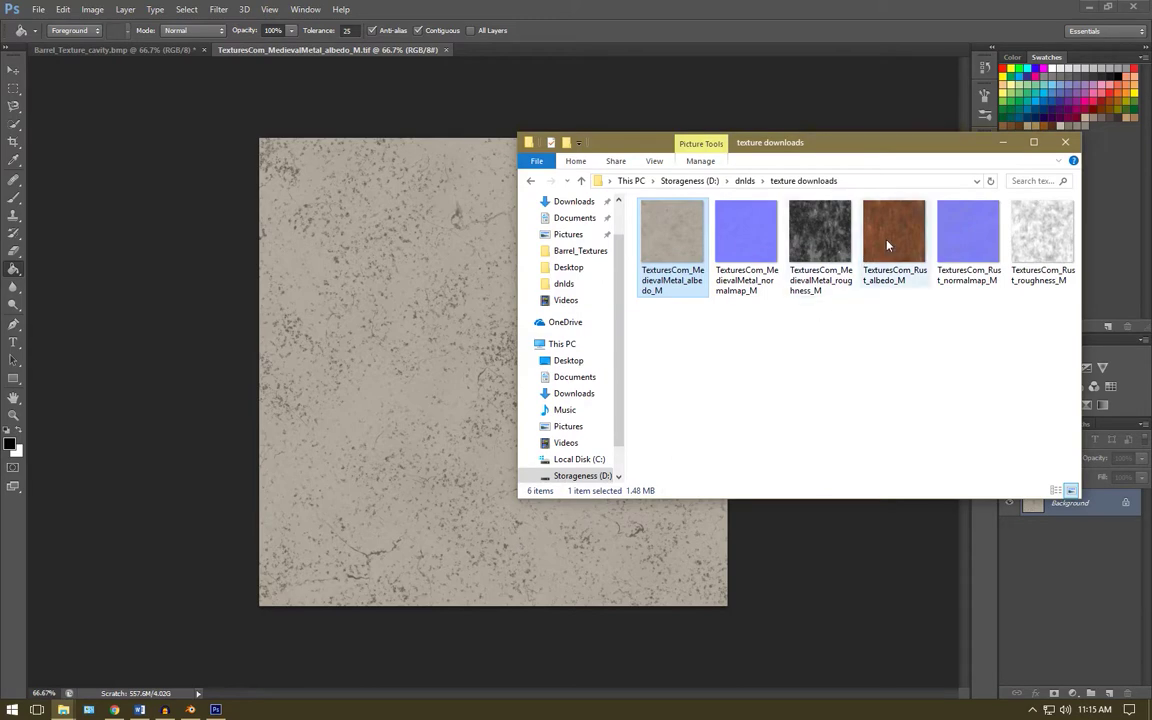
left_click_drag(893, 238, 318, 190)
left_click(689, 31)
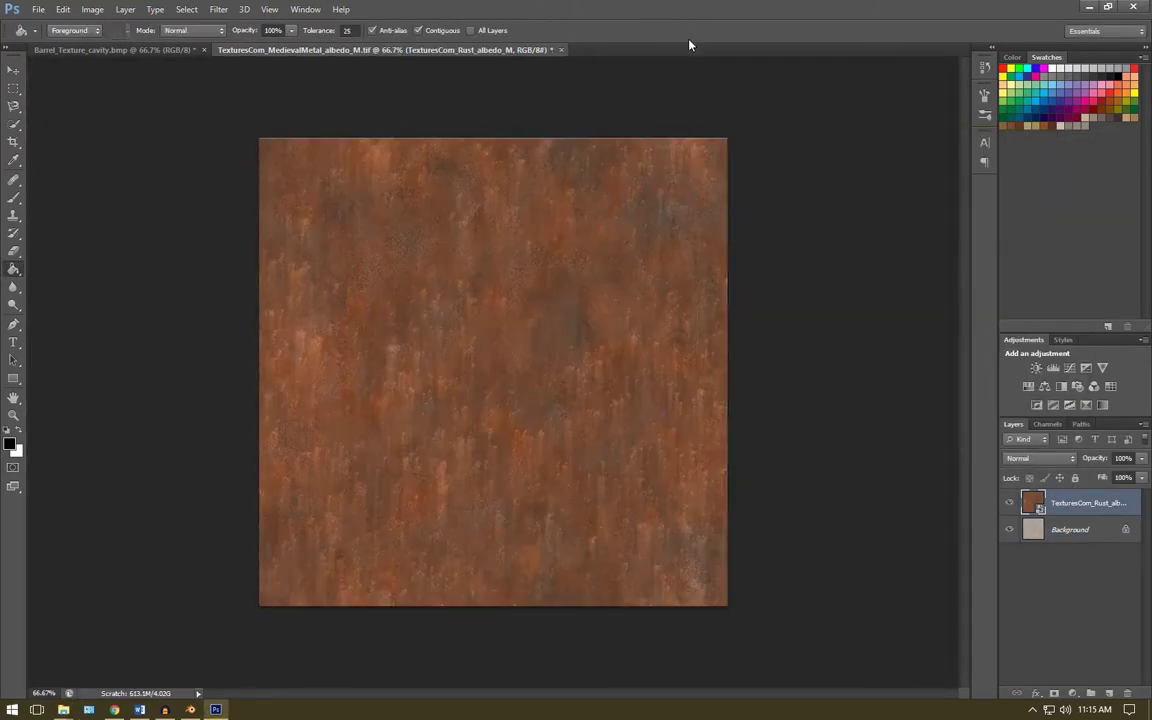
Select the whole cavity map, then add a layer mask to the rust albedo layer
left_click(135, 50)
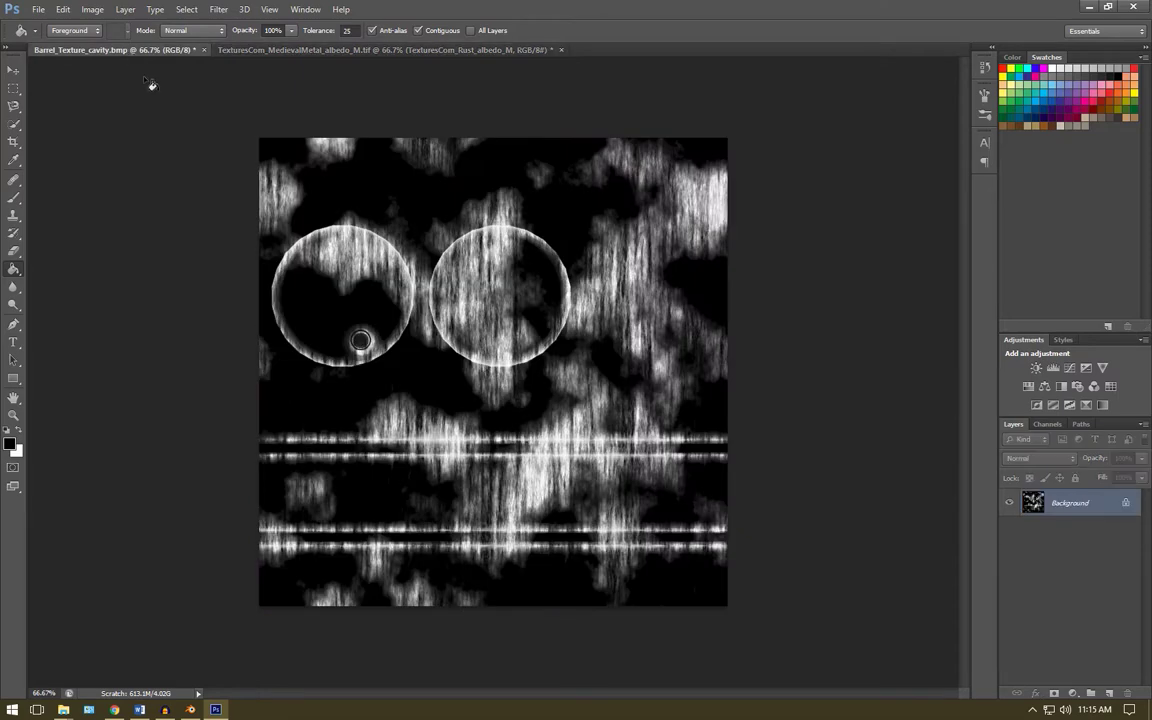
left_click(11, 88)
key("ctrl+a")
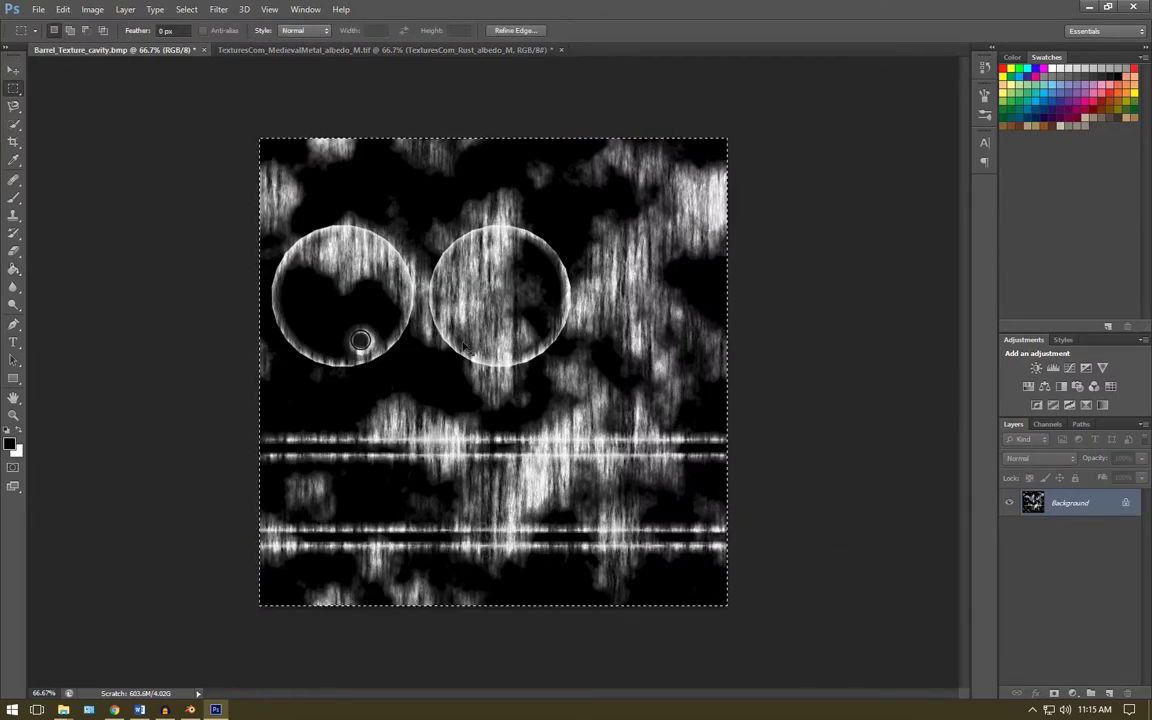
left_click(346, 50)
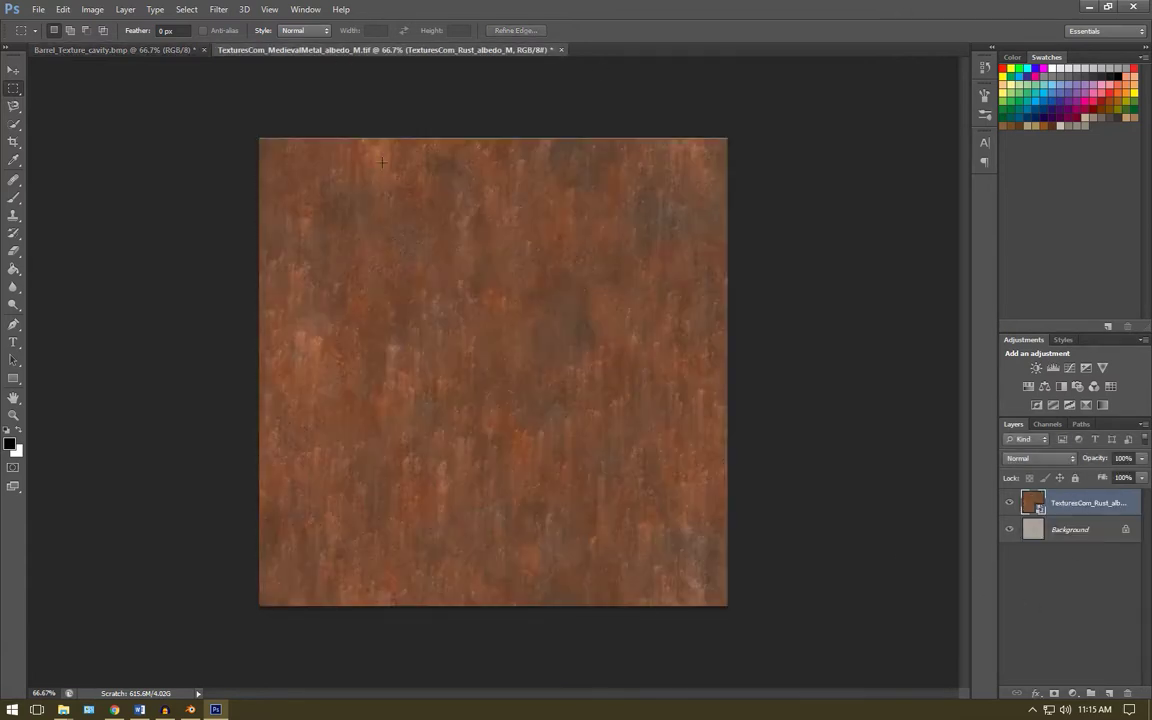
left_click(1054, 694)
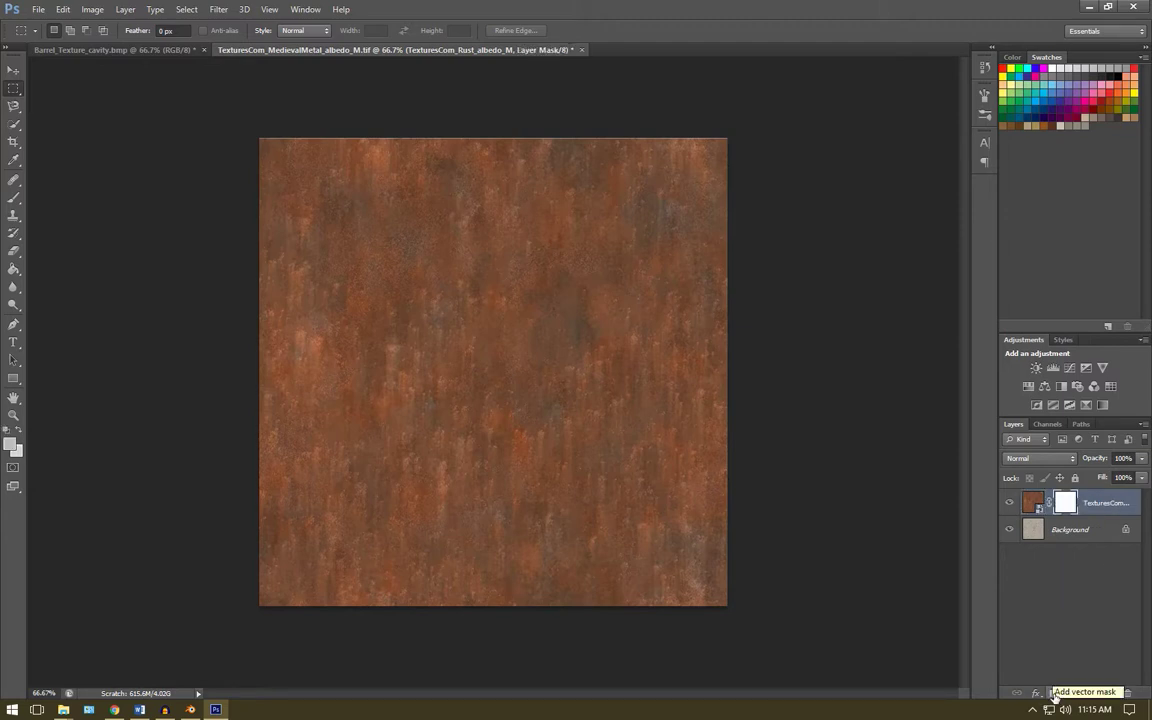
Paste the cavity map into the rust layer's mask
left_click(1066, 505, "alt")
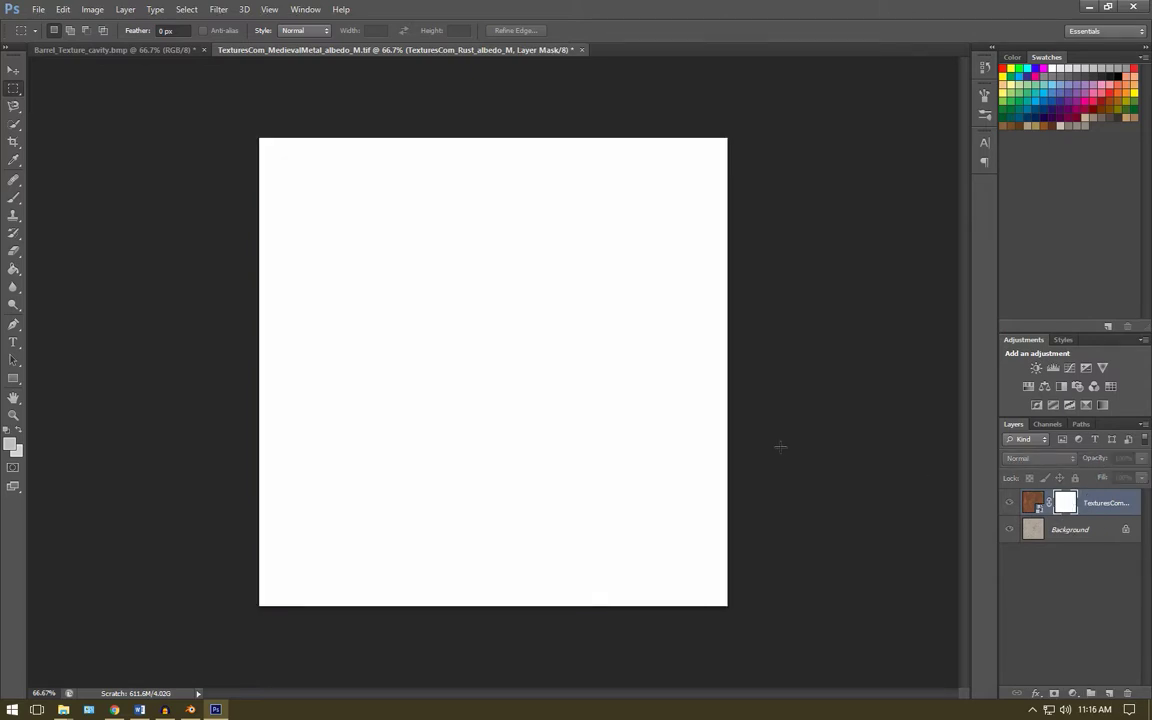
key("ctrl+v")
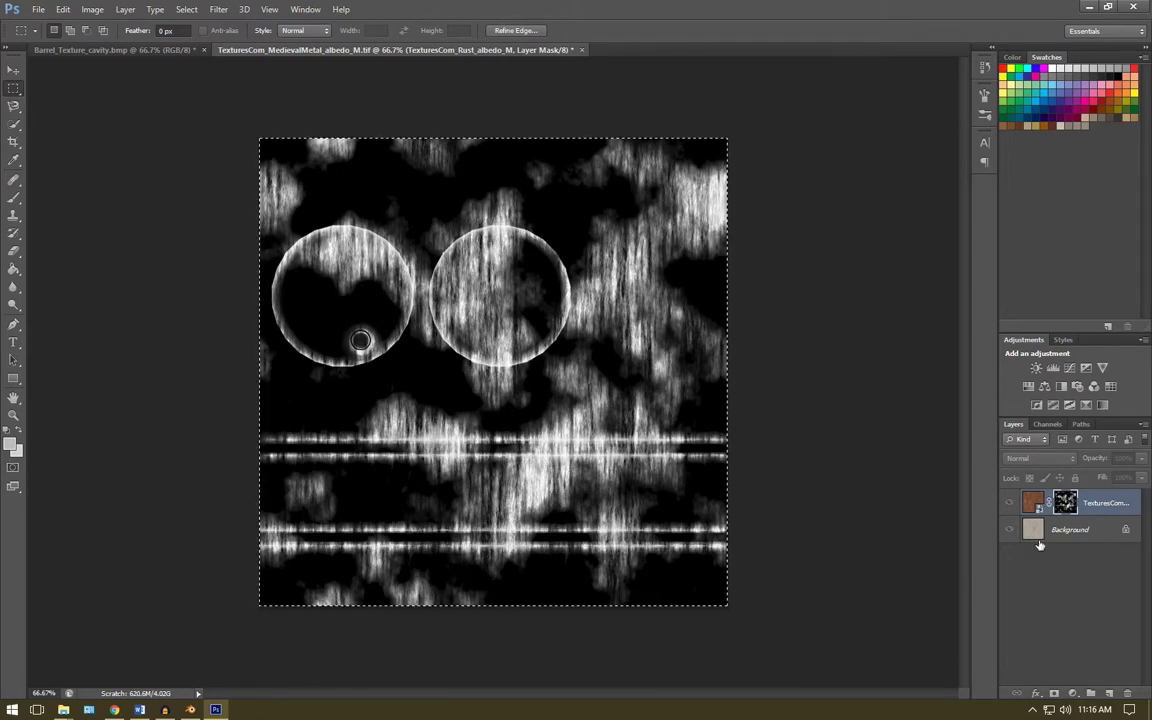
left_click(1110, 529)
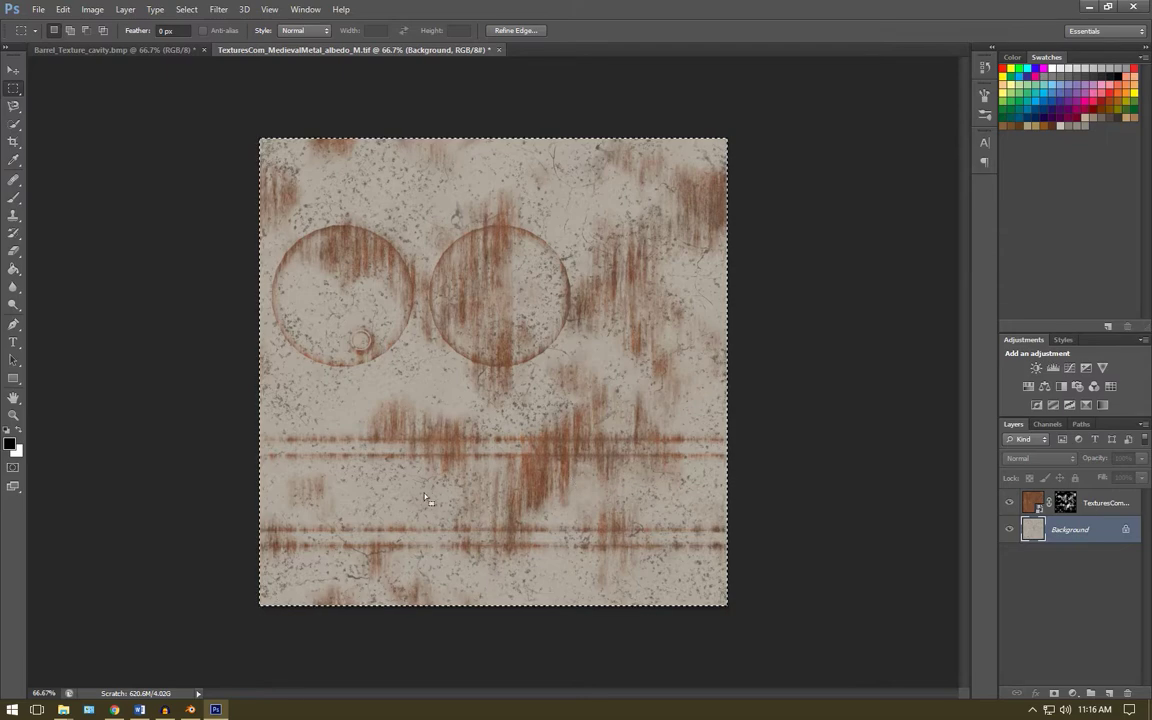
scroll(600, 470, "up", 5)
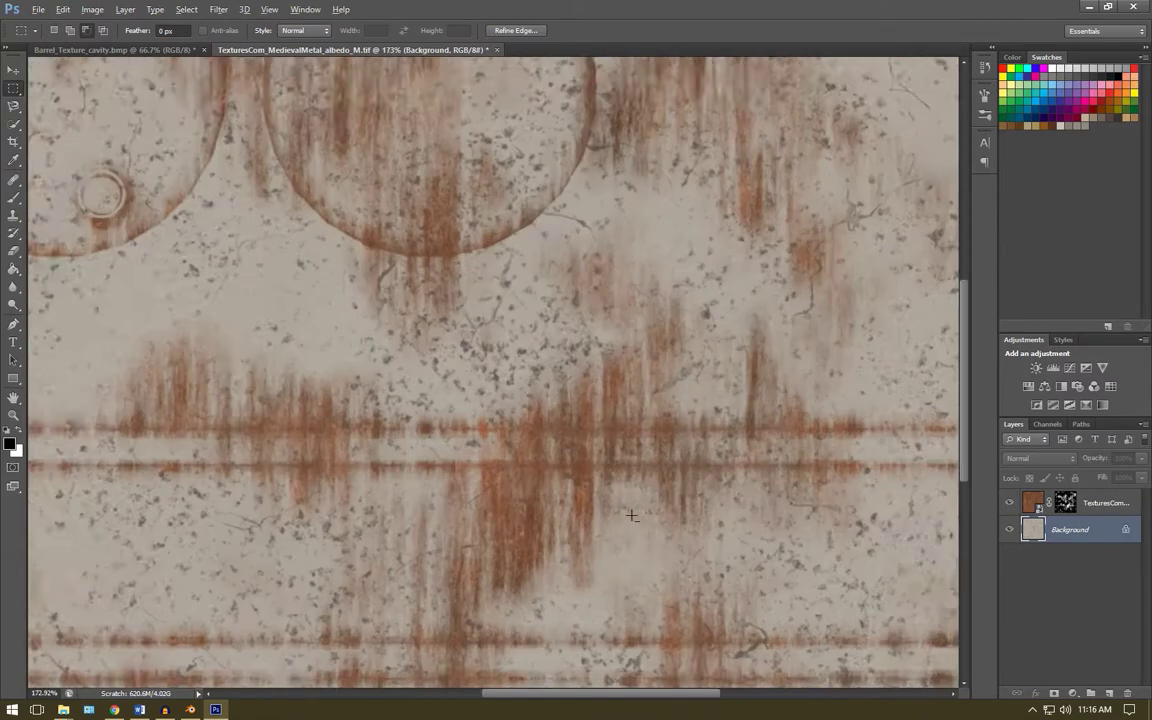
scroll(790, 500, "down", 5)
Try Overlay blending on the rust layer, then undo back to Normal
left_click(1105, 502)
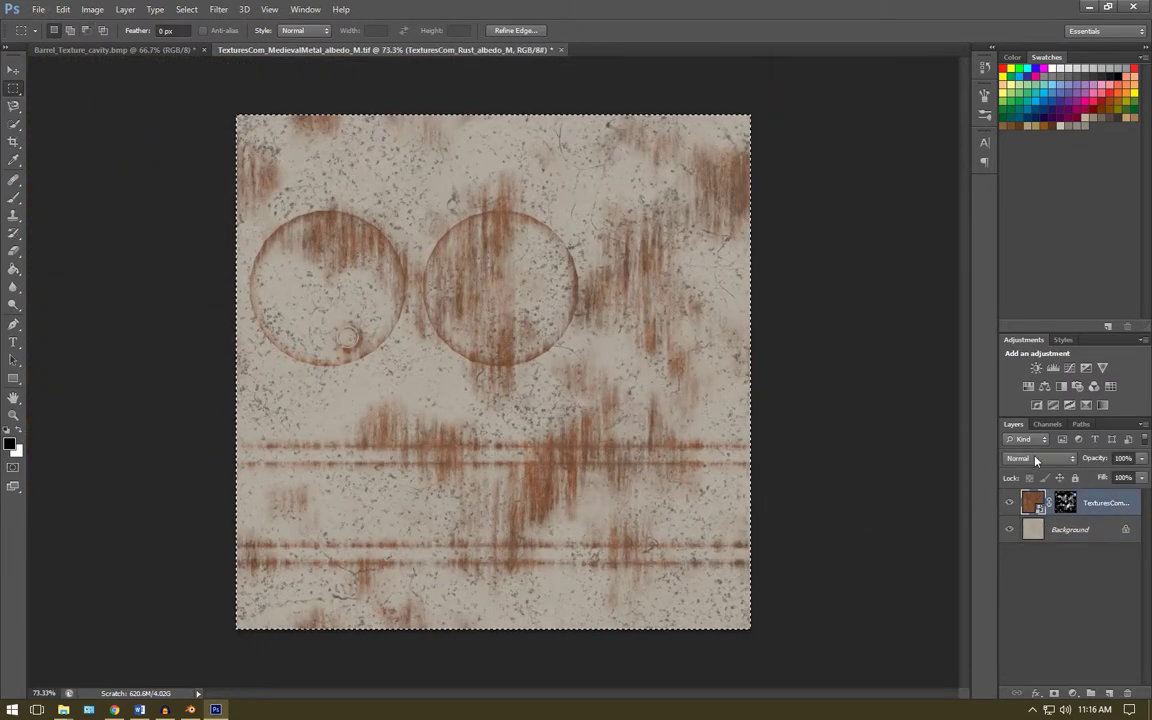
left_click(1040, 458)
left_click(1035, 270)
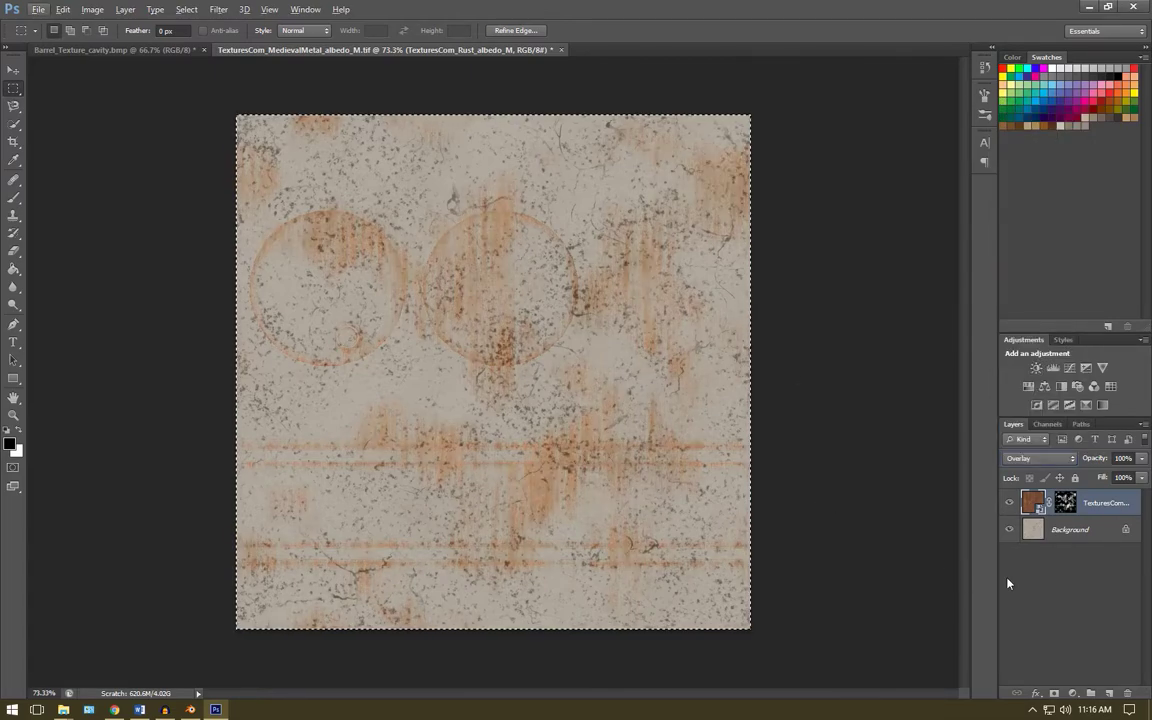
key("ctrl+z")
scroll(645, 508, "up", 5)
scroll(645, 508, "down", 4)
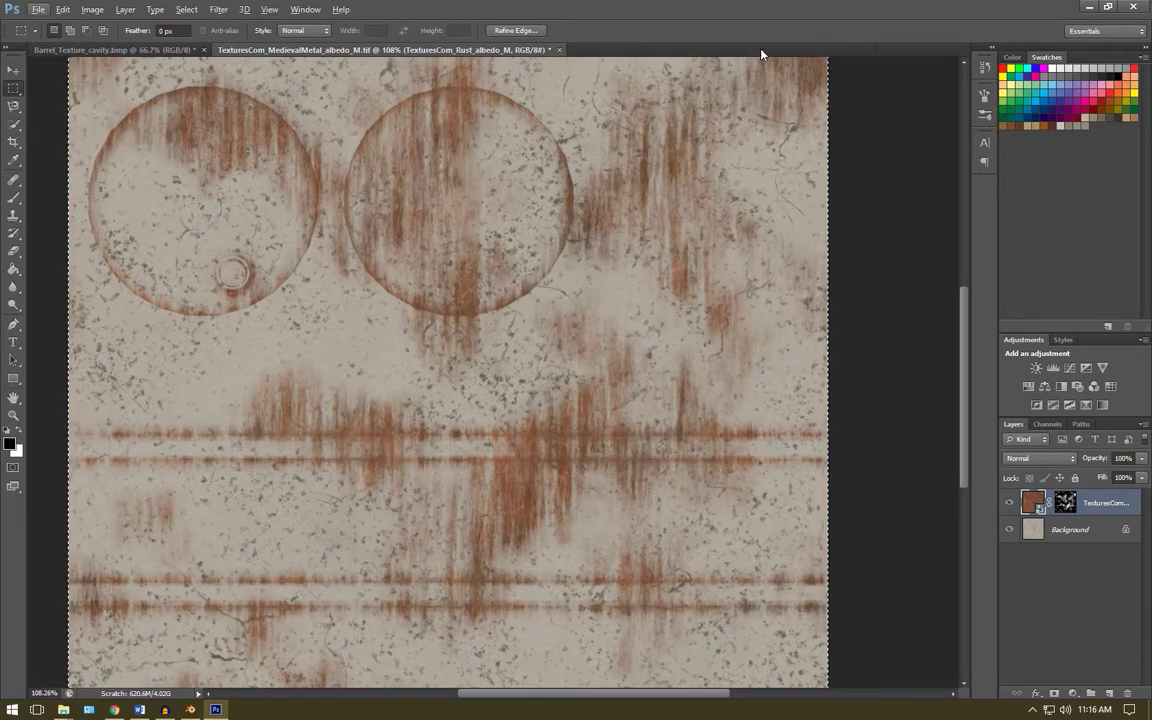
Open MedievalMetal_normalmap and place Rust_normalmap as a layer over it
left_click(63, 709)
left_click(68, 650)
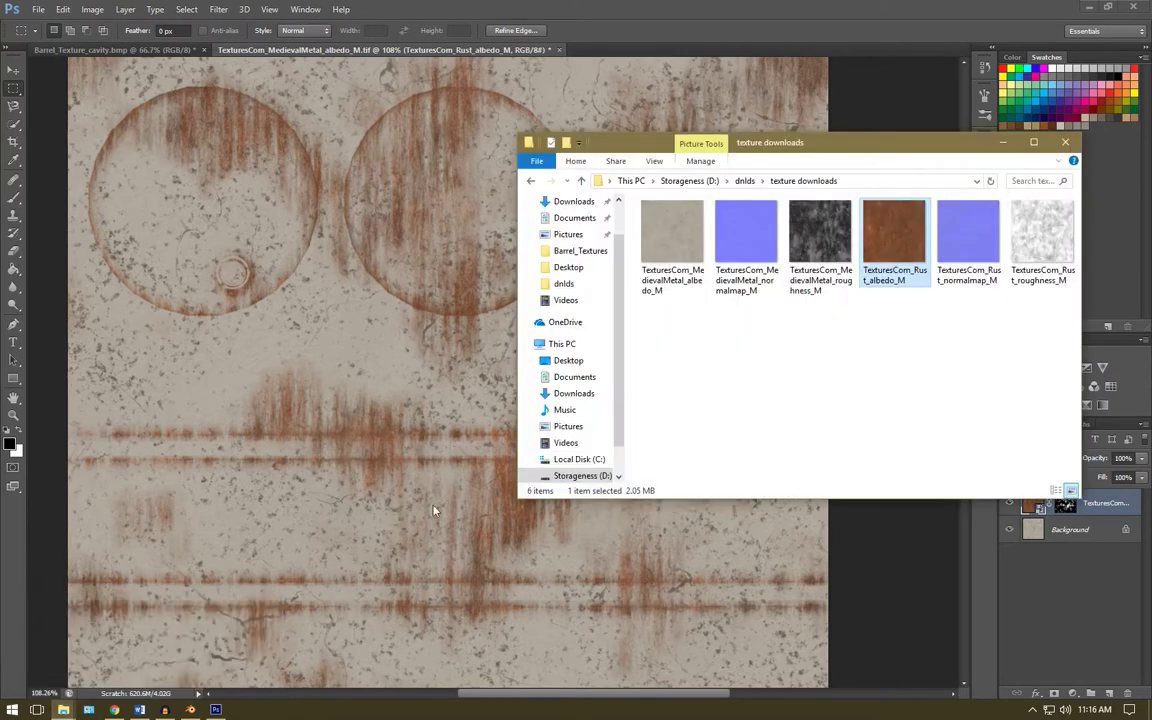
left_click_drag(745, 235, 645, 52)
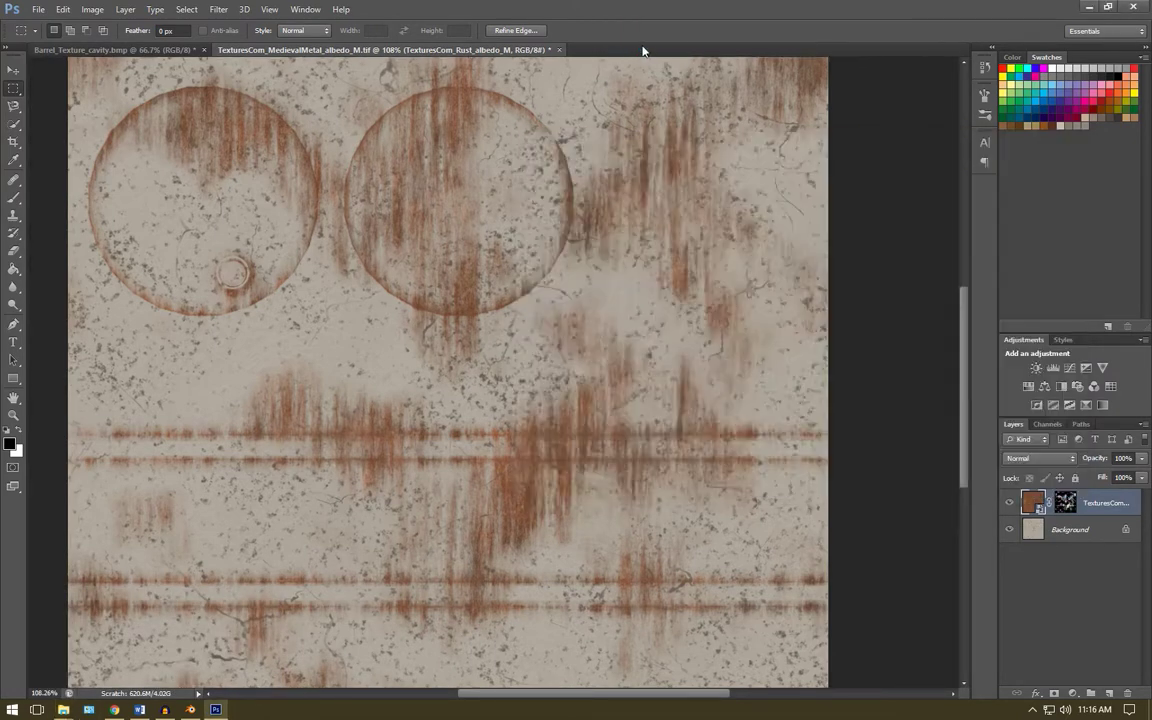
left_click(63, 709)
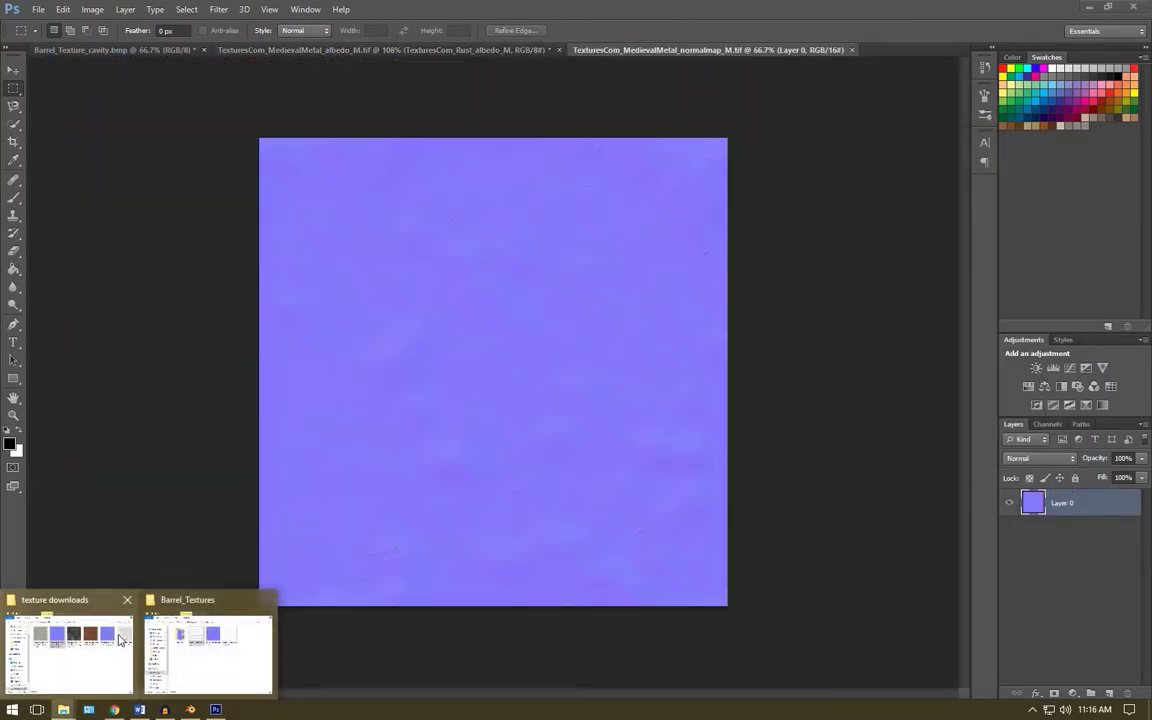
left_click(68, 650)
left_click(406, 335)
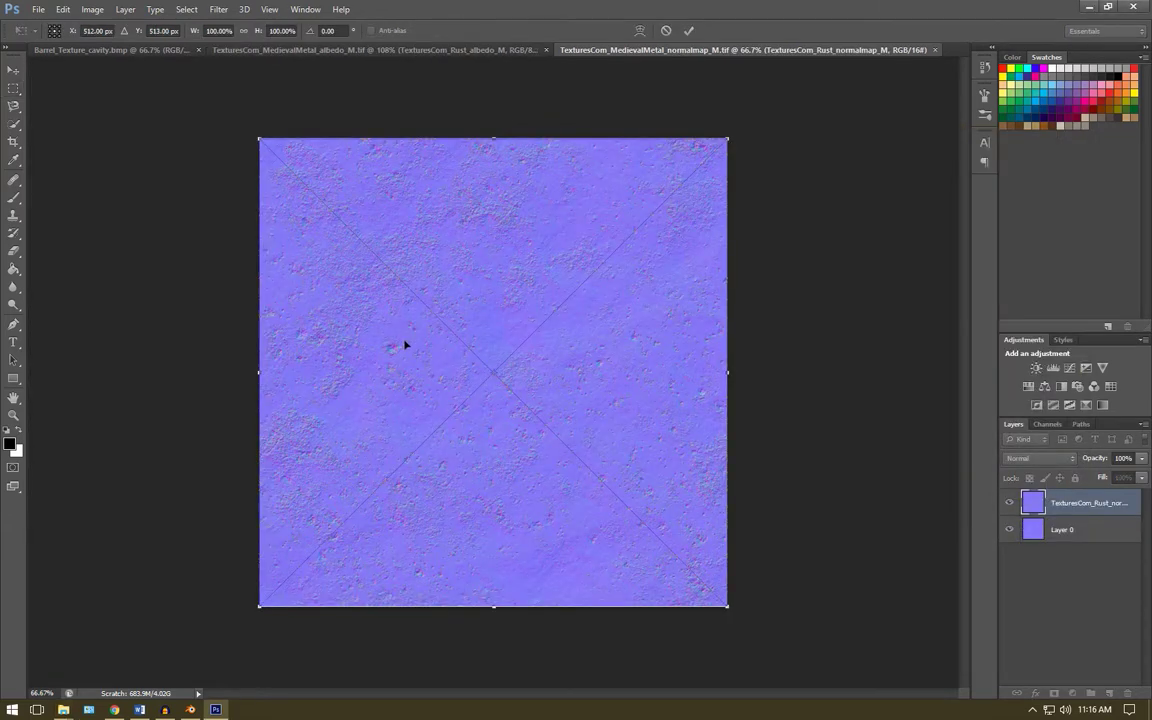
left_click(688, 31)
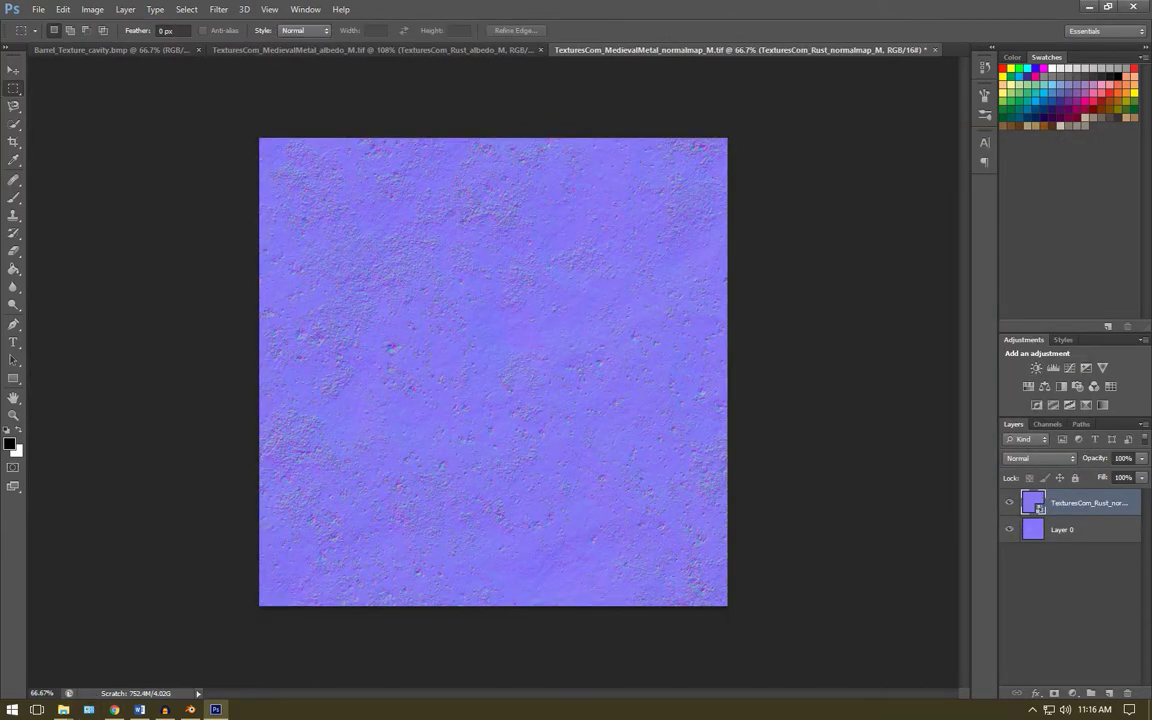
Open MedievalMetal_roughness, place Rust_roughness over it, and return to the normal map
mouse_move(63, 709)
left_click(68, 650)
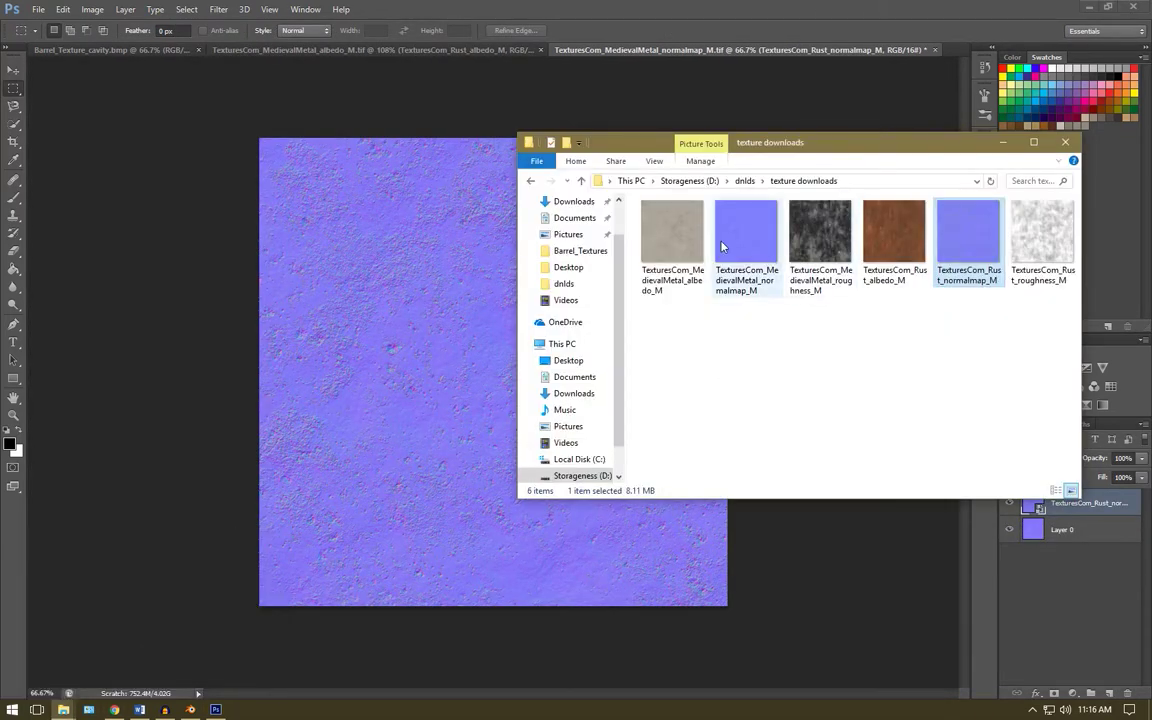
left_click_drag(810, 245, 860, 40)
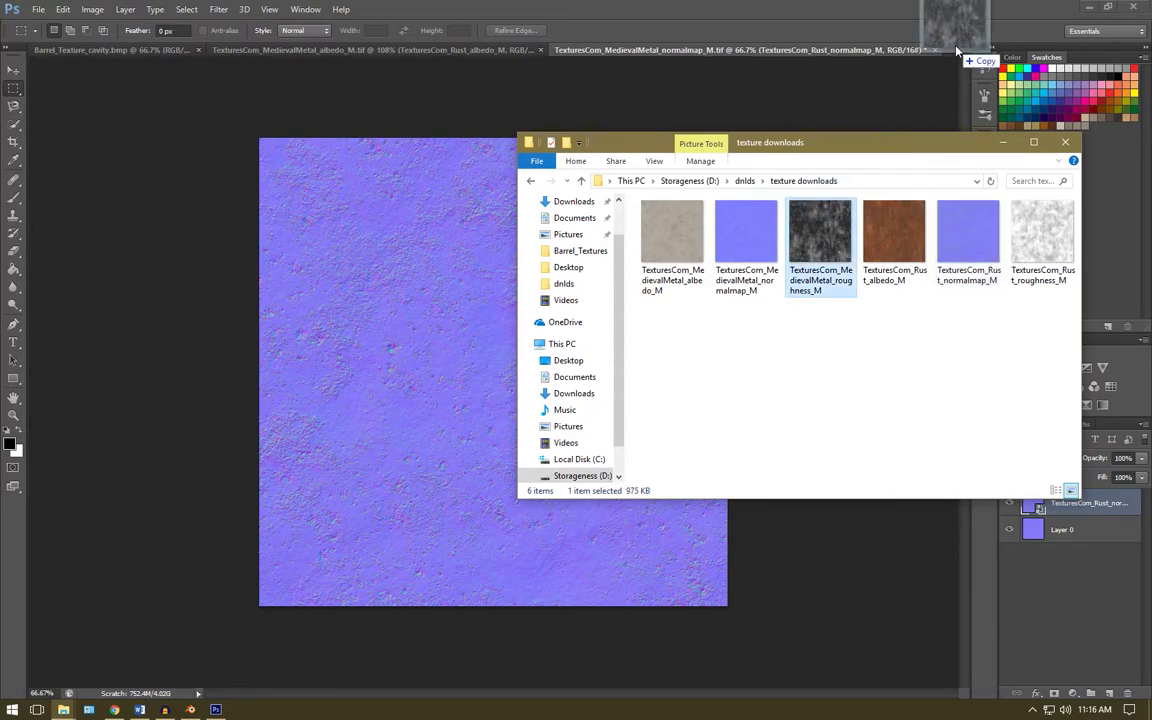
mouse_move(63, 709)
left_click(65, 650)
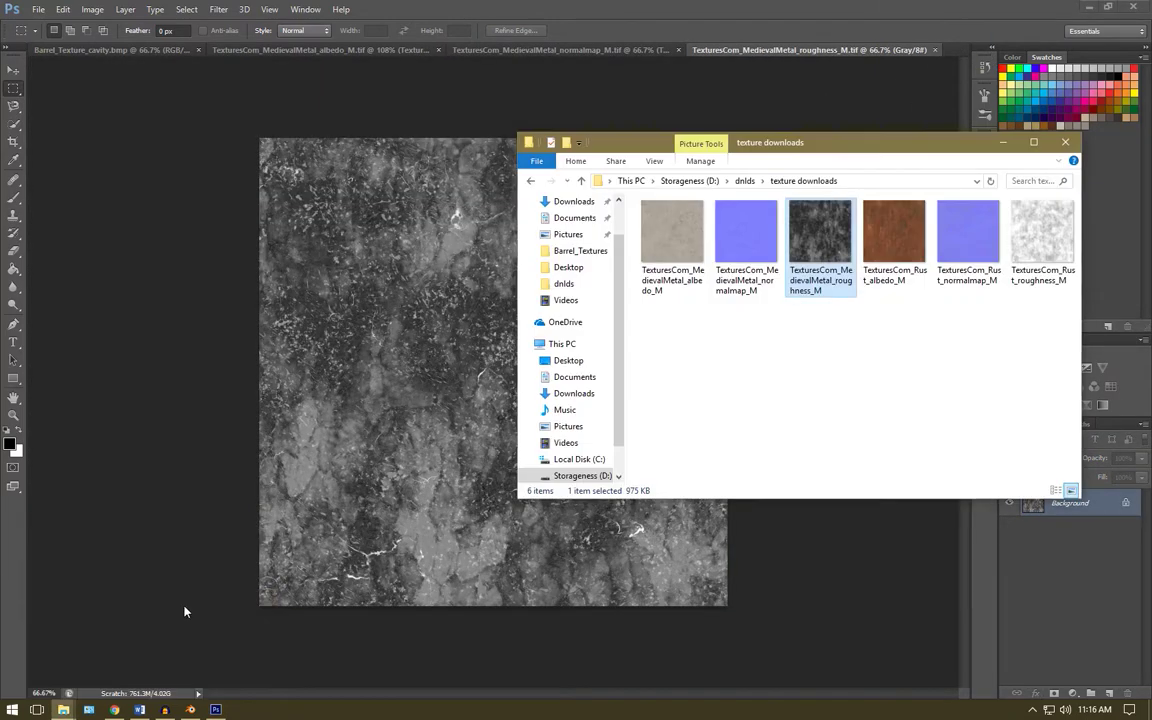
left_click_drag(1042, 238, 750, 66)
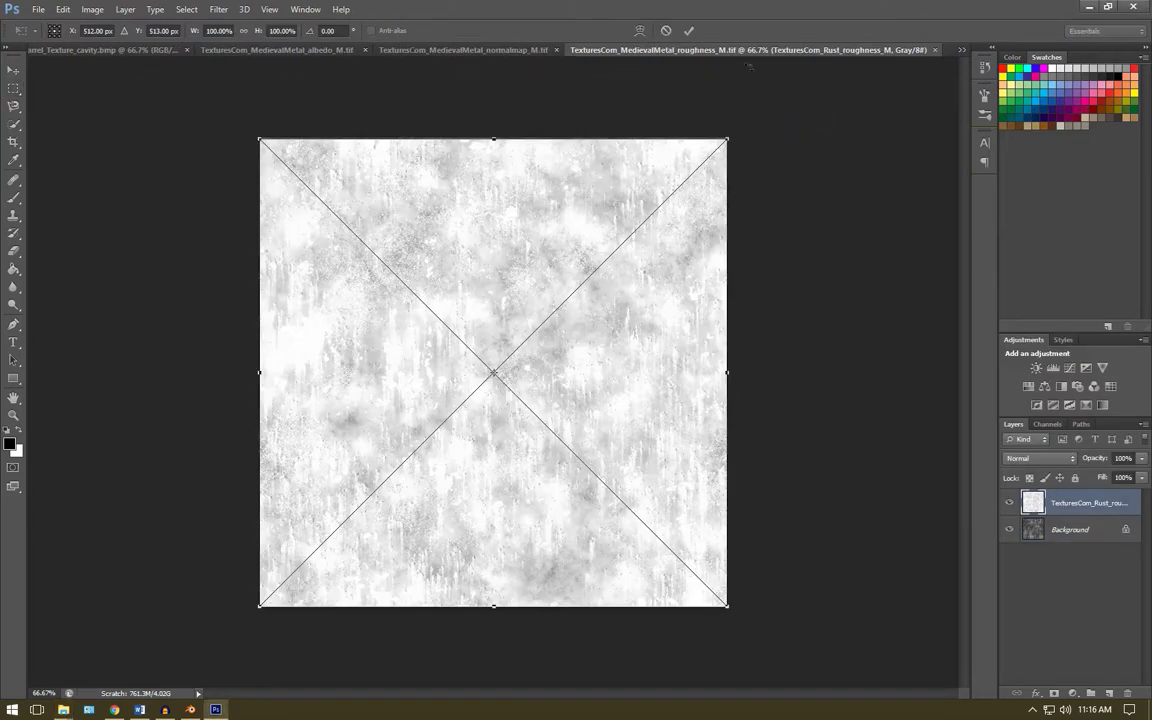
left_click(687, 31)
left_click(405, 47)
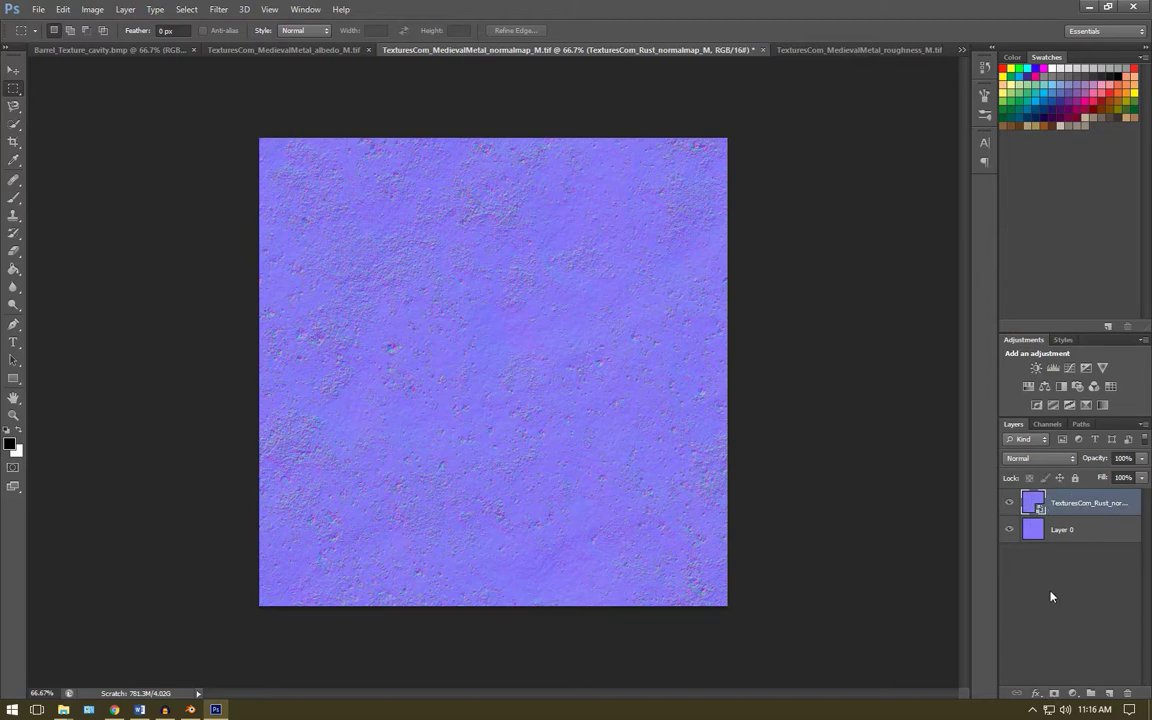
Add a mask to the rust normal layer and paste the grunge texture into it
left_click(1054, 693)
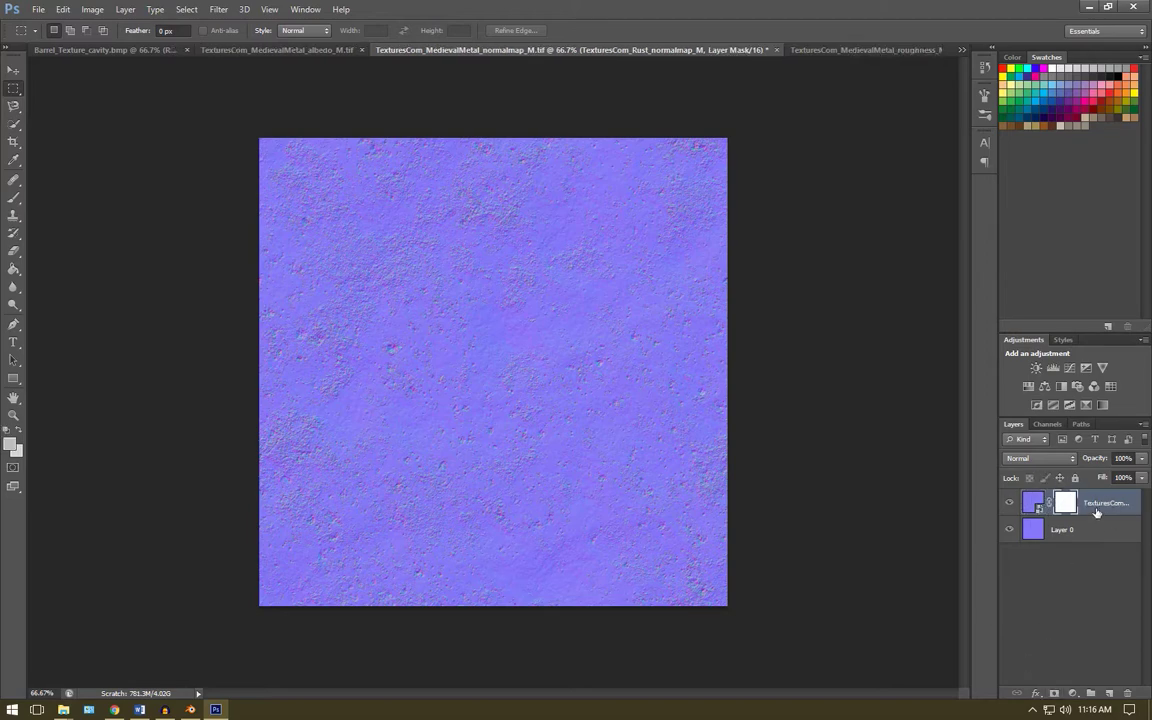
left_click(1068, 502, "alt")
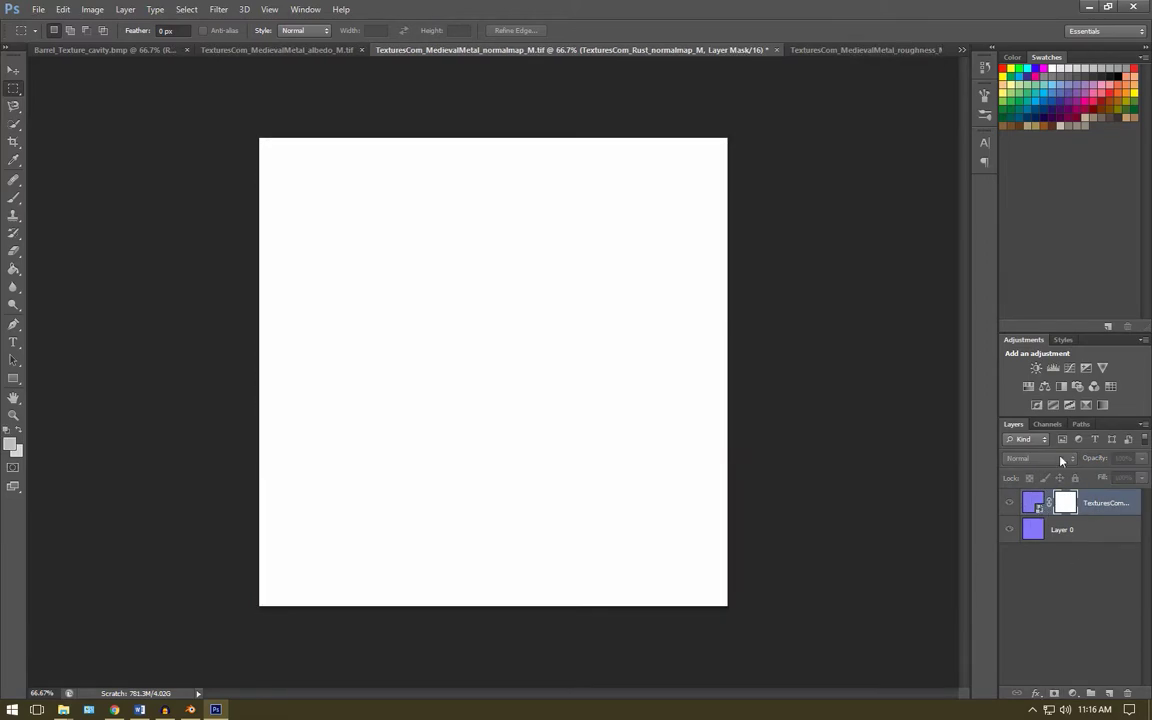
key("ctrl+v")
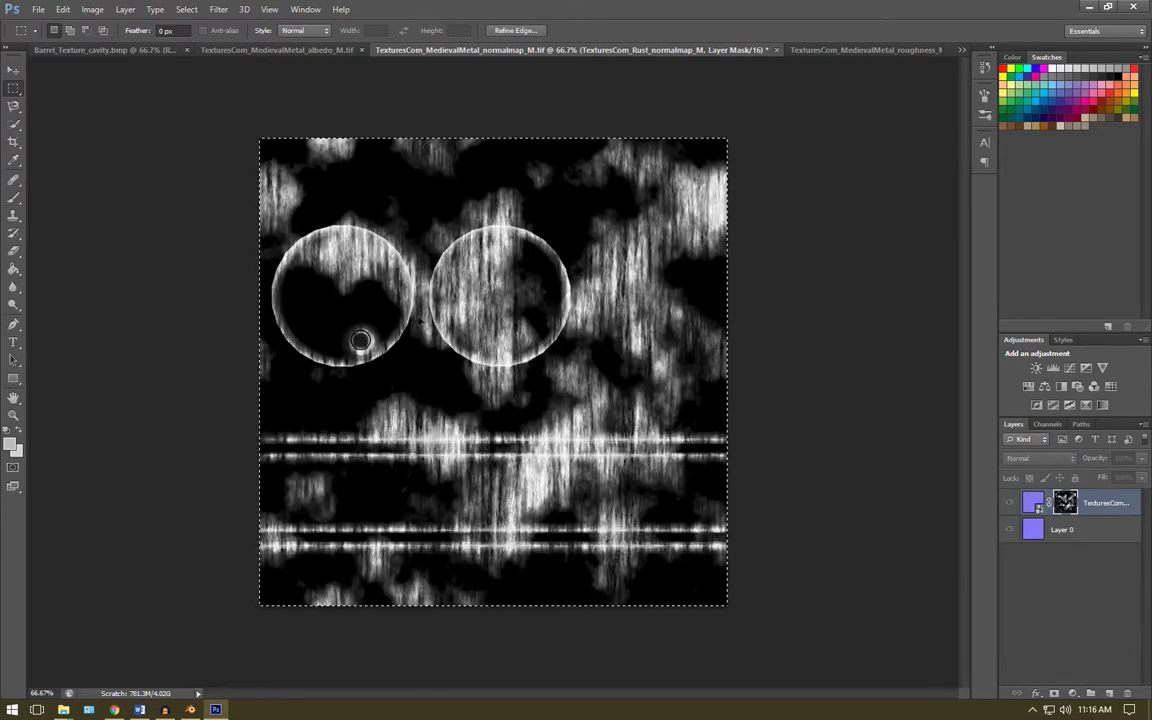
left_click(1068, 533)
In the roughness document, mask the rust roughness layer with the pasted grunge texture
left_click(822, 49)
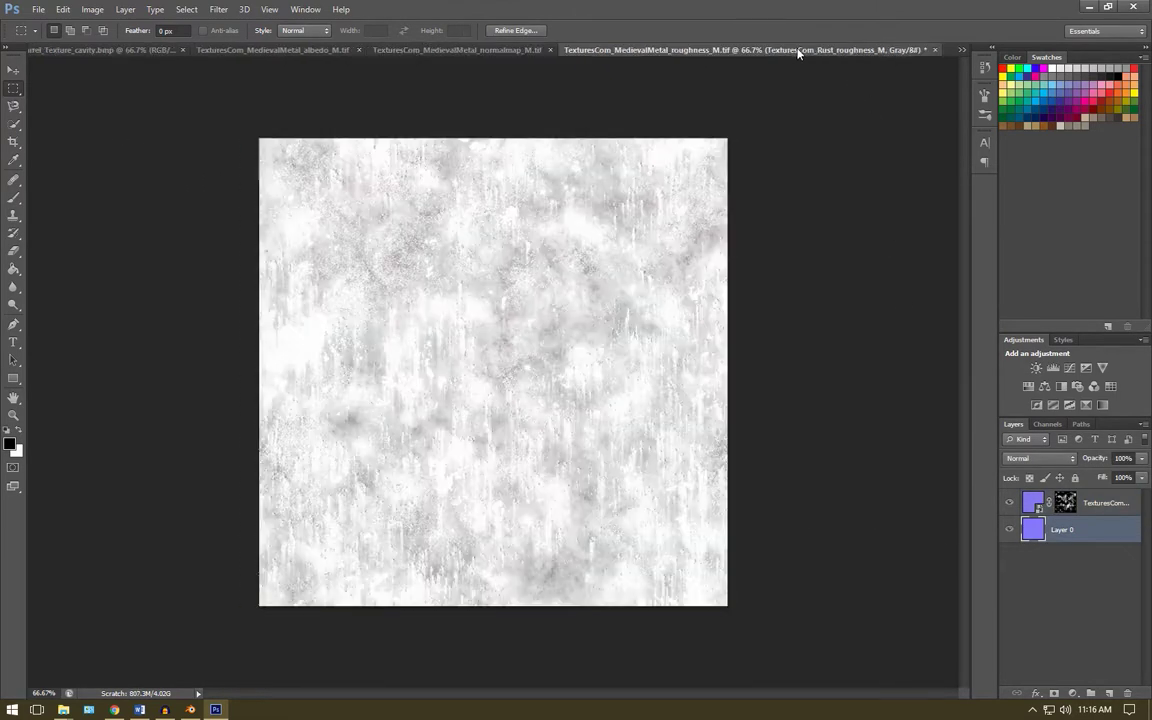
left_click(1054, 693)
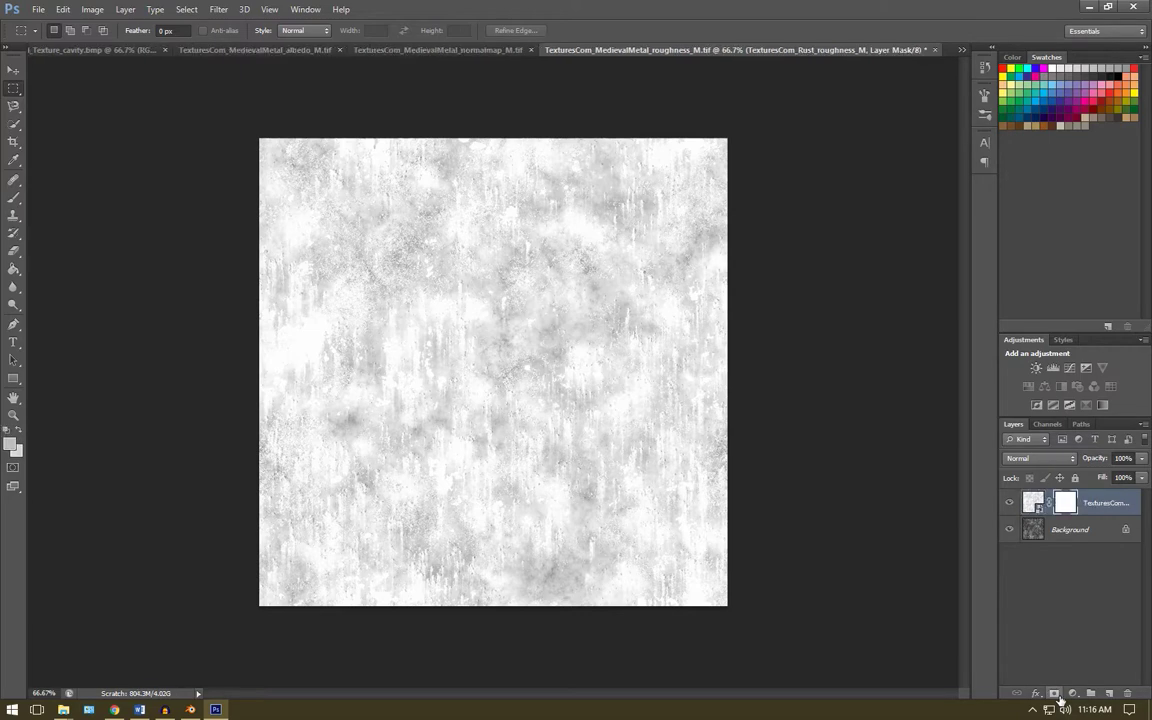
left_click(1066, 504, "alt")
key("ctrl+v")
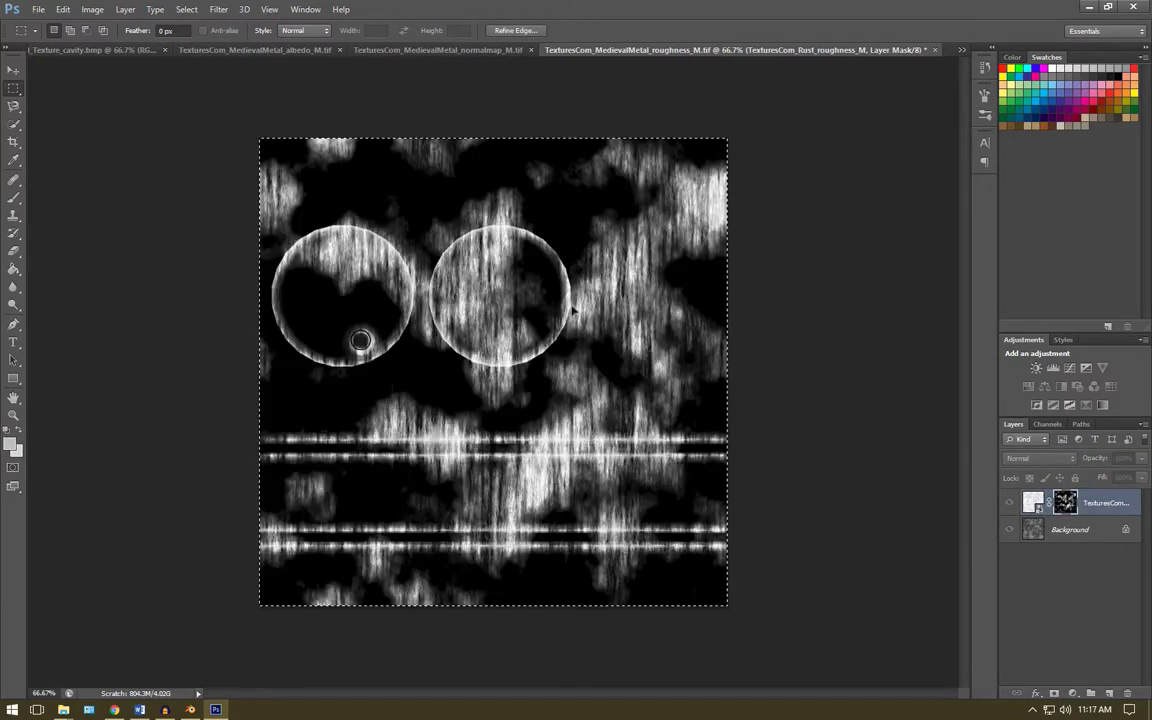
left_click(1061, 540)
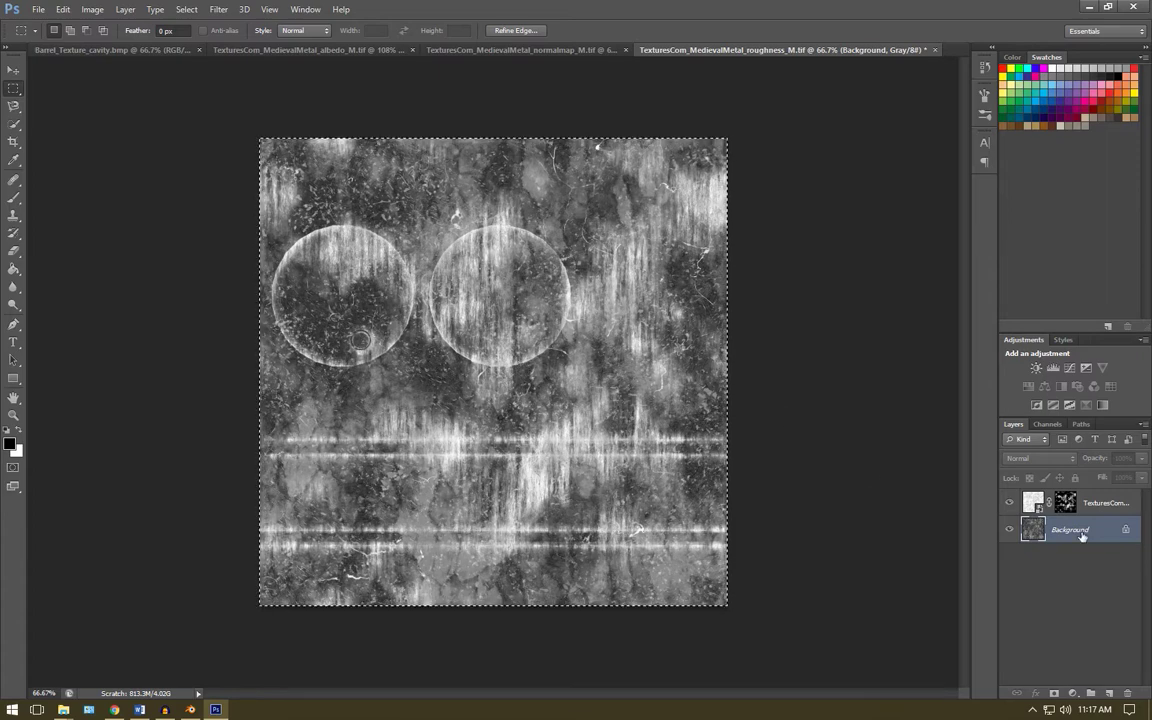
Invert the roughness map's Background layer
left_click(92, 9)
mouse_move(110, 44)
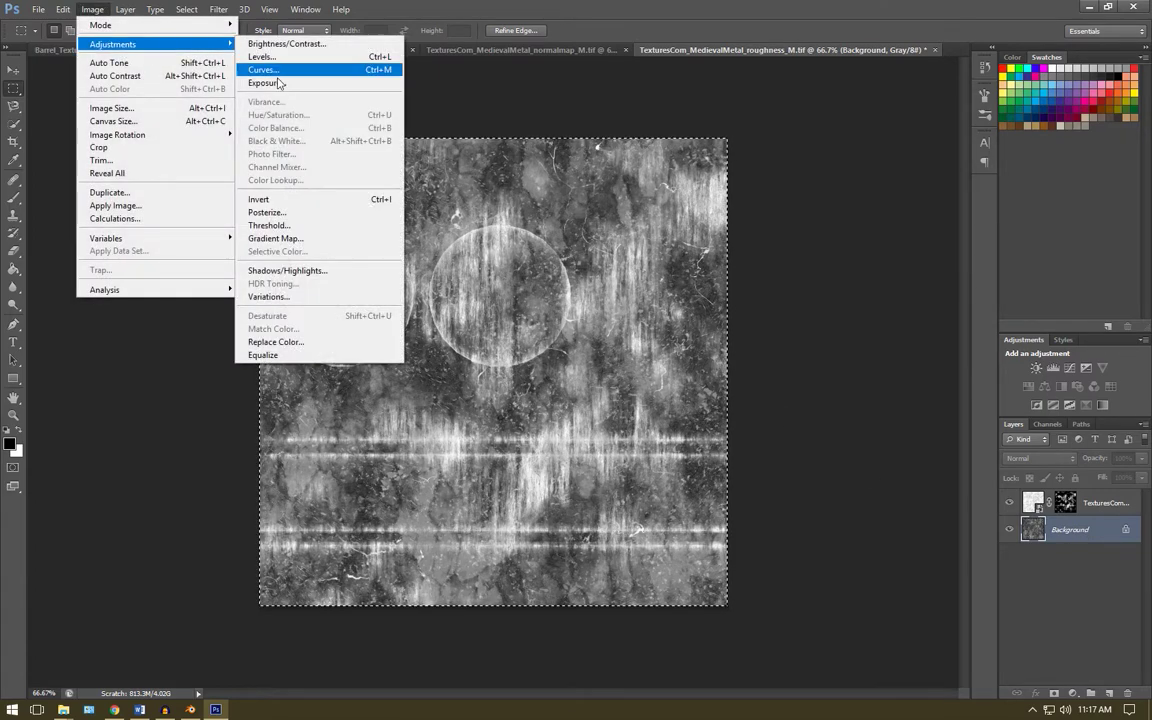
left_click(275, 199)
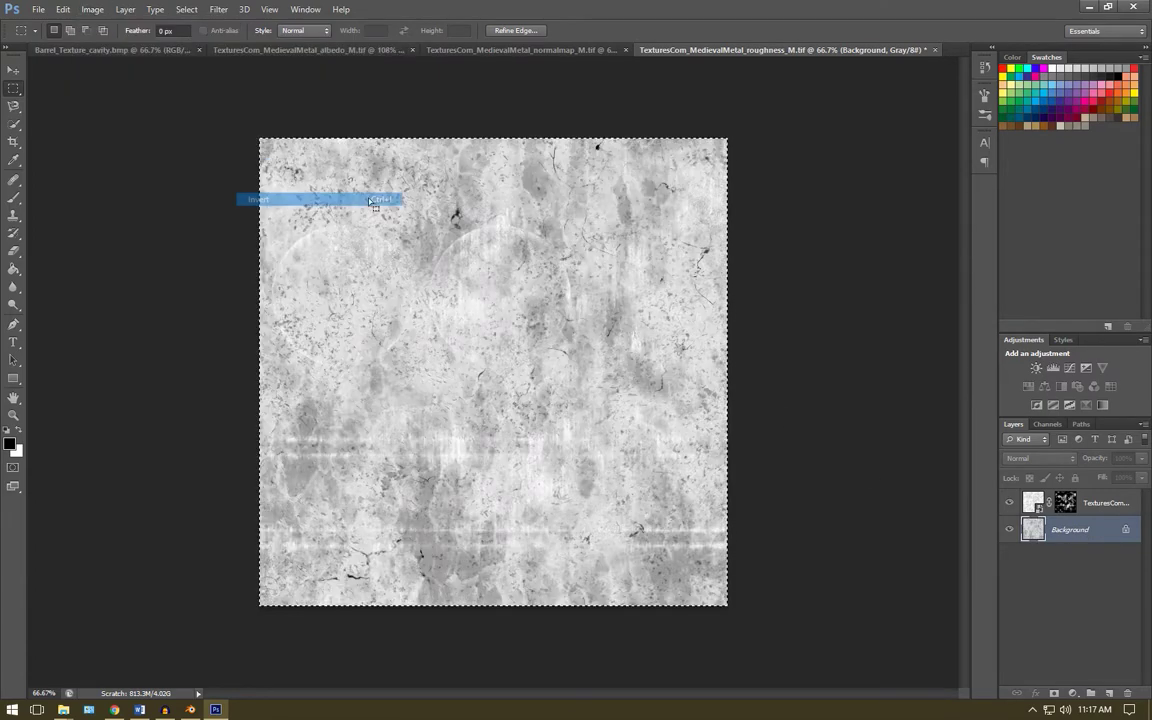
Rasterize and invert the rust roughness layer, then return to the normal map document
left_click(1107, 505)
right_click(1105, 505)
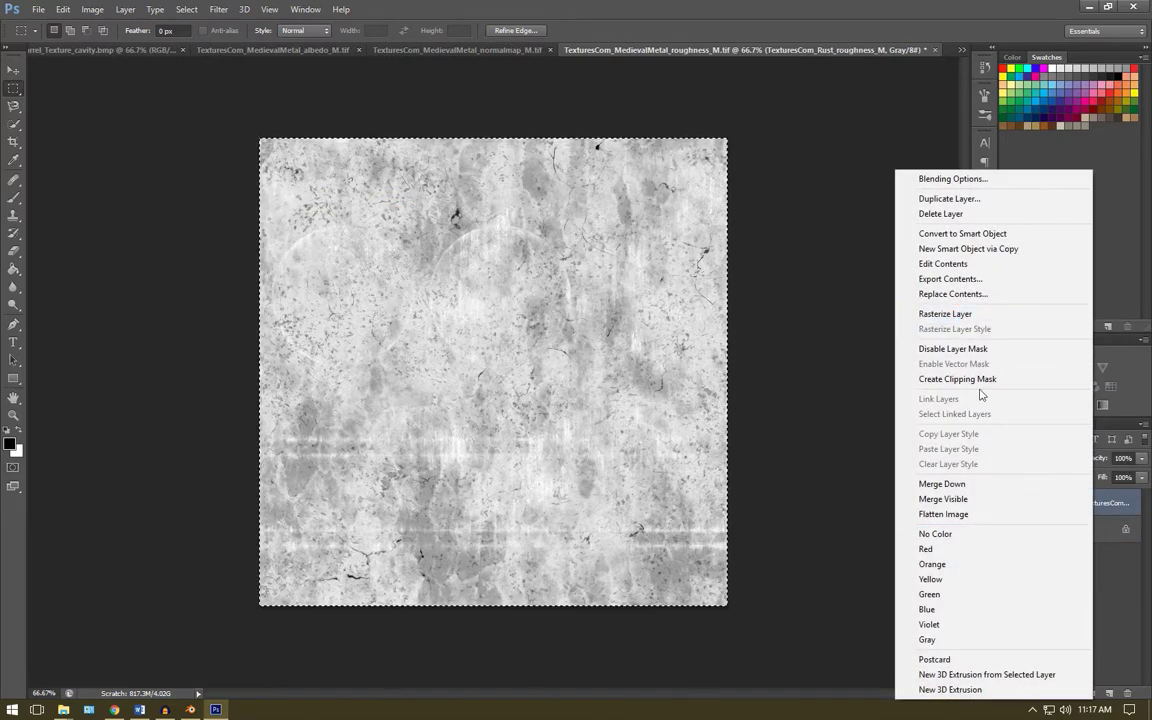
left_click(953, 318)
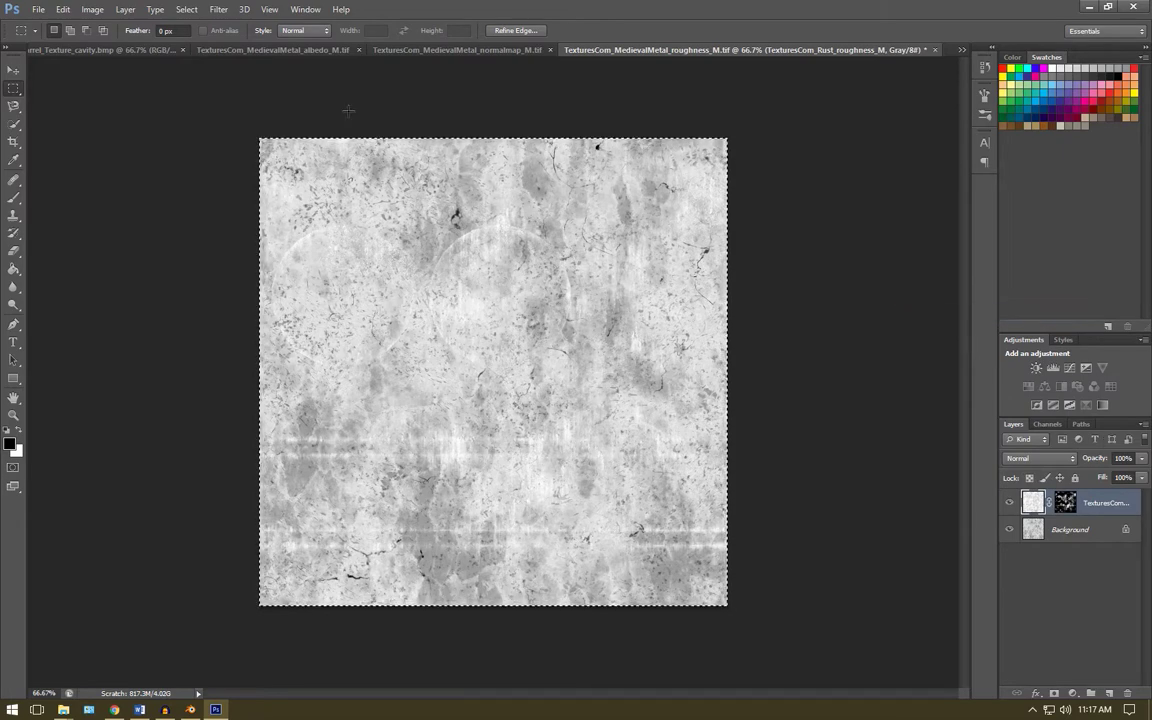
left_click(90, 10)
mouse_move(160, 44)
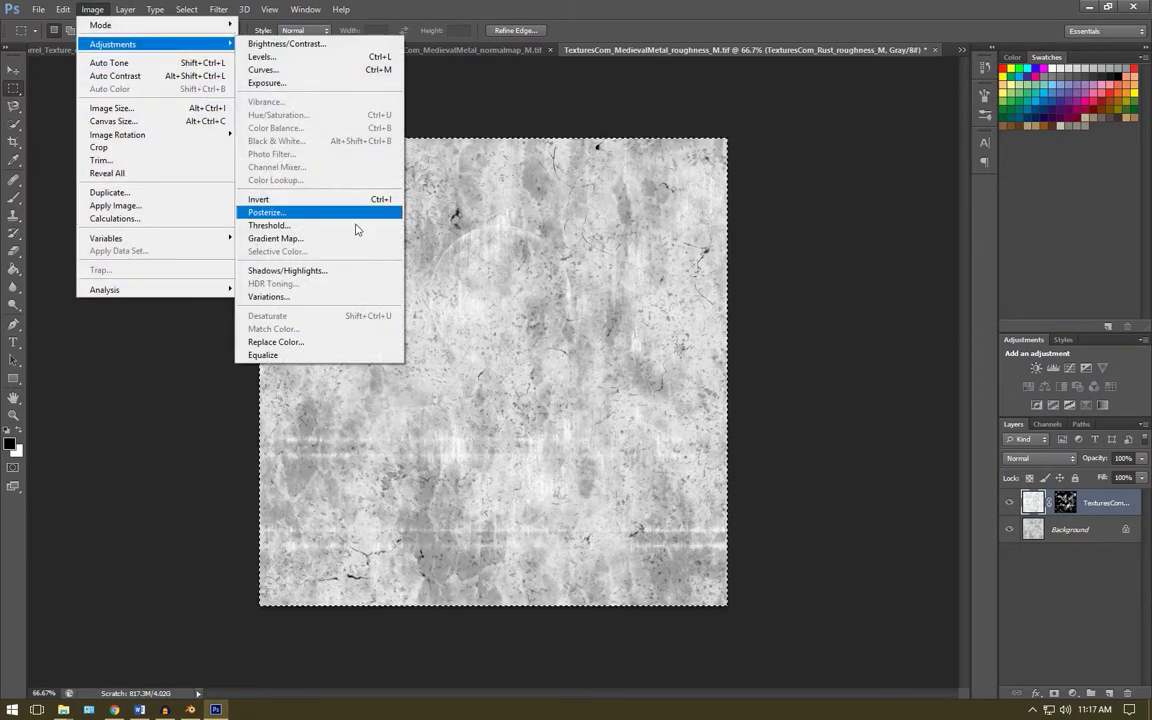
left_click(285, 202)
left_click(1043, 532)
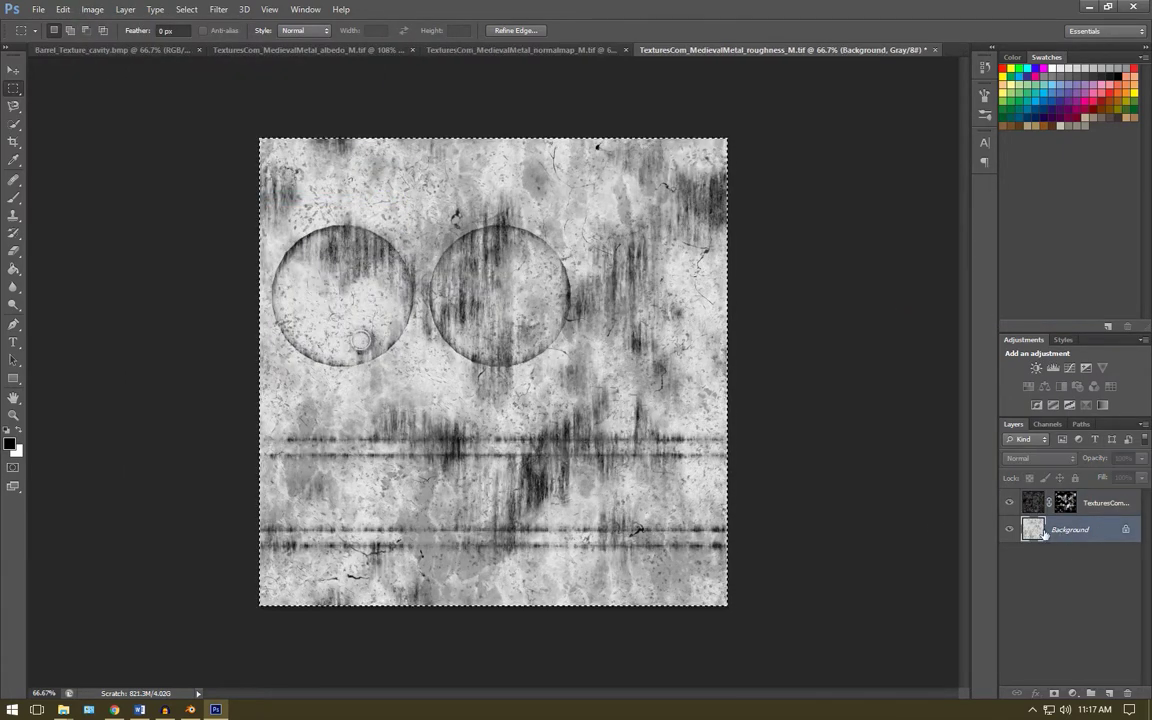
left_click(467, 49)
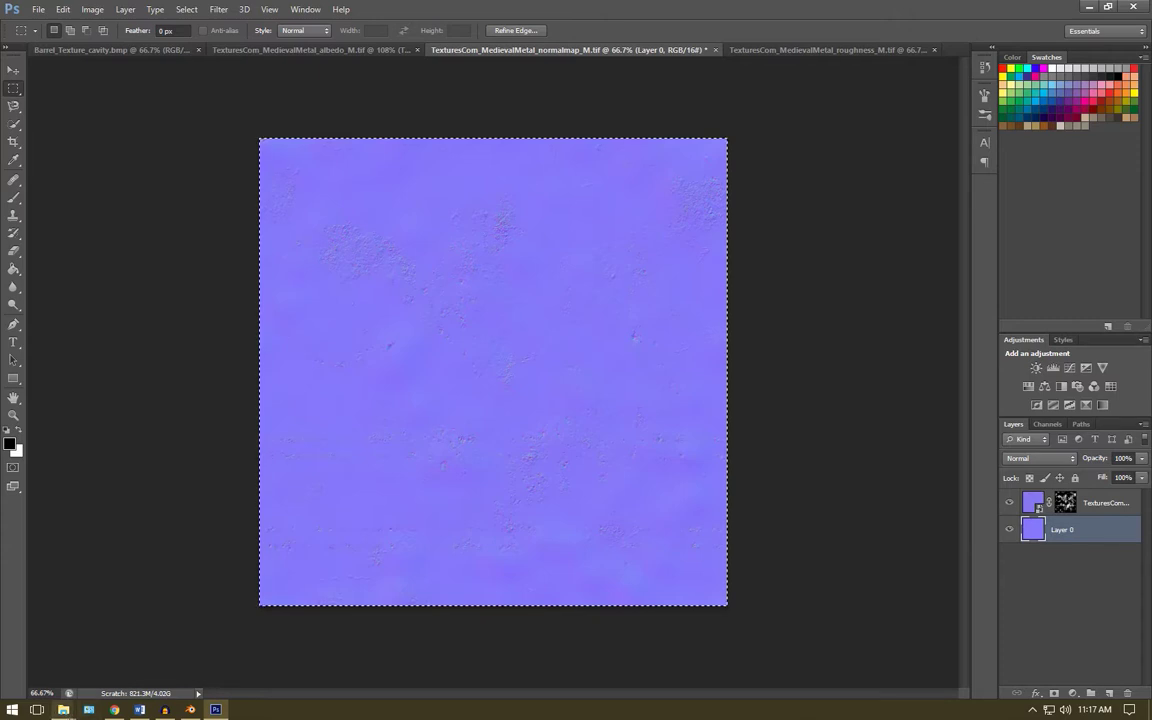
Place Barrel_Texture_normals from Explorer into the normal map document
left_click(63, 709)
left_click(150, 652)
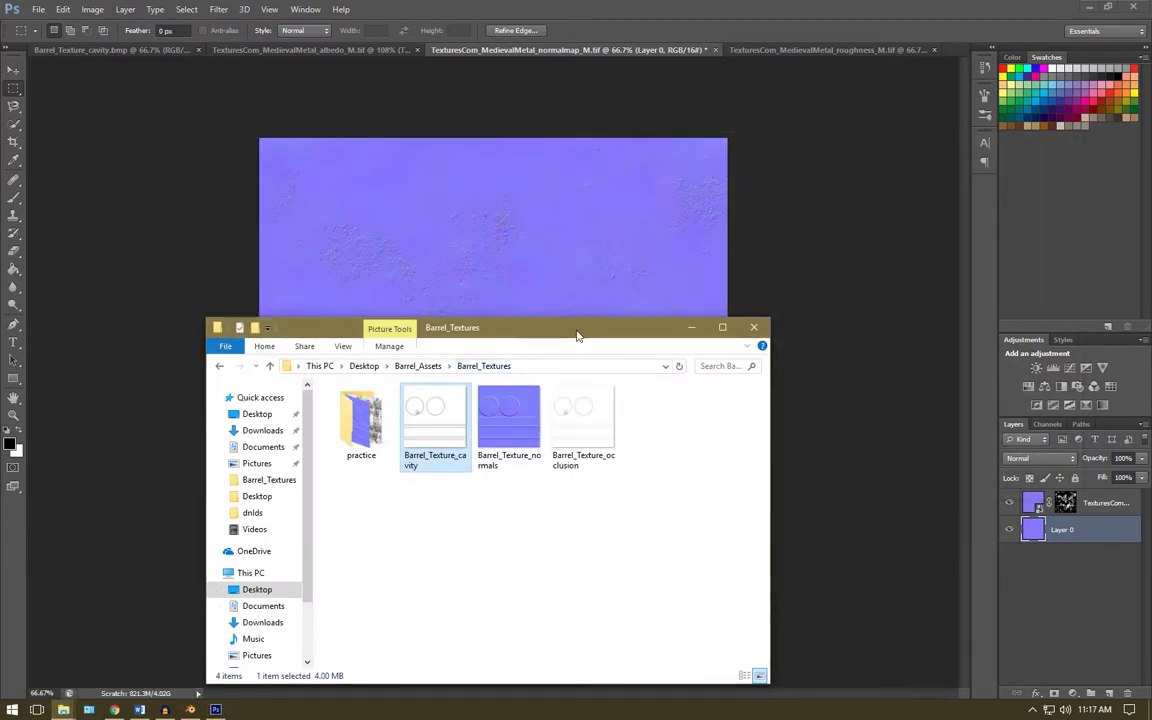
left_click_drag(577, 335, 990, 195)
left_click_drag(918, 285, 476, 370)
left_click(688, 36)
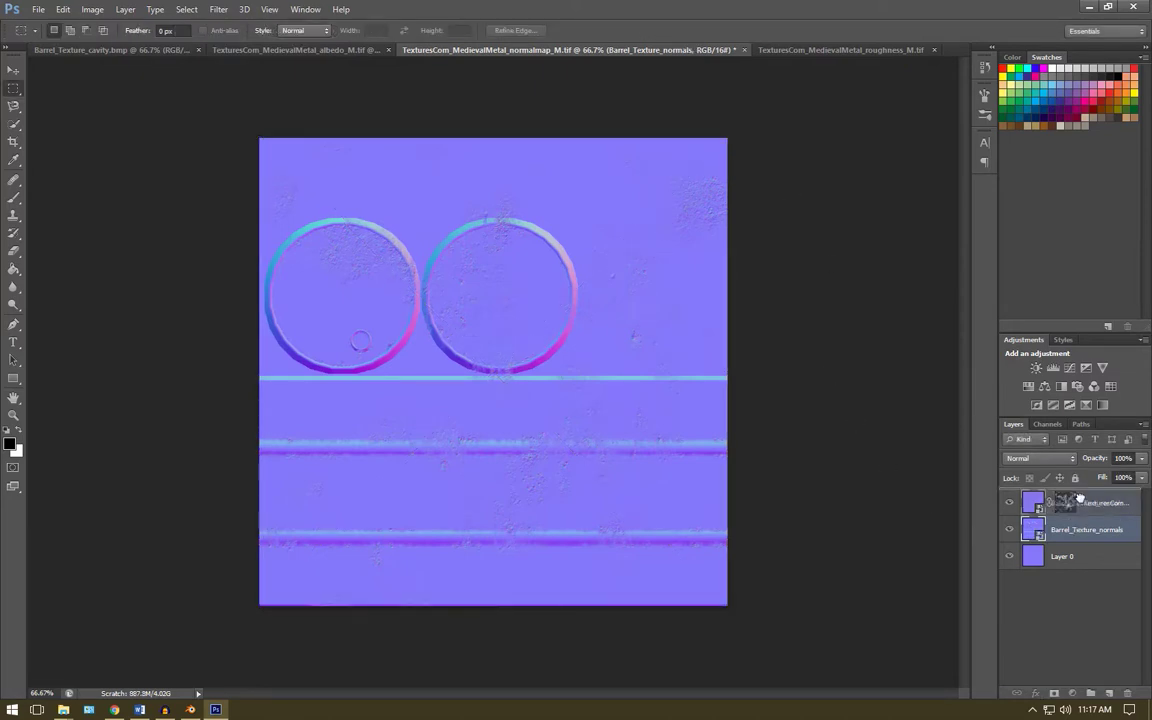
Move the barrel normals layer to the top of the stack and set its blend mode to Overlay
left_click_drag(1077, 537, 1073, 494)
left_click(1041, 458)
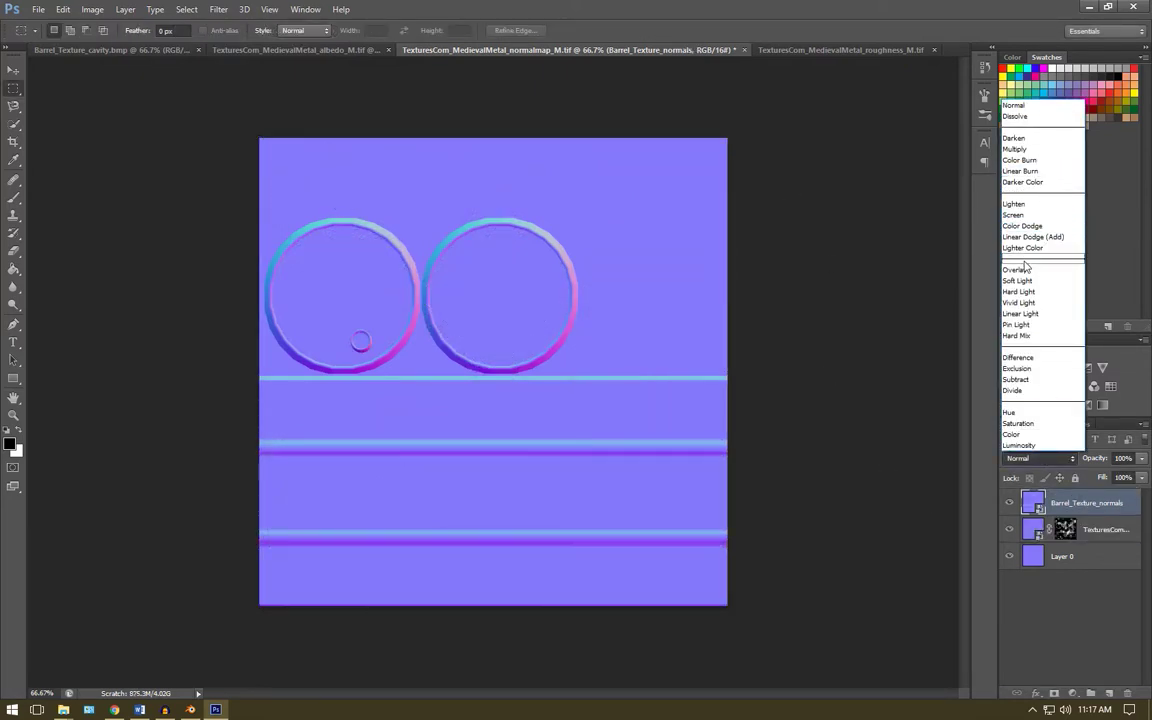
left_click(1036, 273)
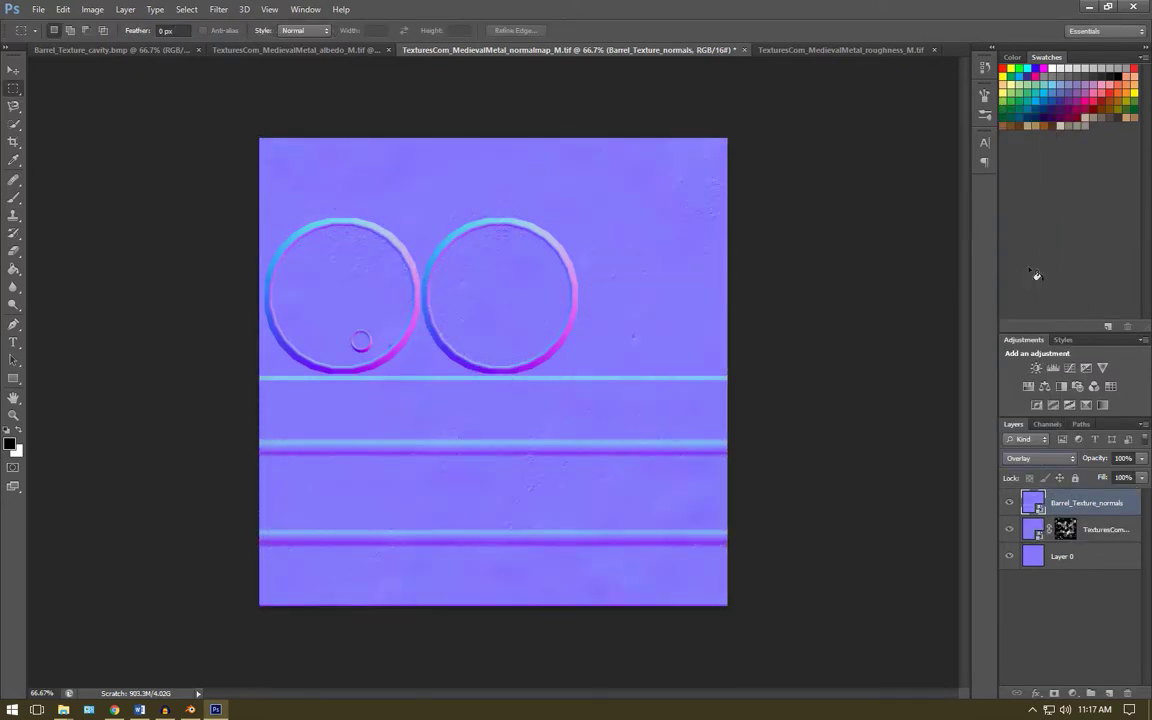
left_click(78, 49)
In the roughness document, flatten the rust layer and Background into a single layer
left_click(298, 50)
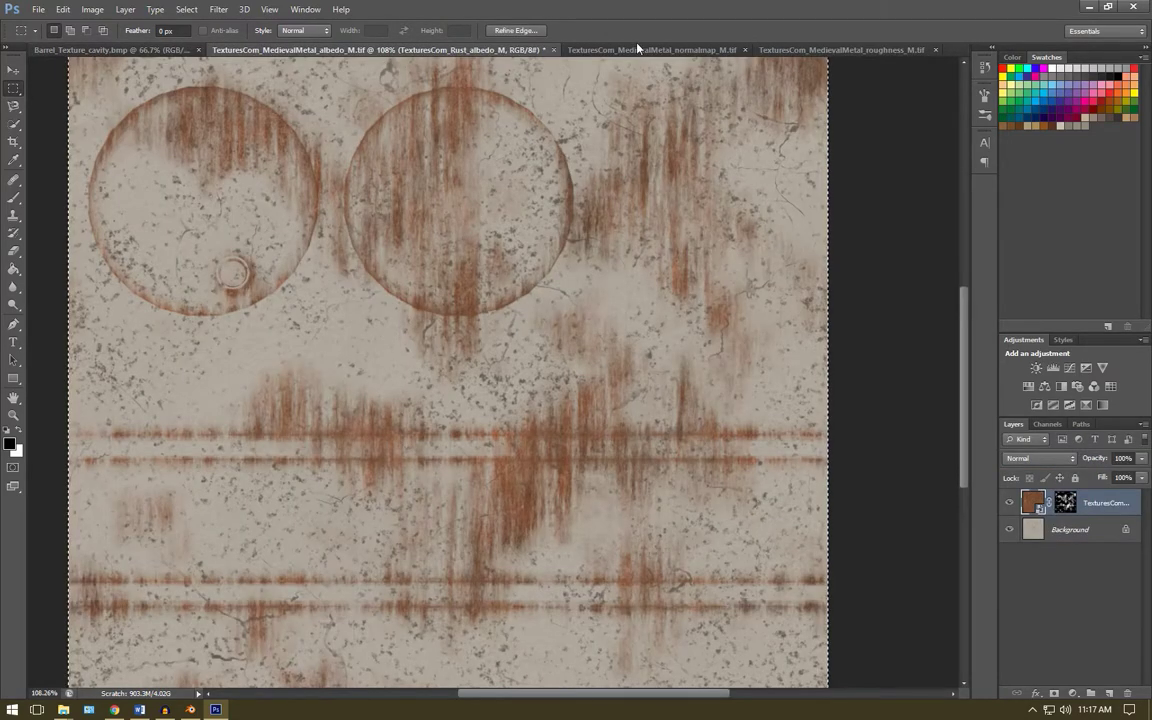
left_click(576, 46)
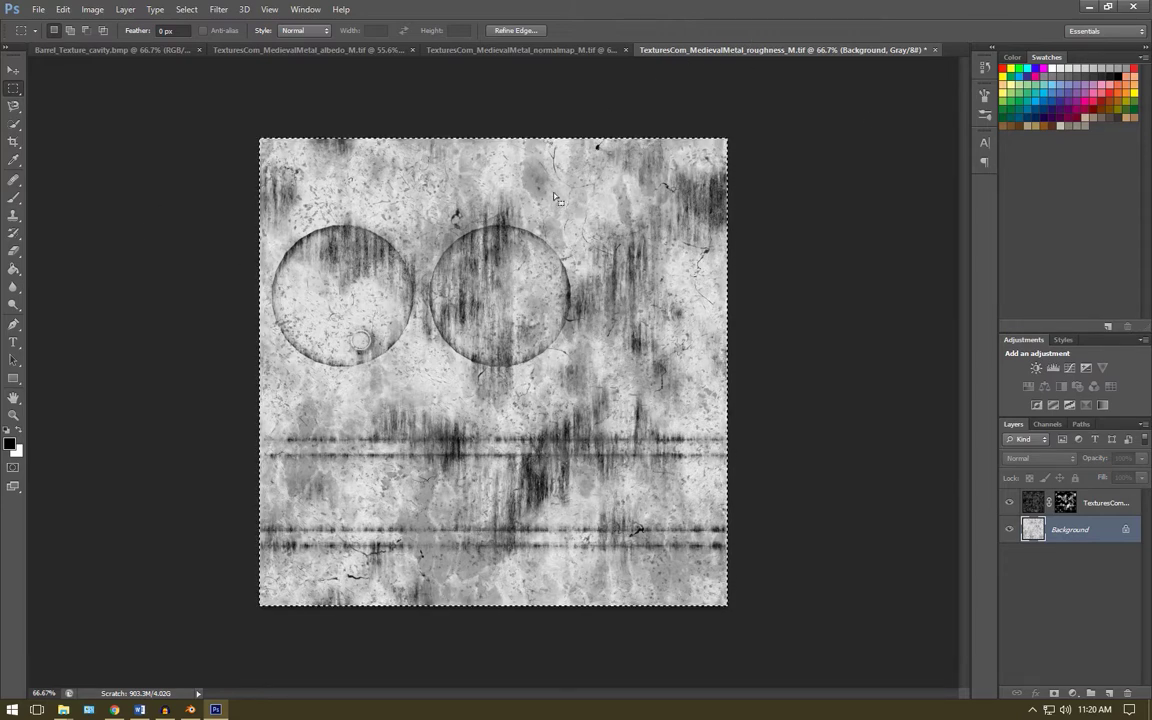
left_click(330, 49)
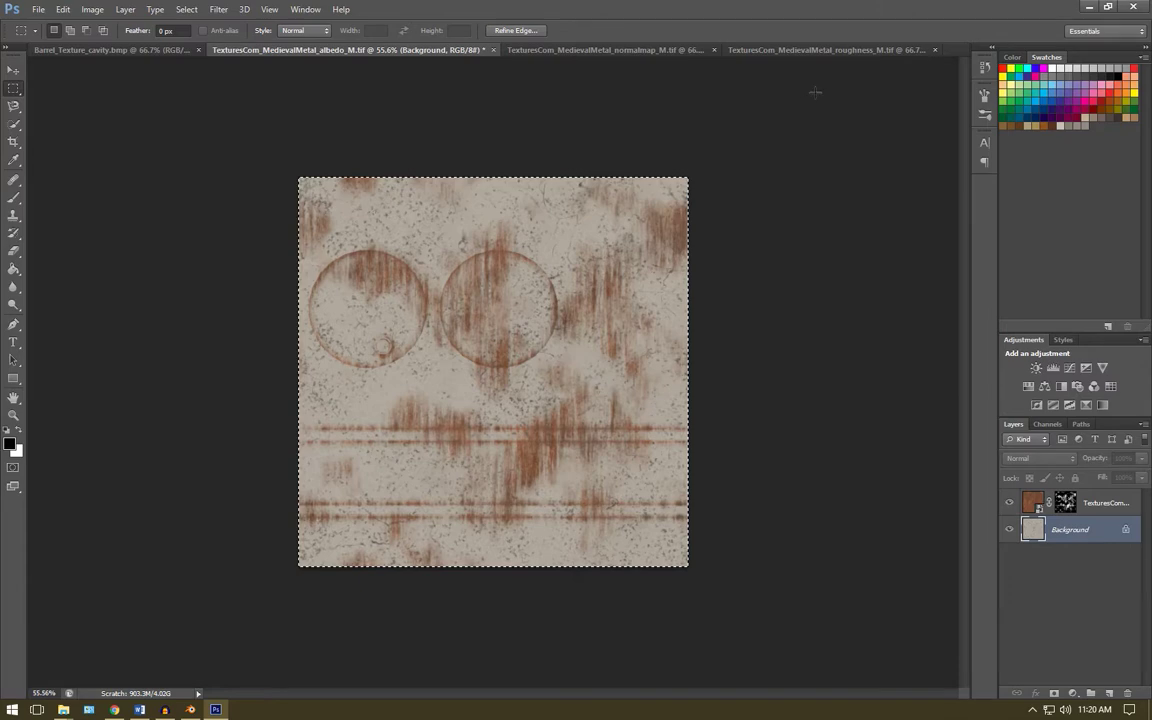
left_click(805, 49)
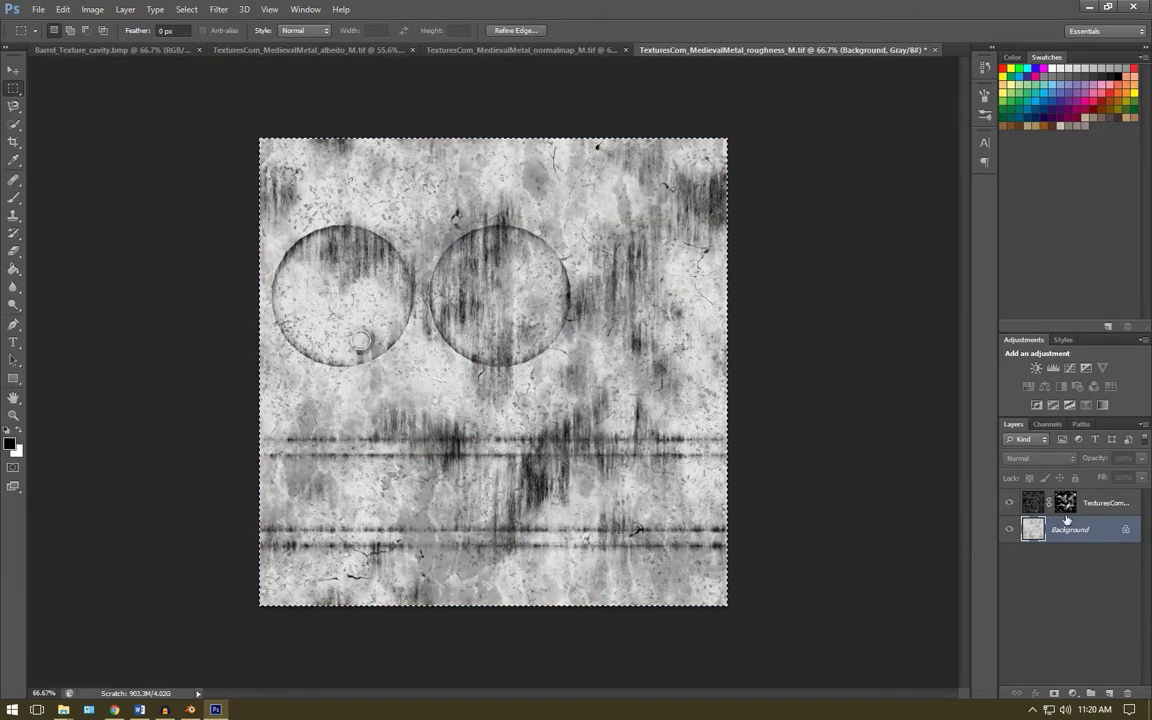
left_click(1110, 503, "shift")
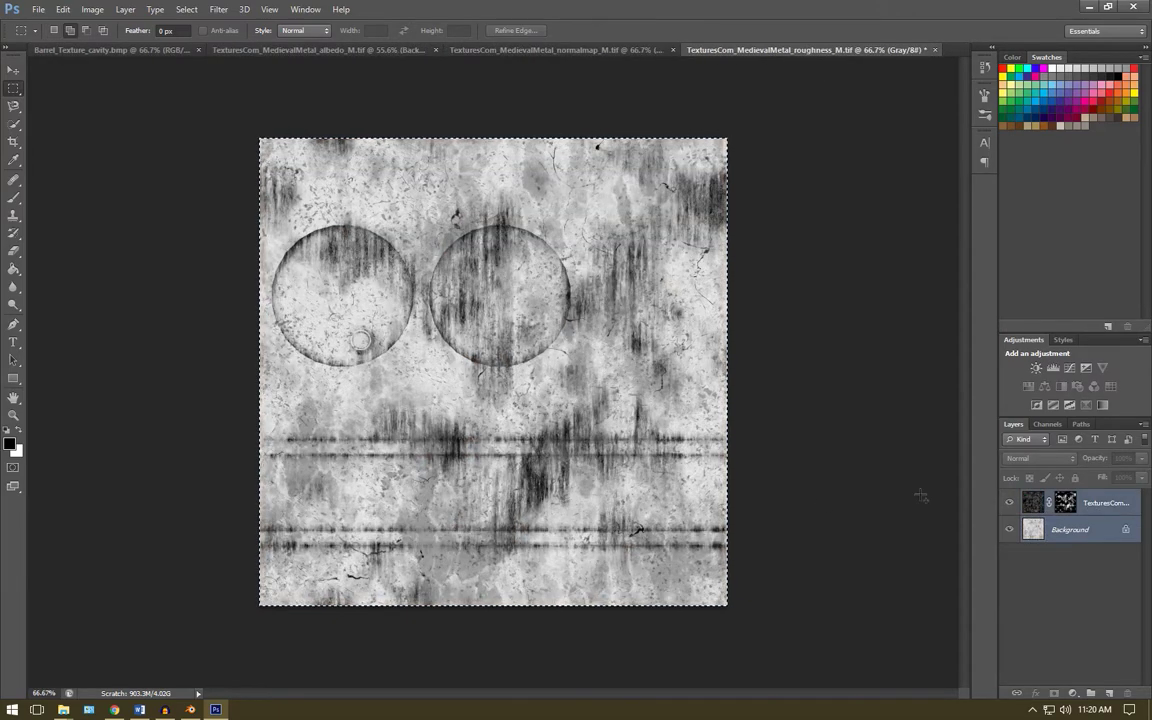
right_click(1110, 504)
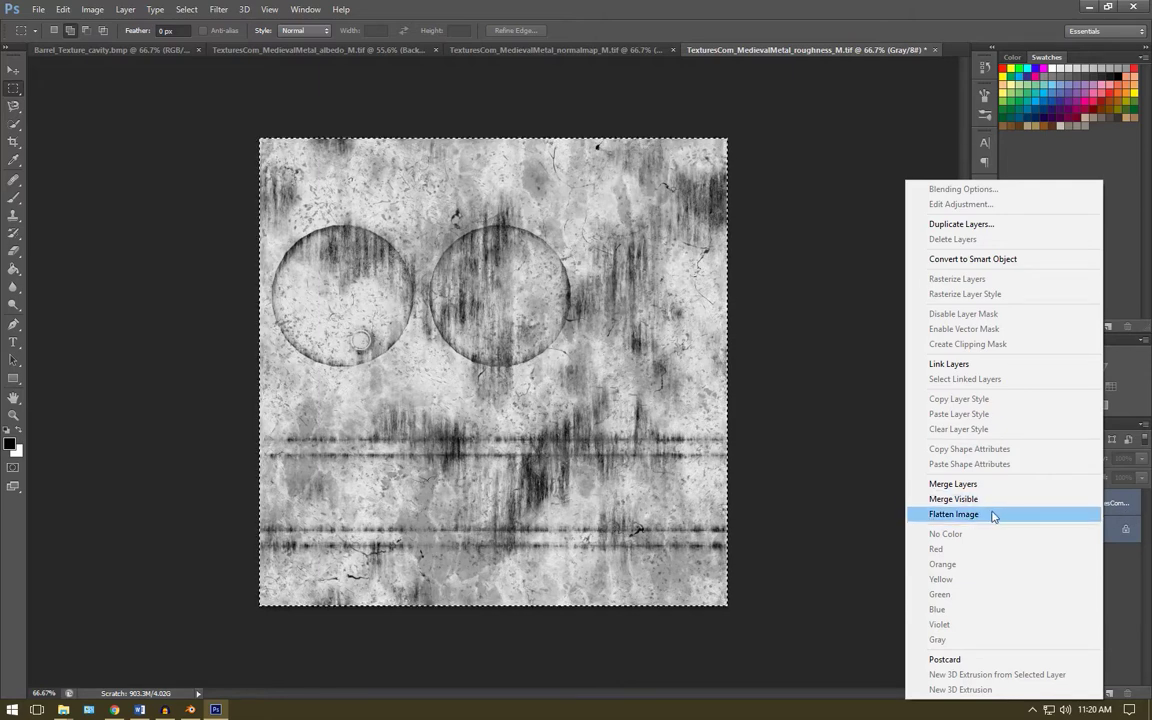
left_click(990, 514)
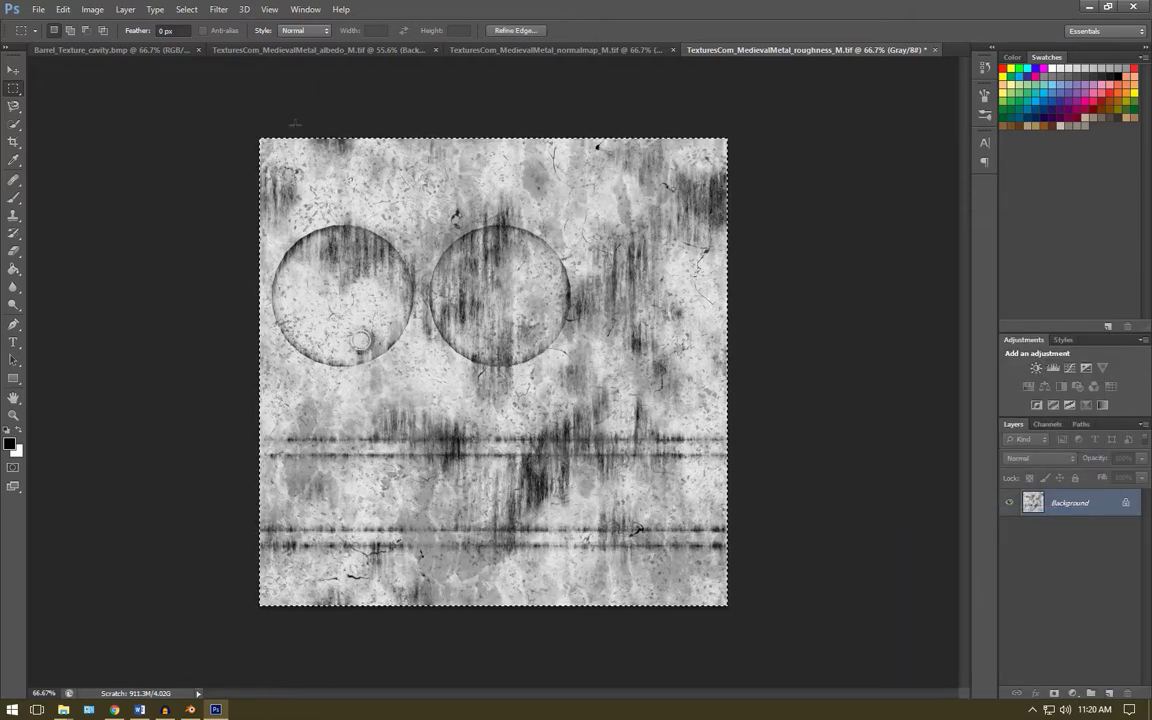
left_click(294, 48)
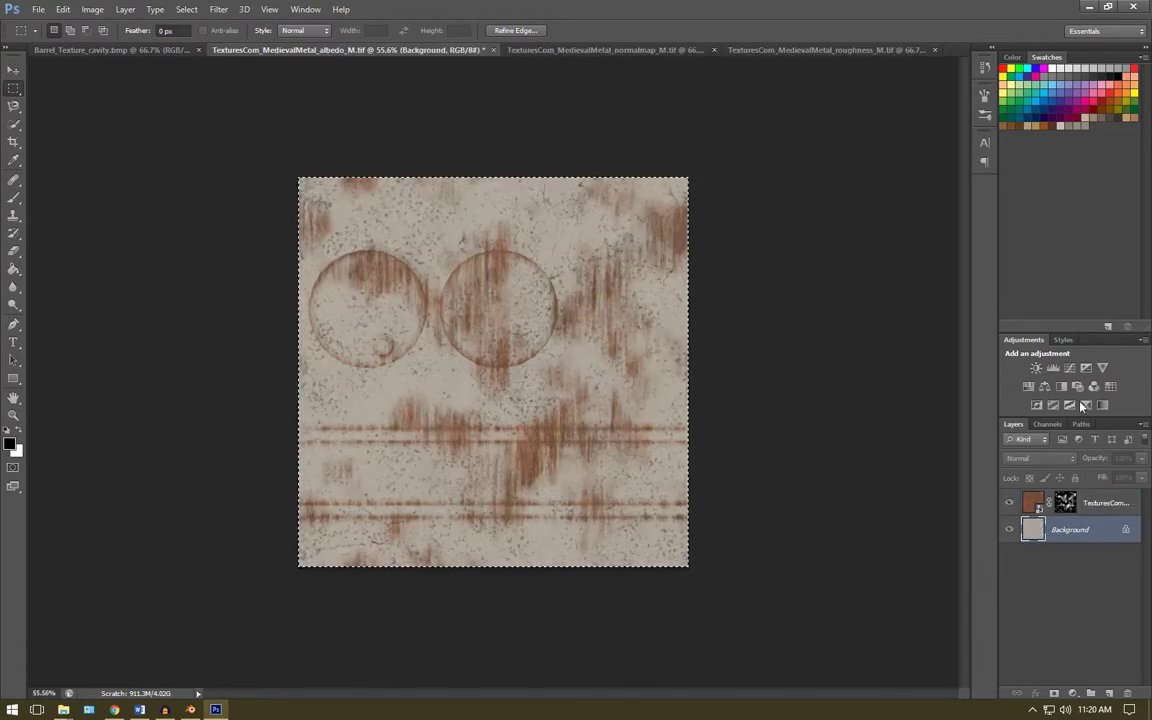
Add an Alpha 1 channel to the albedo and paste the grayscale metal texture into it
left_click(1048, 424)
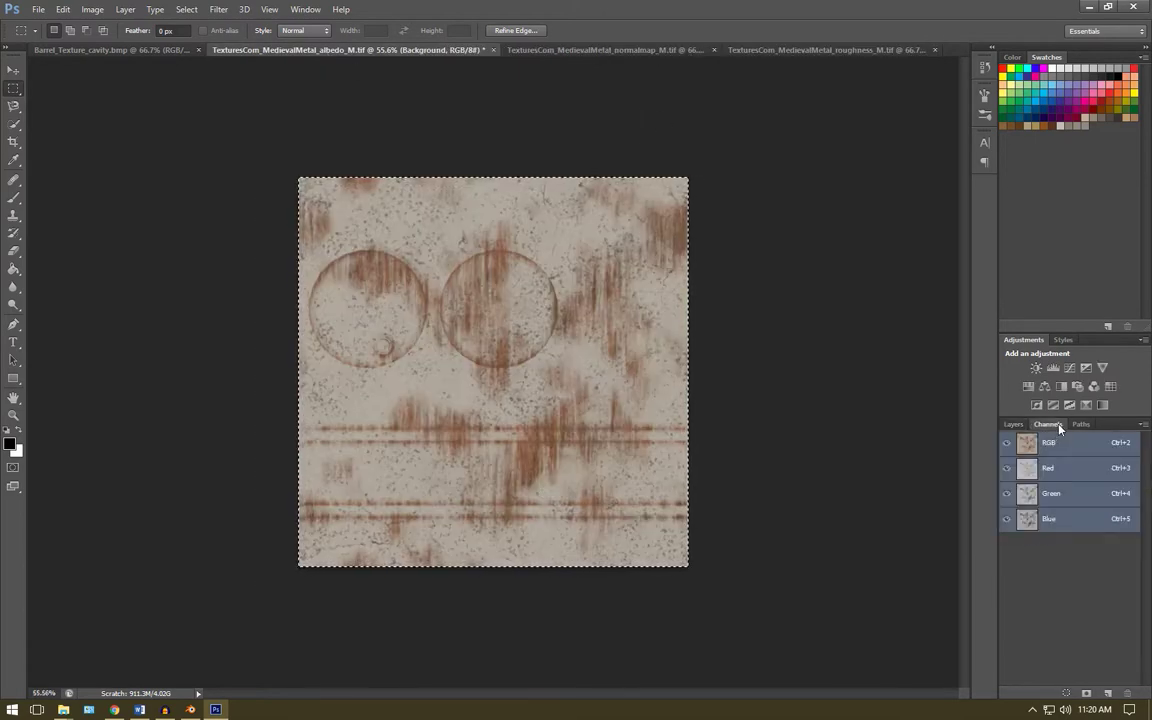
left_click(1110, 694)
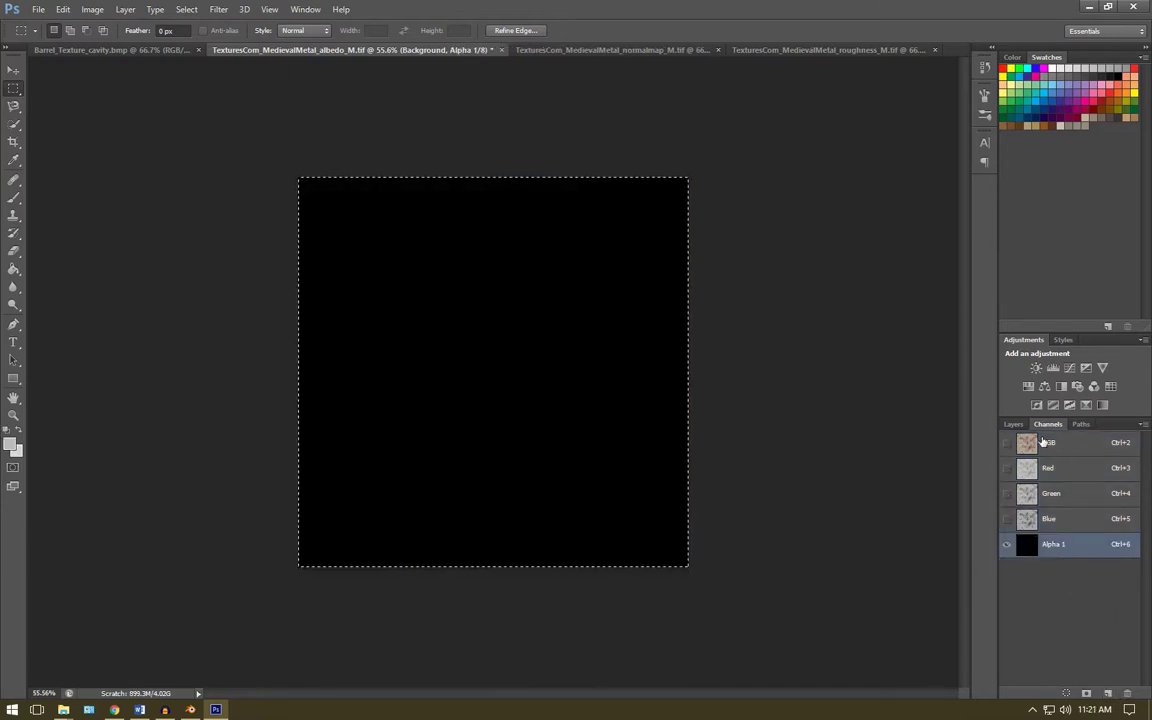
key("ctrl+v")
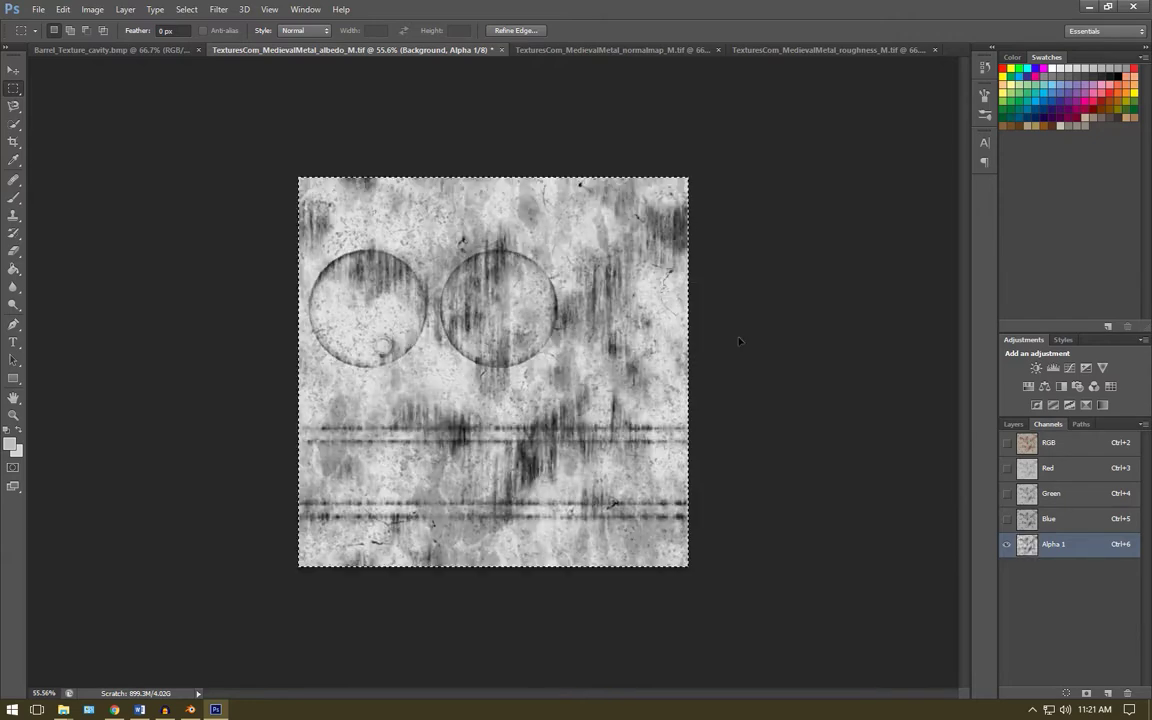
left_click(1008, 443)
left_click(1014, 424)
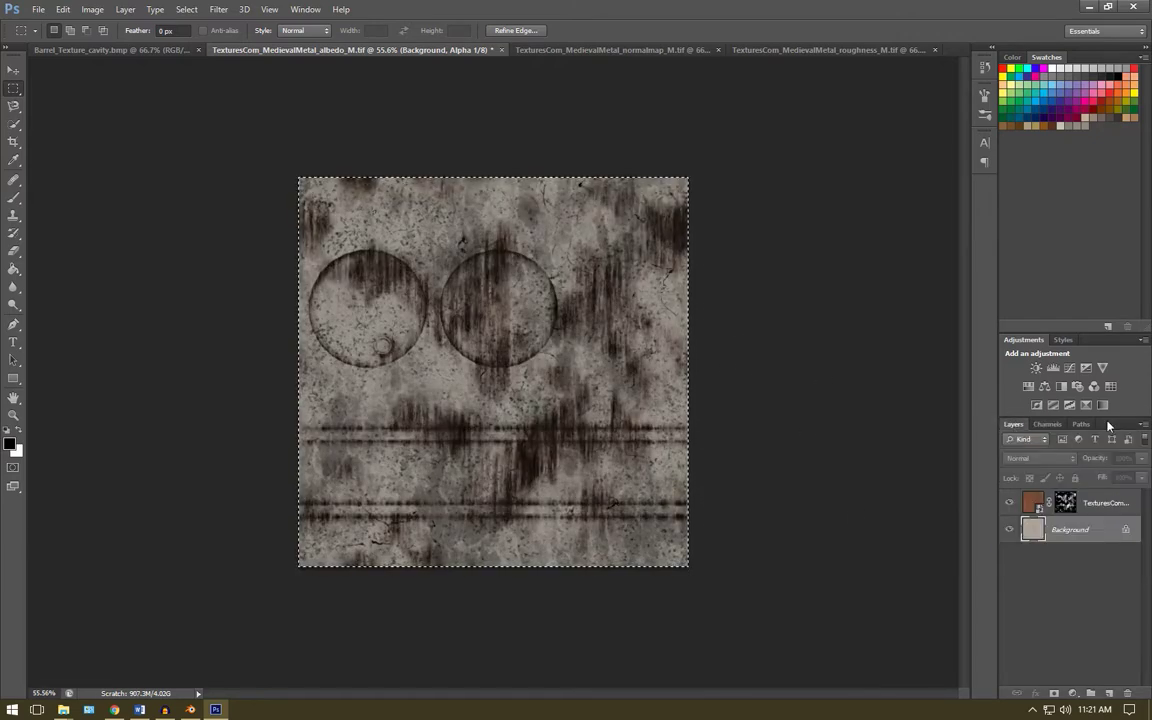
Save the albedo as BMP 'Barrel_Albedo_Smoothness' in Desktop > Barrel_Assets > Barrel_Textures > Finals
left_click(38, 9)
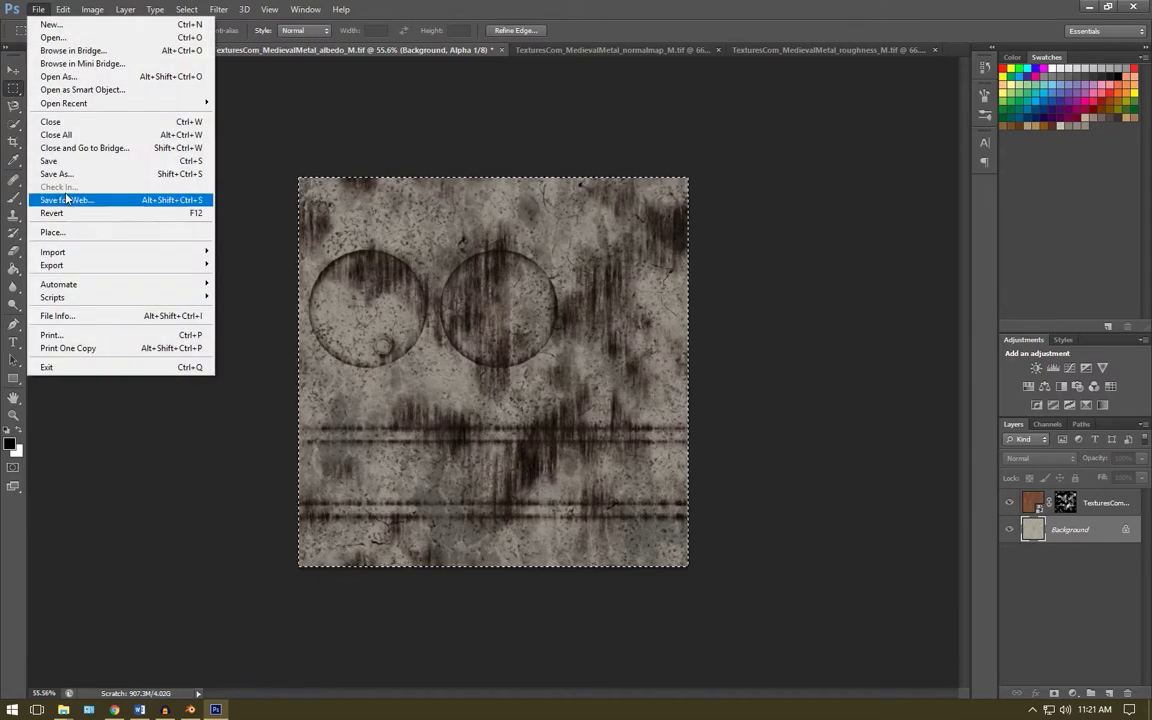
left_click(60, 173)
left_click(419, 235)
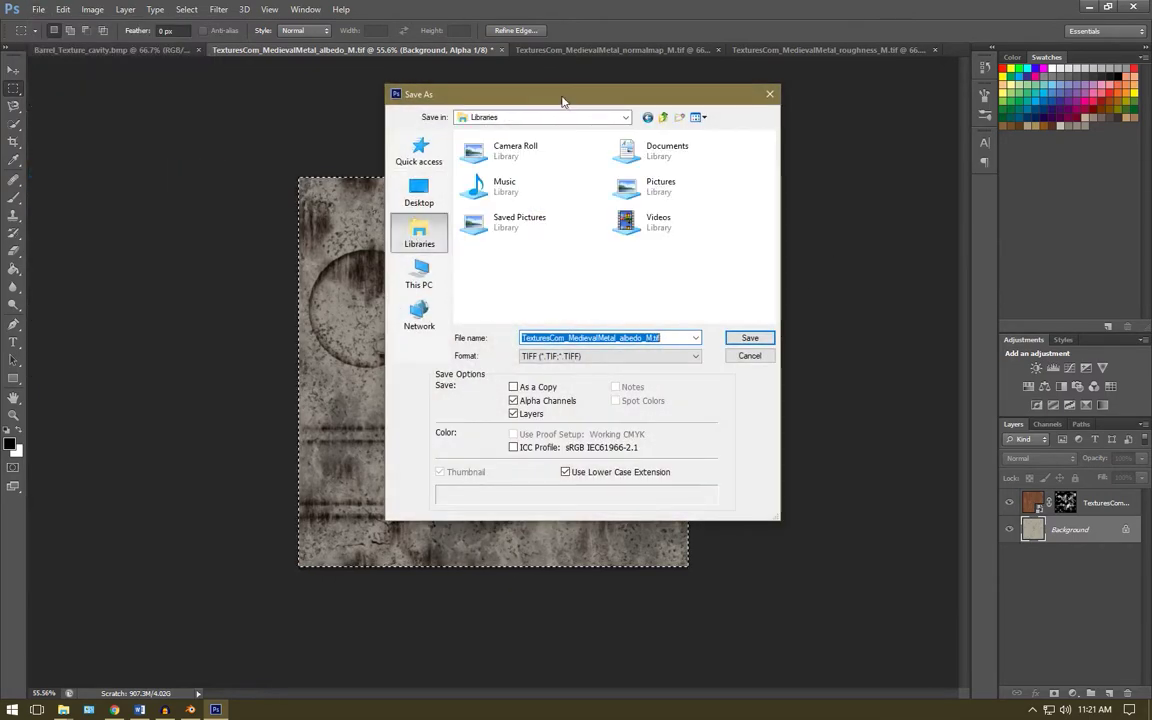
left_click(560, 356)
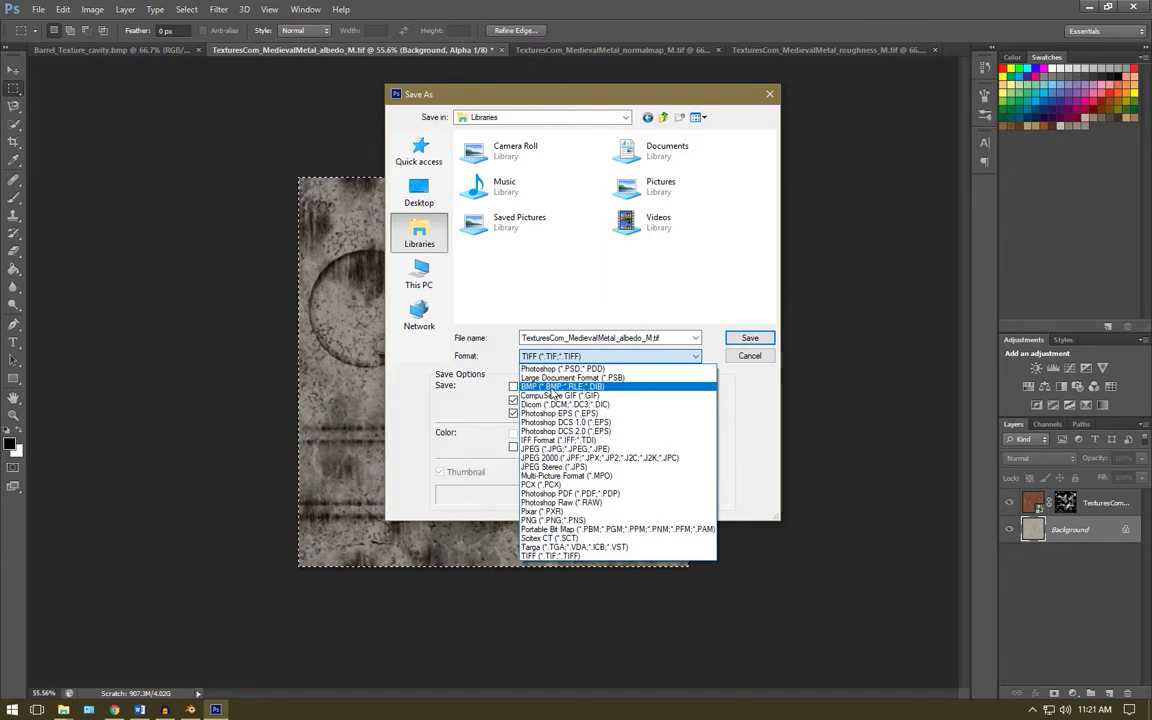
left_click(540, 392)
left_click(419, 192)
double_click(660, 220)
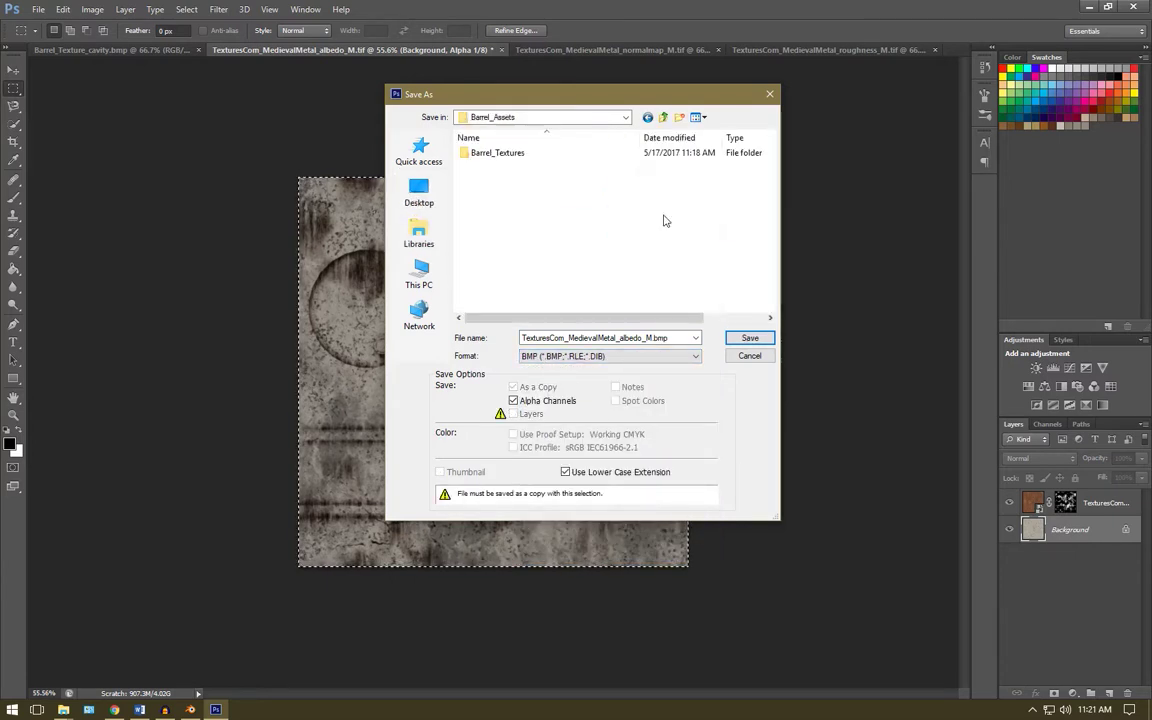
double_click(487, 157)
double_click(500, 160)
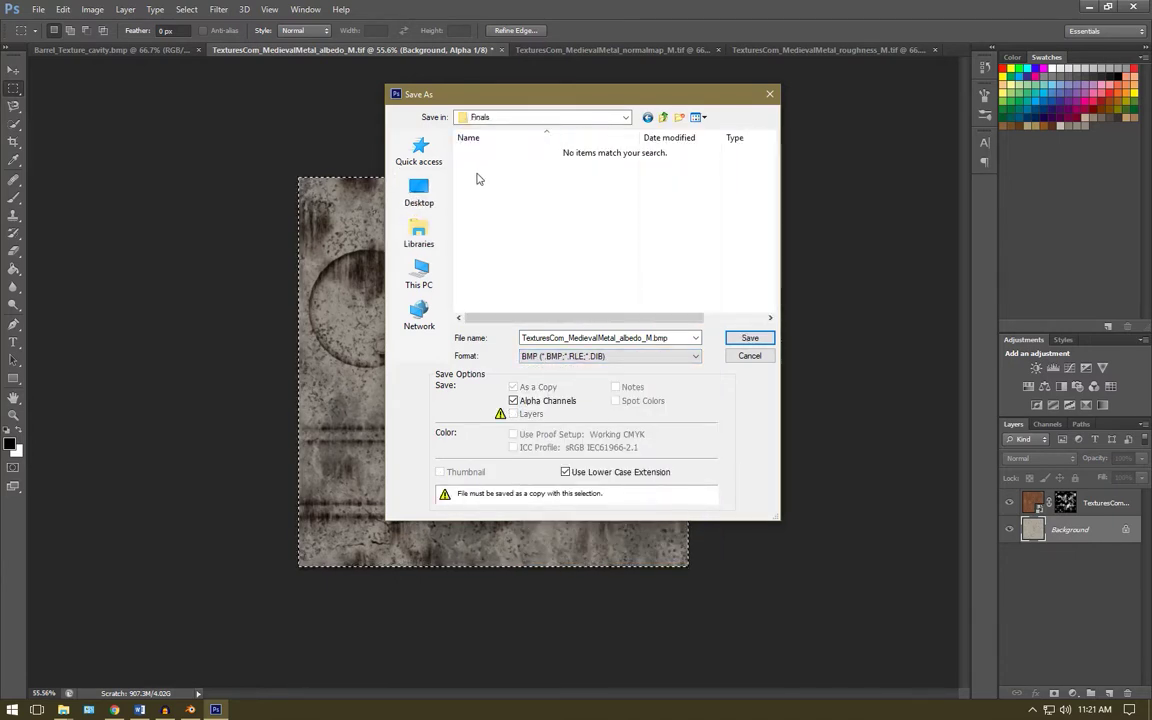
double_click(568, 338)
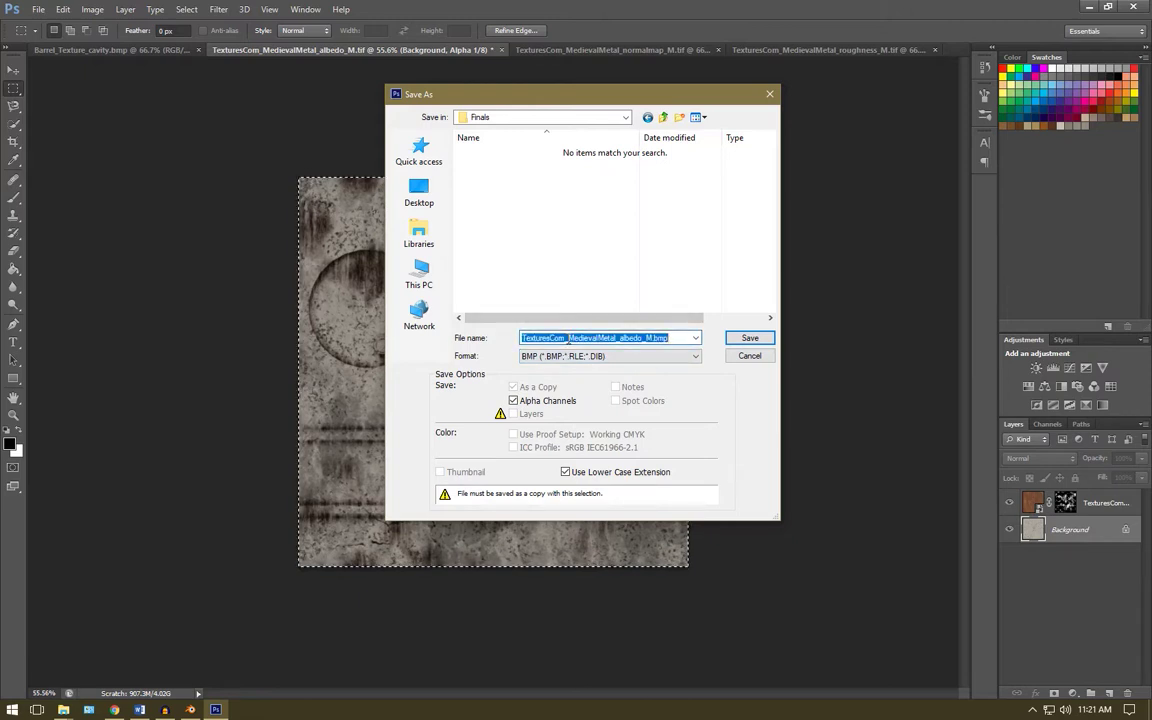
type("Barrel")
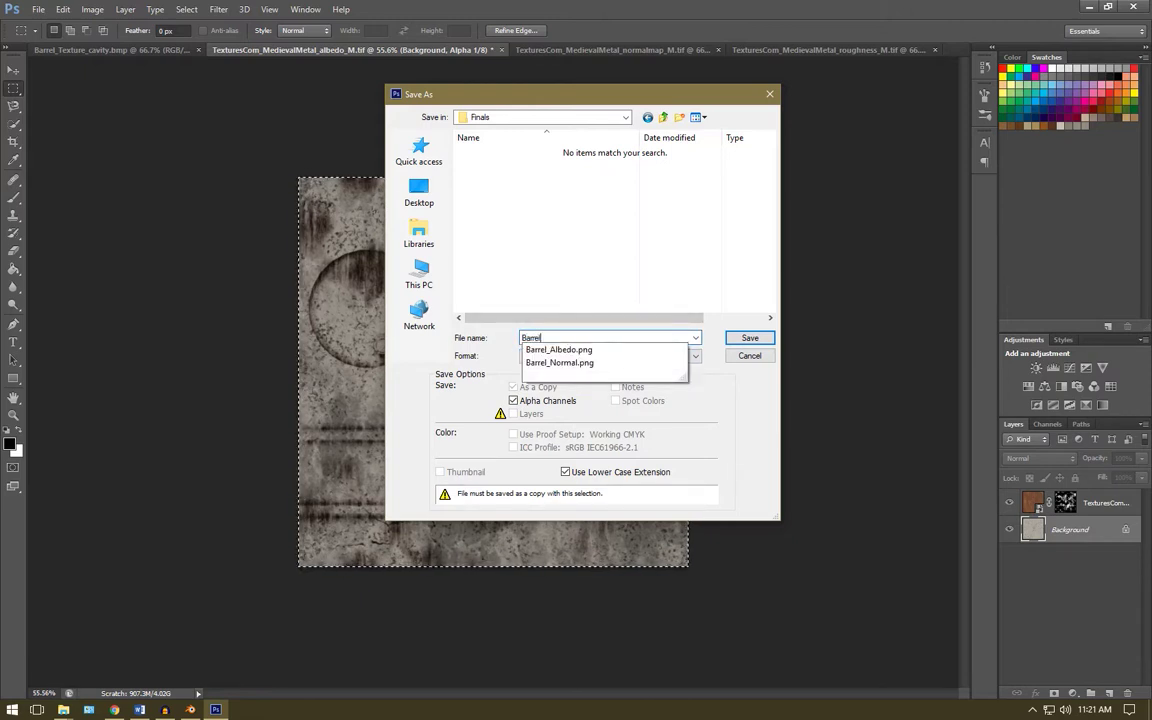
type("_Albed")
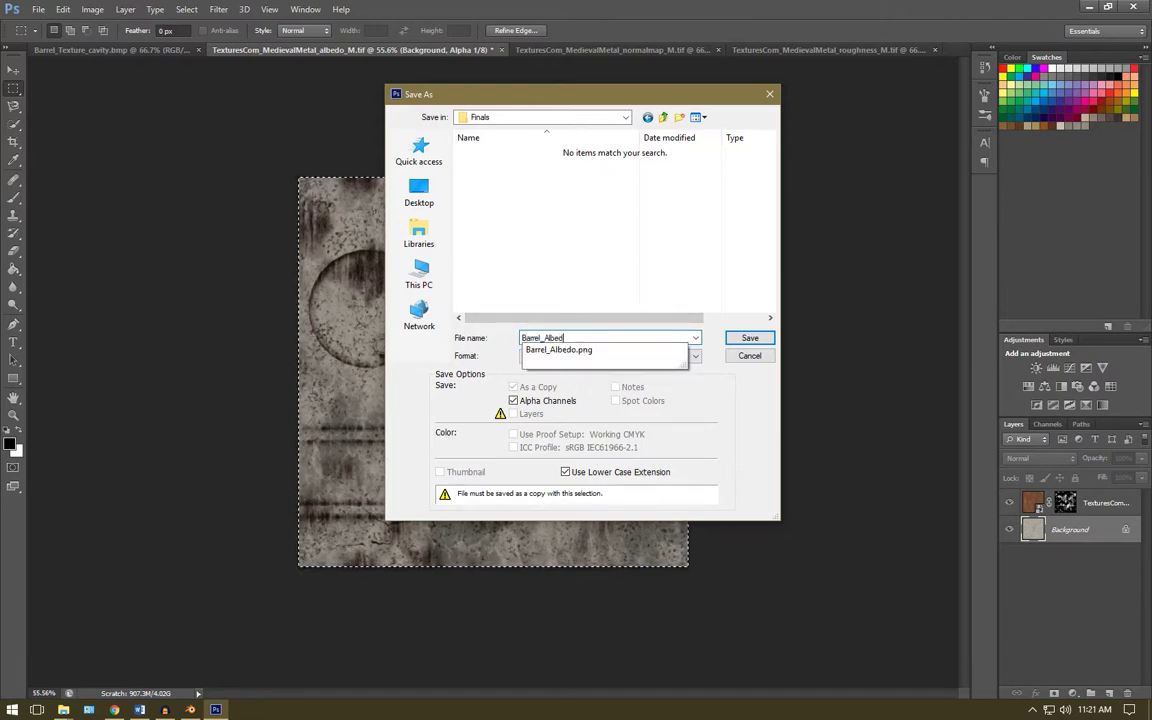
type("o_Smoothness")
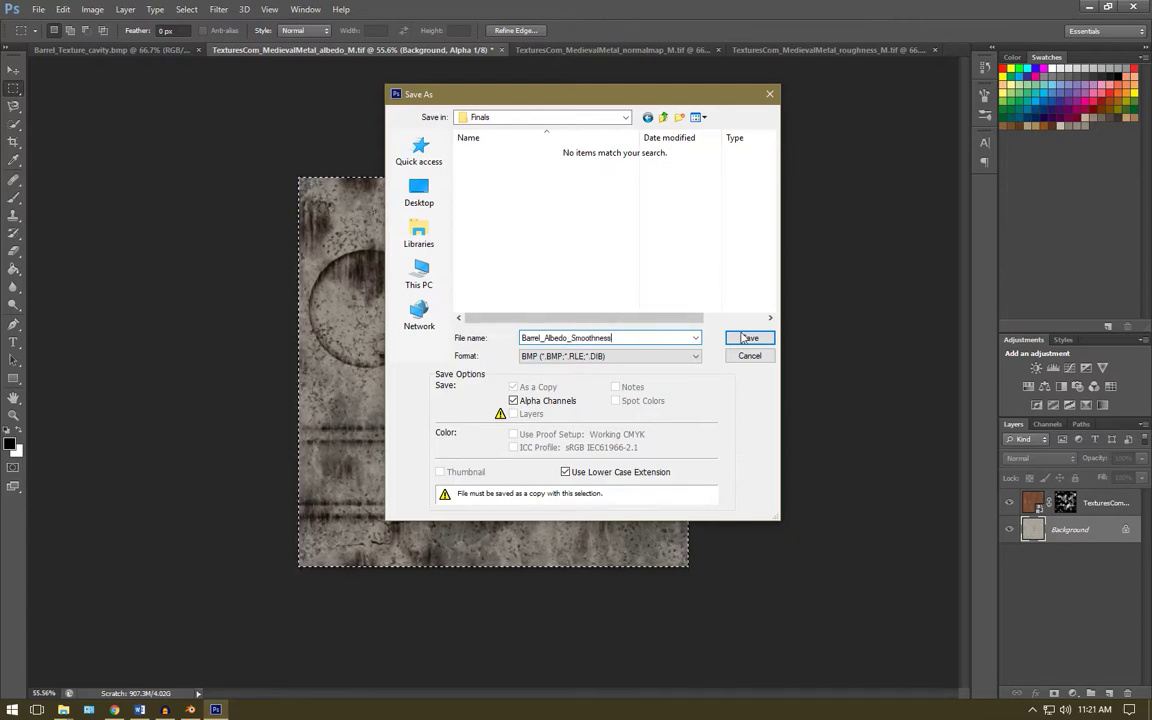
left_click(749, 338)
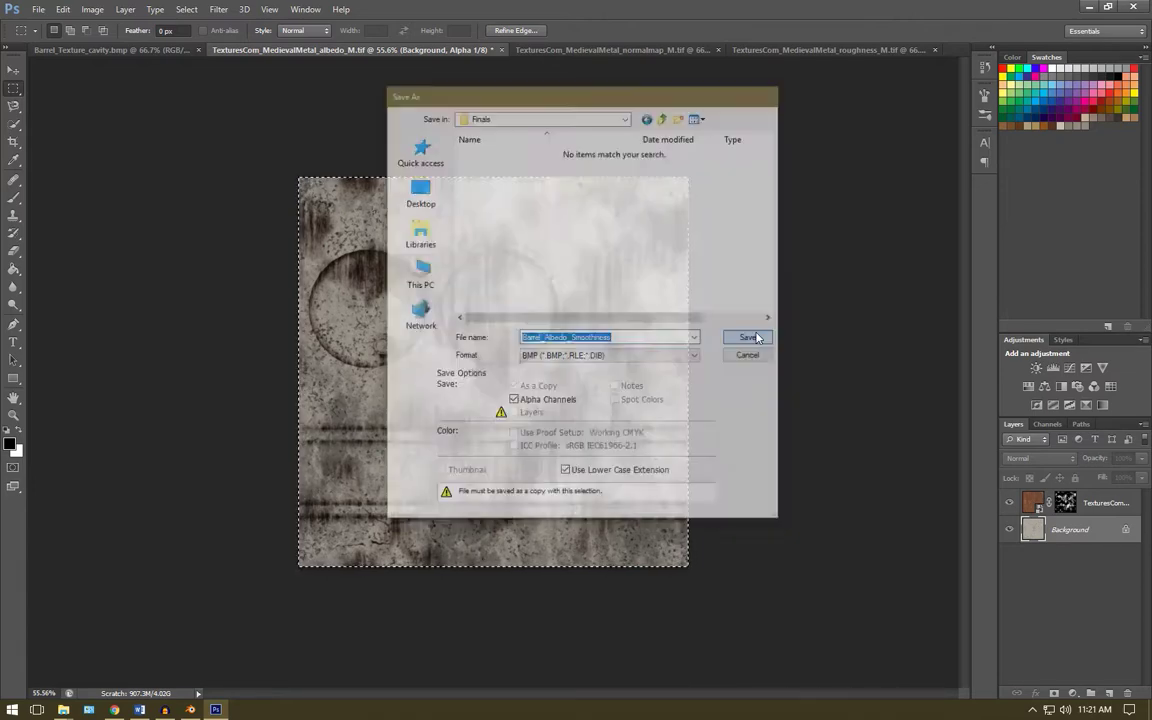
key("Return")
Save the normal map as Barrel_Normal.png in the Finals folder, replacing the existing file
left_click(636, 48)
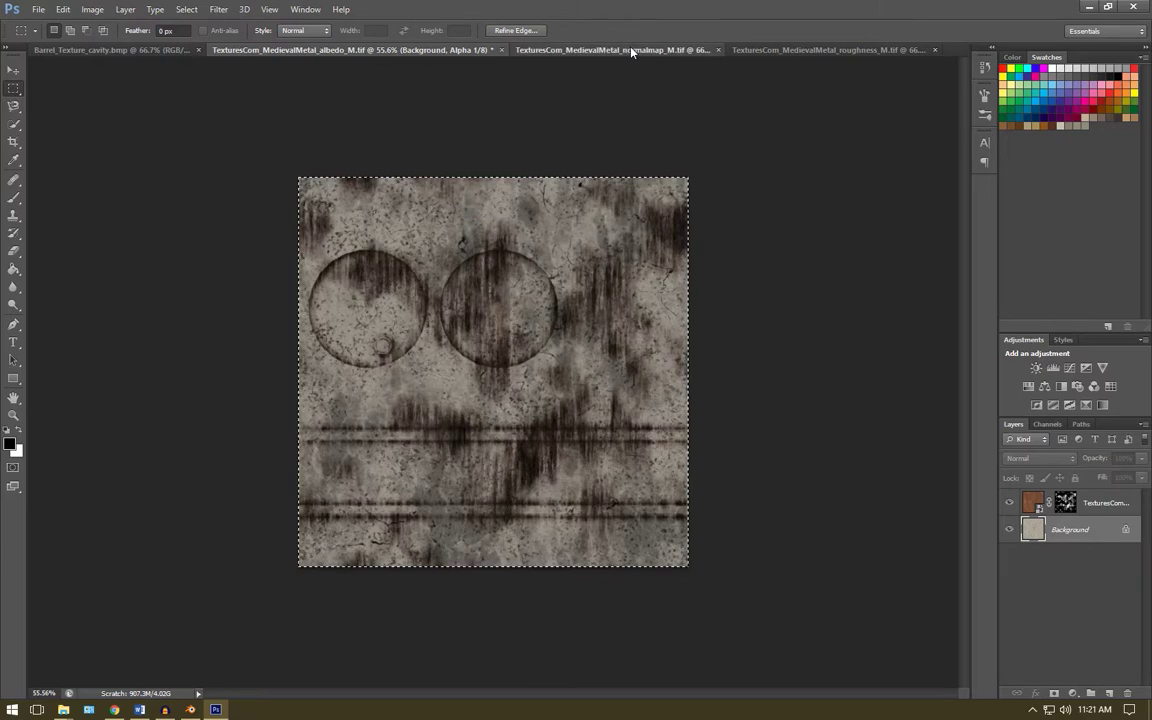
left_click(38, 9)
left_click(72, 175)
left_click(610, 356)
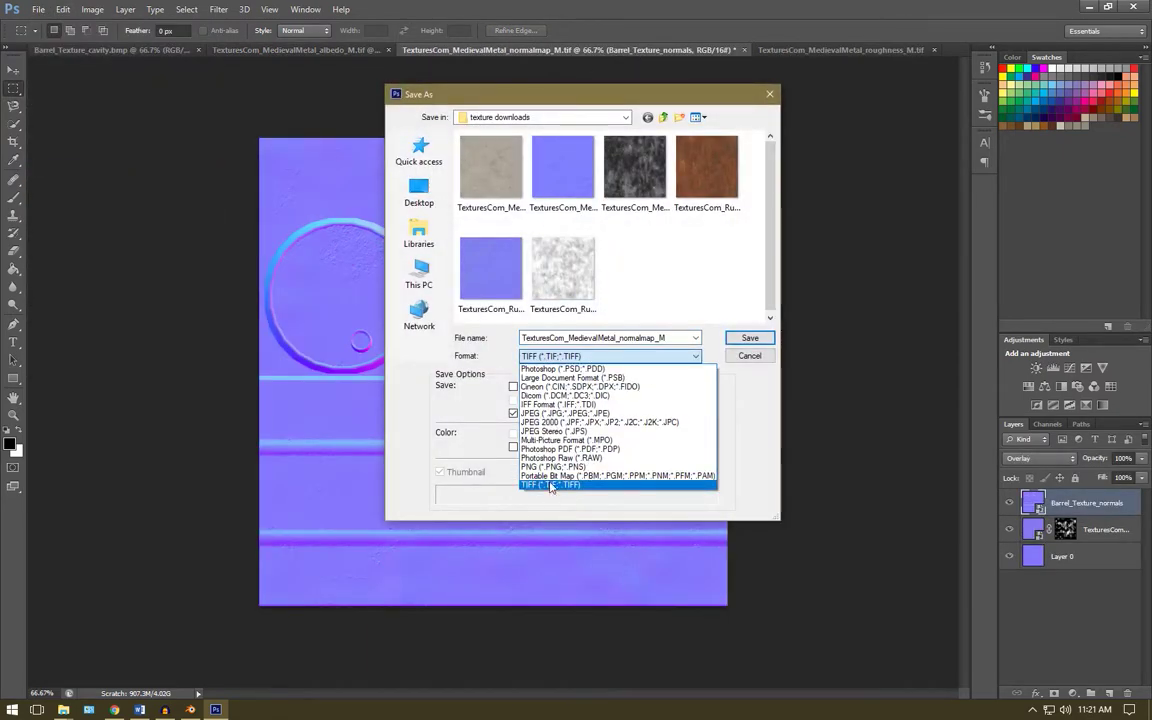
left_click(500, 425)
left_click(419, 190)
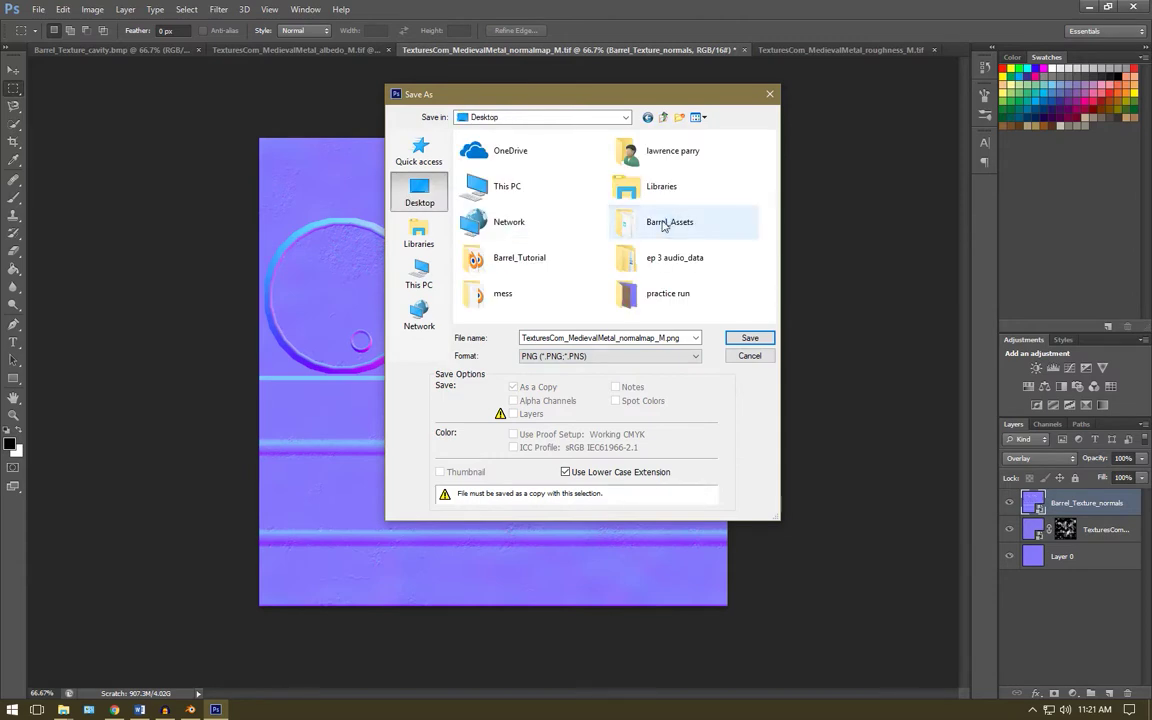
double_click(627, 221)
double_click(491, 153)
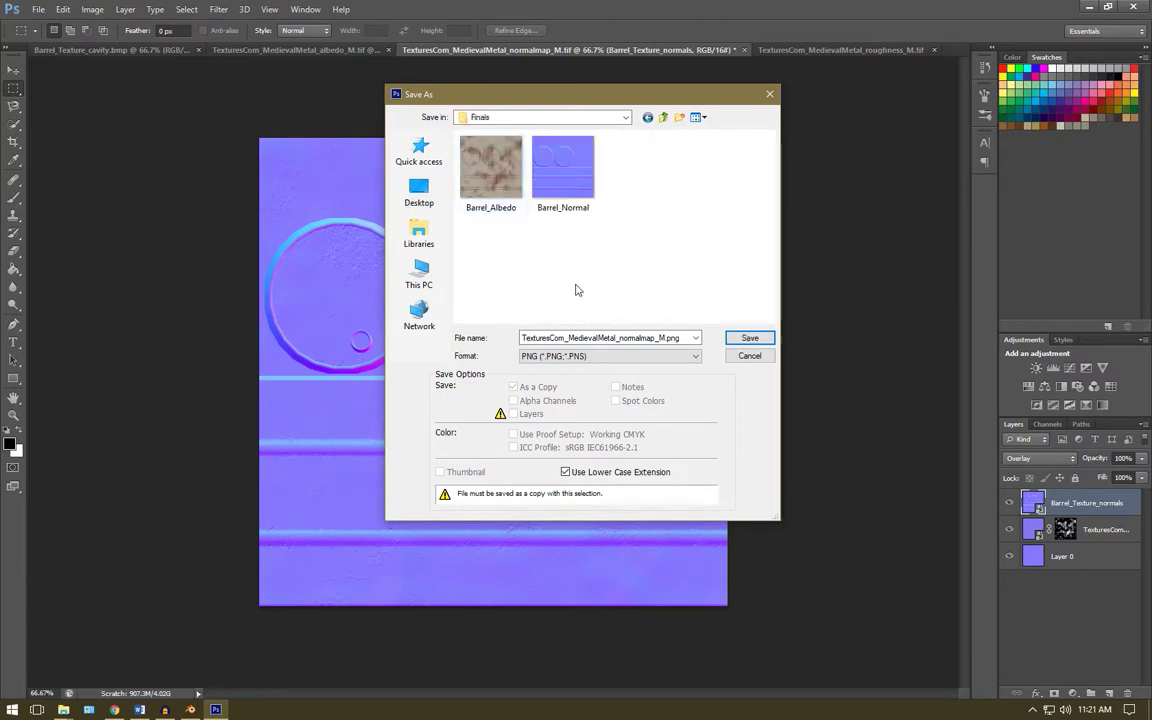
double_click(600, 338)
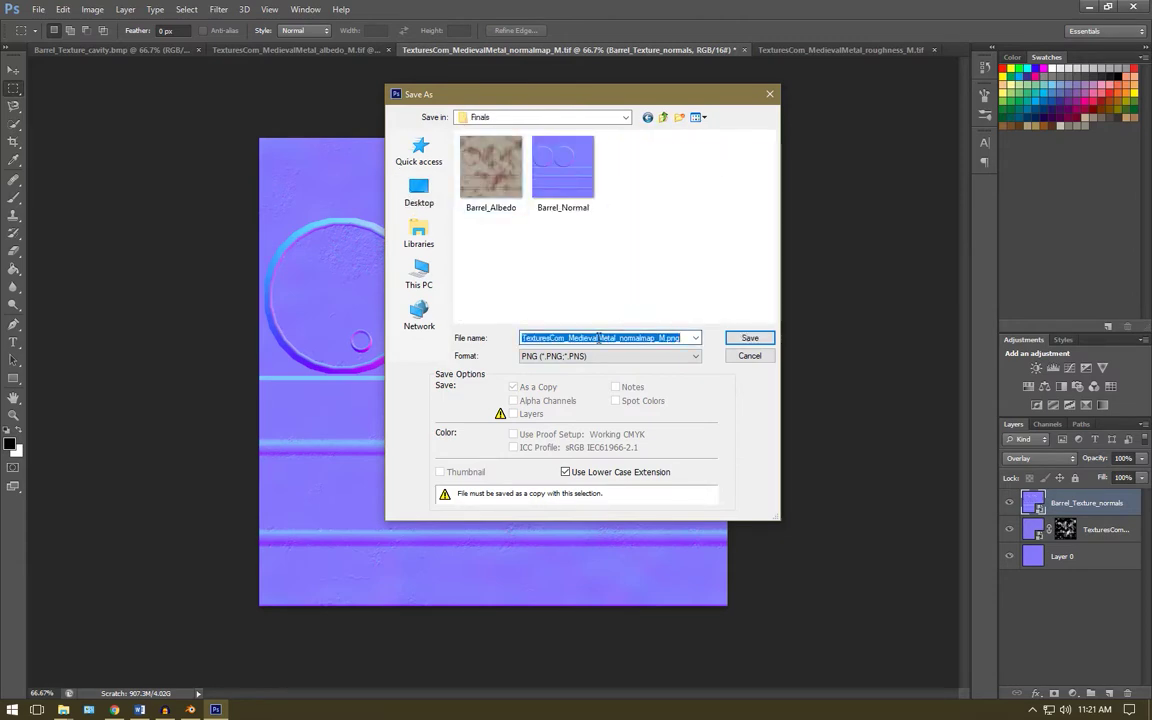
type("Bar")
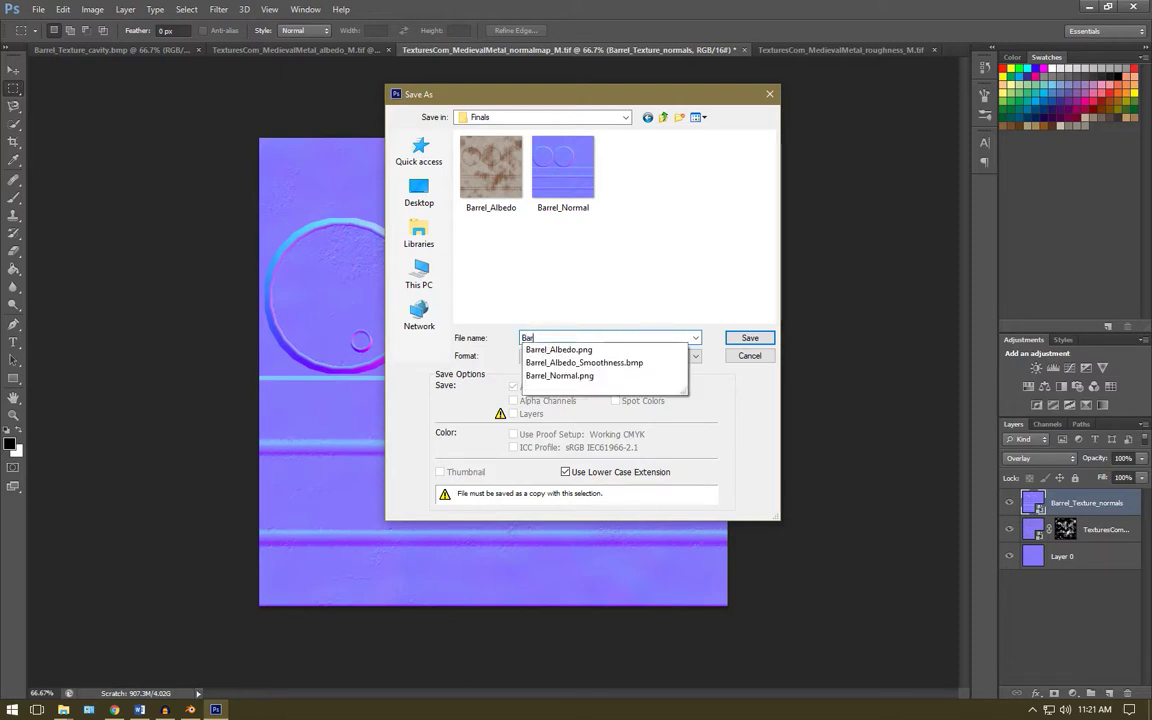
type("rel_Normal")
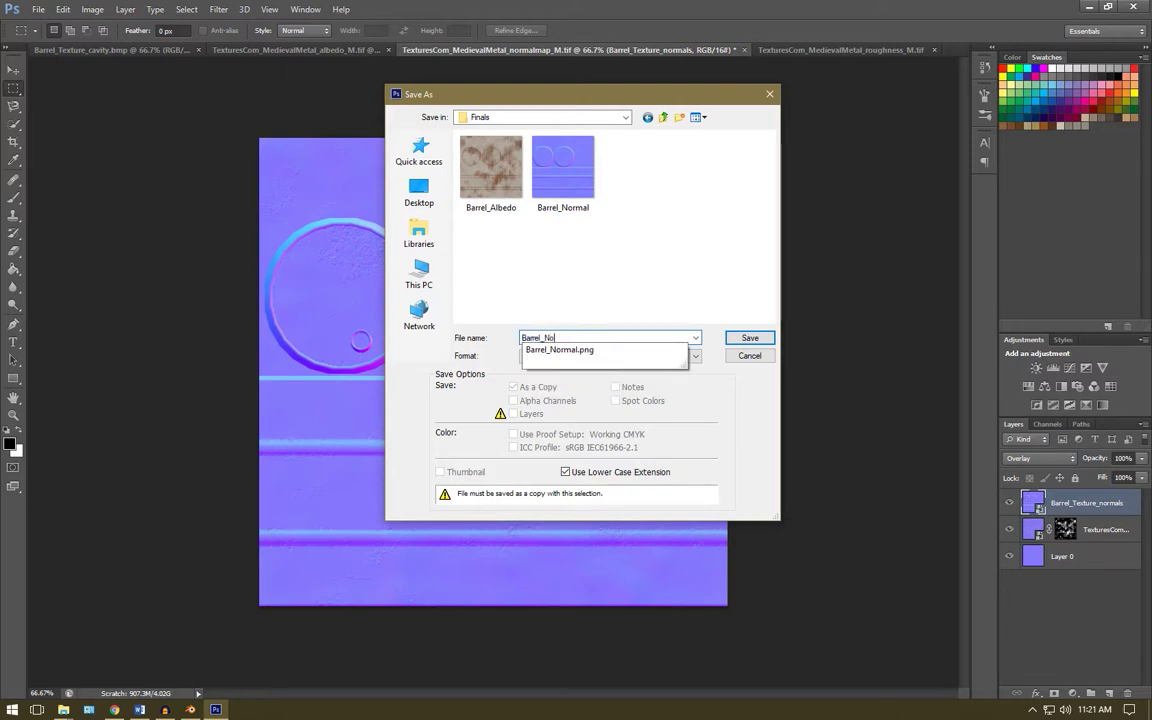
left_click(750, 338)
left_click(554, 272)
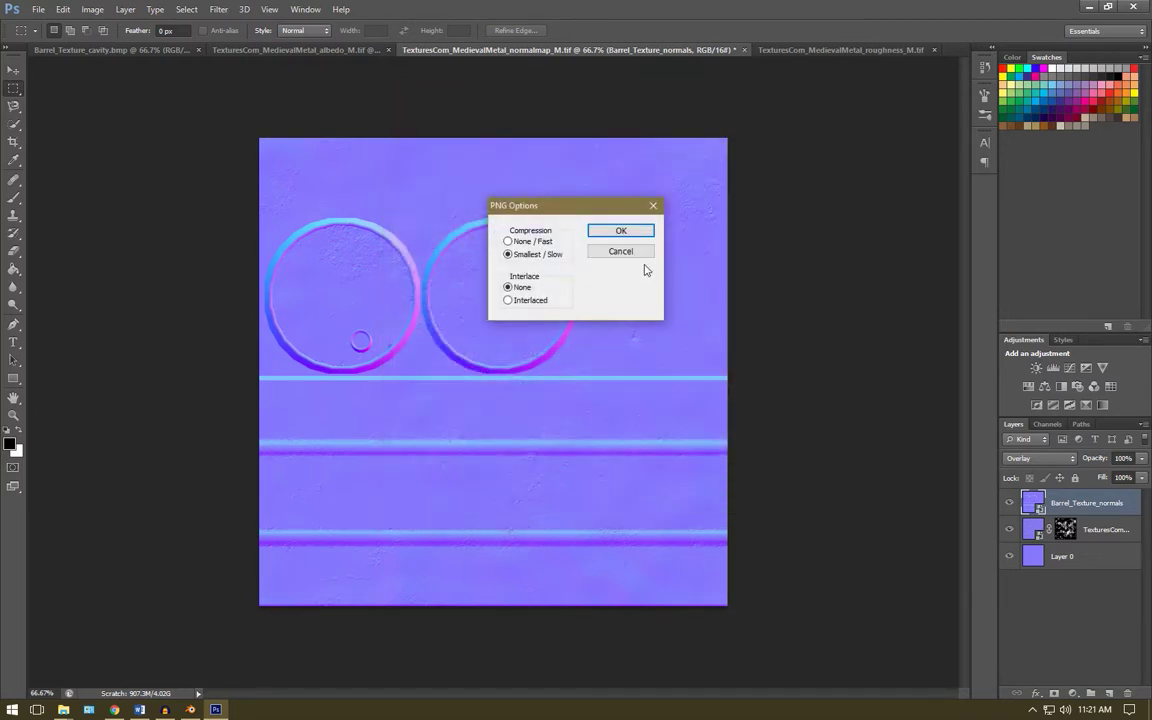
left_click(621, 231)
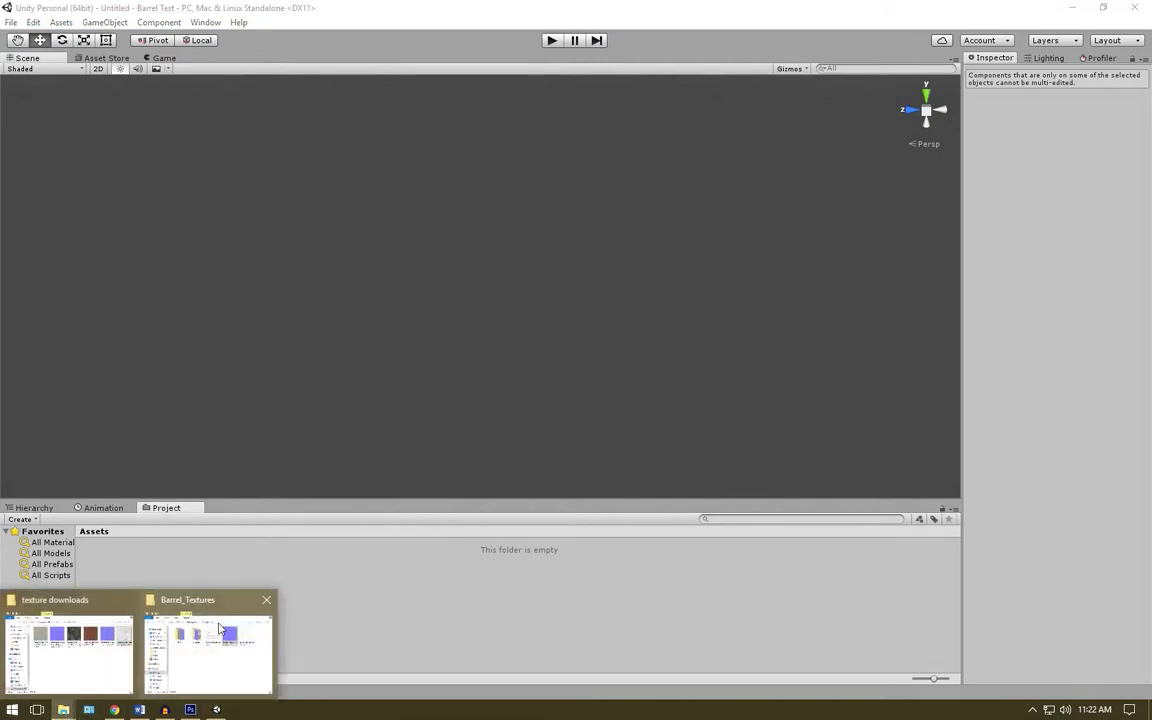
Move the Explorer window over the Scene view, open Finals, and select Barrel_Albedo_Smoothness
left_click(205, 640)
left_click_drag(950, 190, 712, 114)
double_click(543, 204)
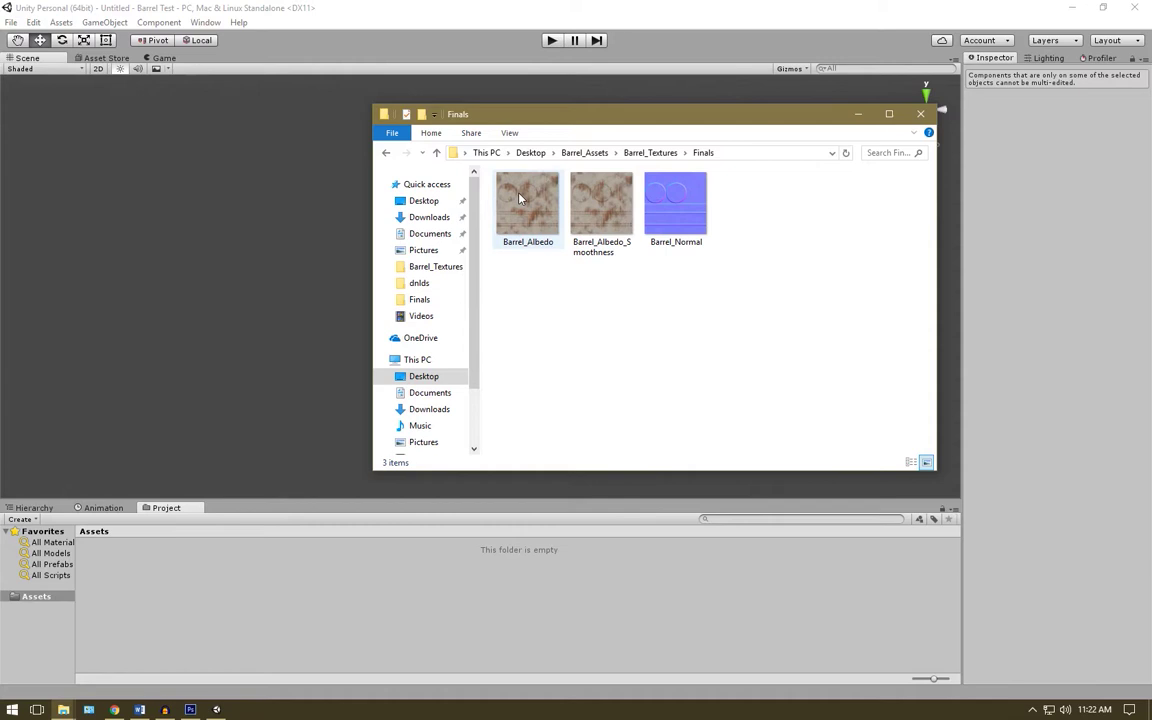
left_click(595, 207)
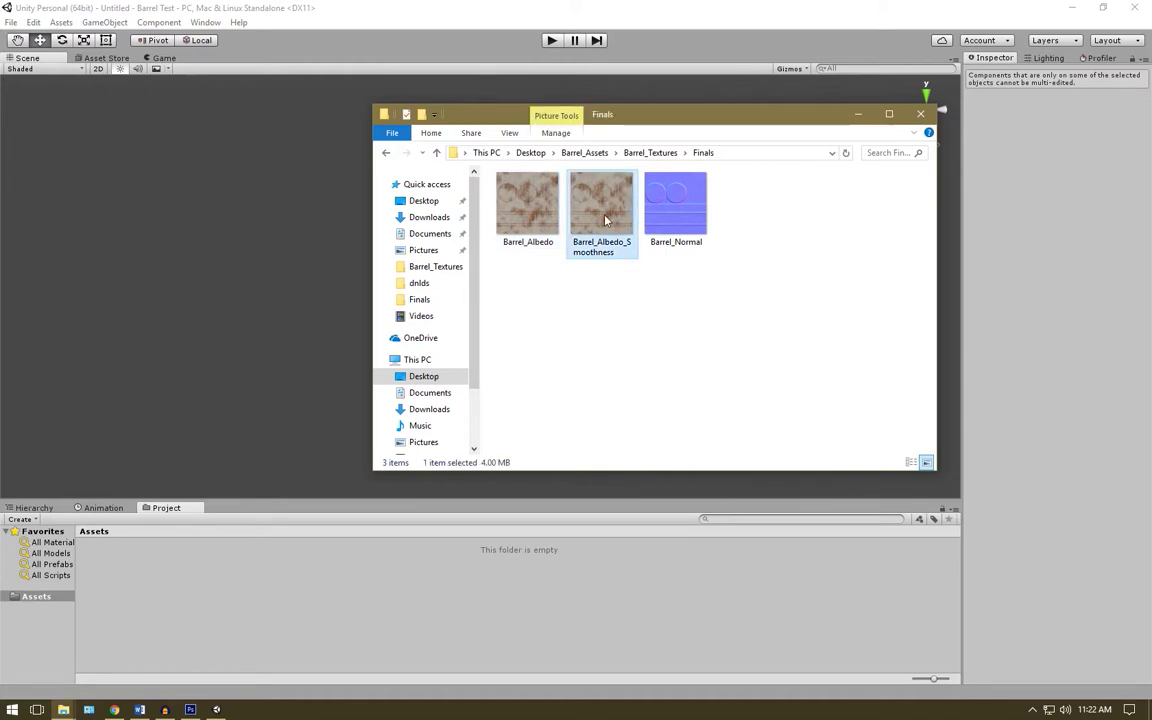
Import the albedo and Barrel_Normal textures plus the Barrel_Lowpoly model into Unity's Assets
left_click(677, 201, "ctrl")
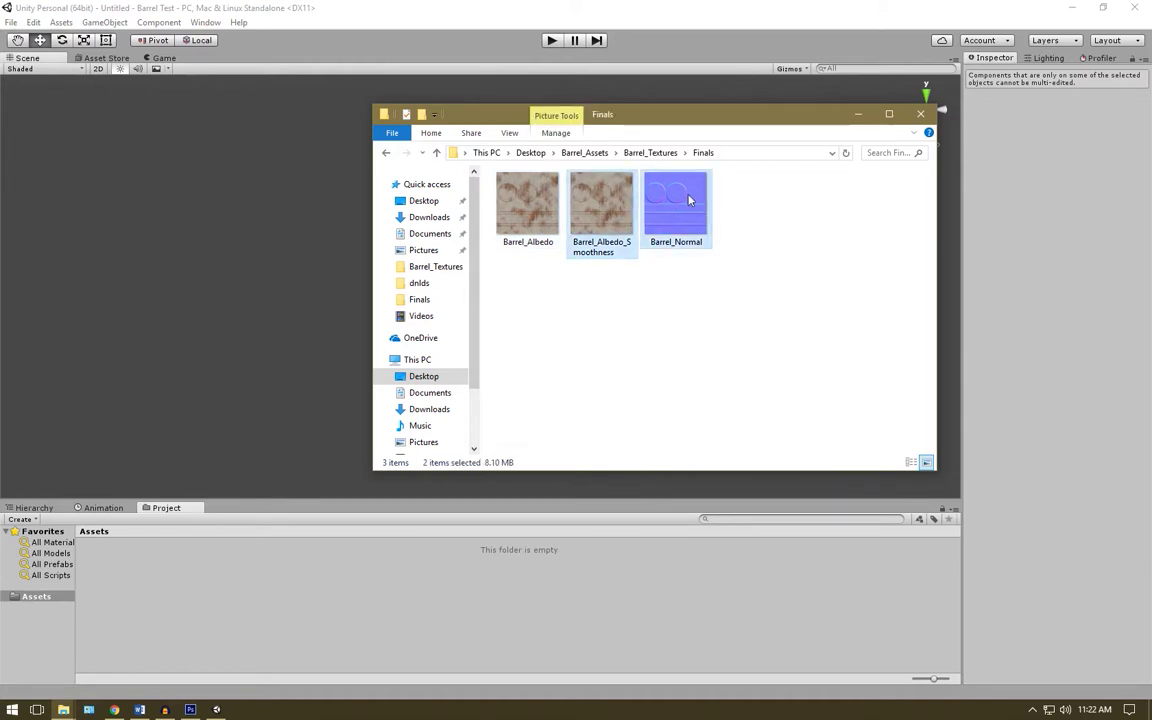
left_click_drag(548, 587, 451, 581)
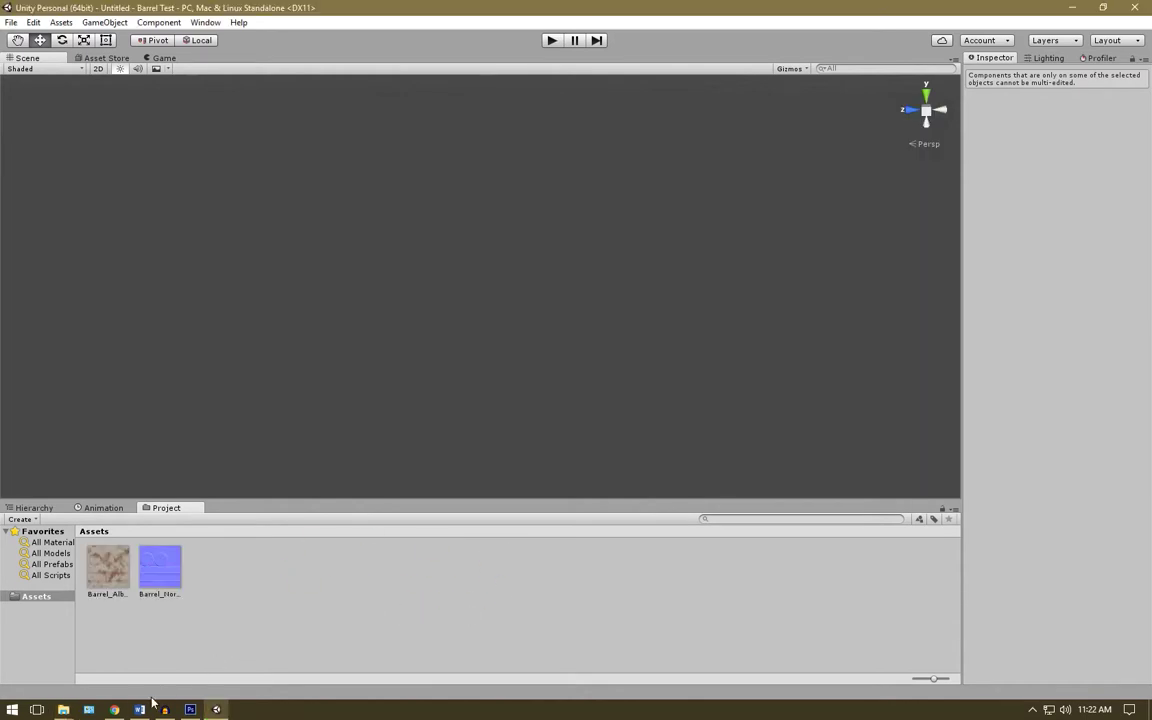
mouse_move(63, 709)
left_click(215, 633)
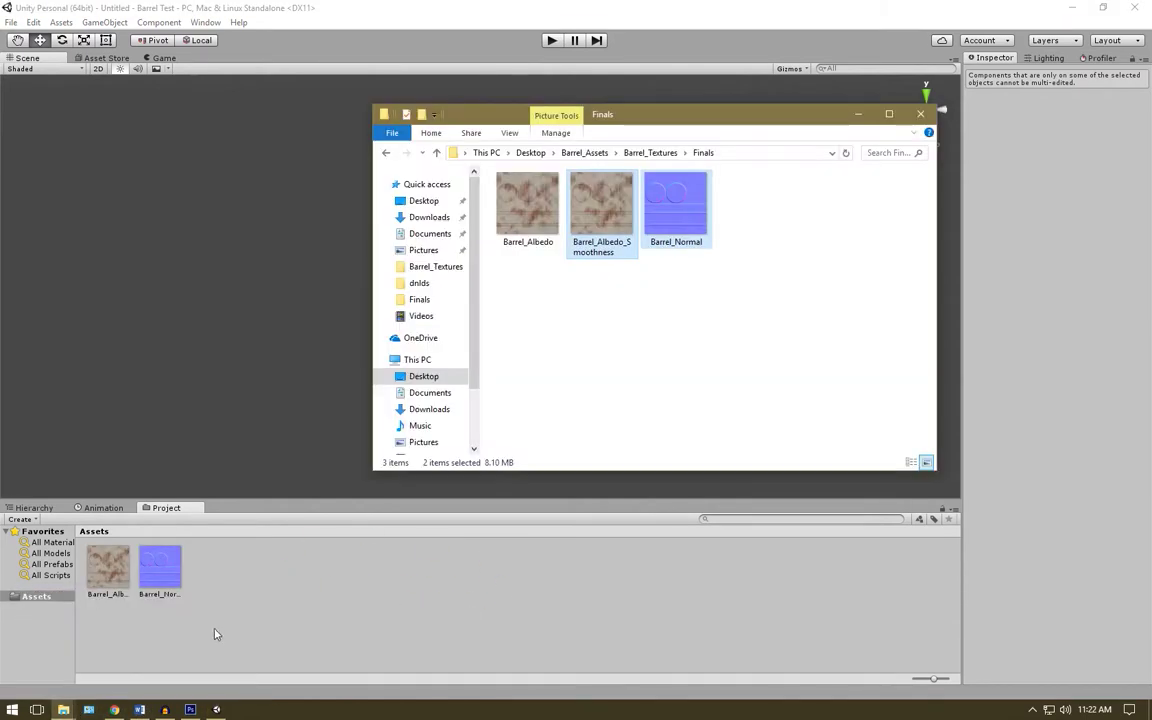
left_click(584, 153)
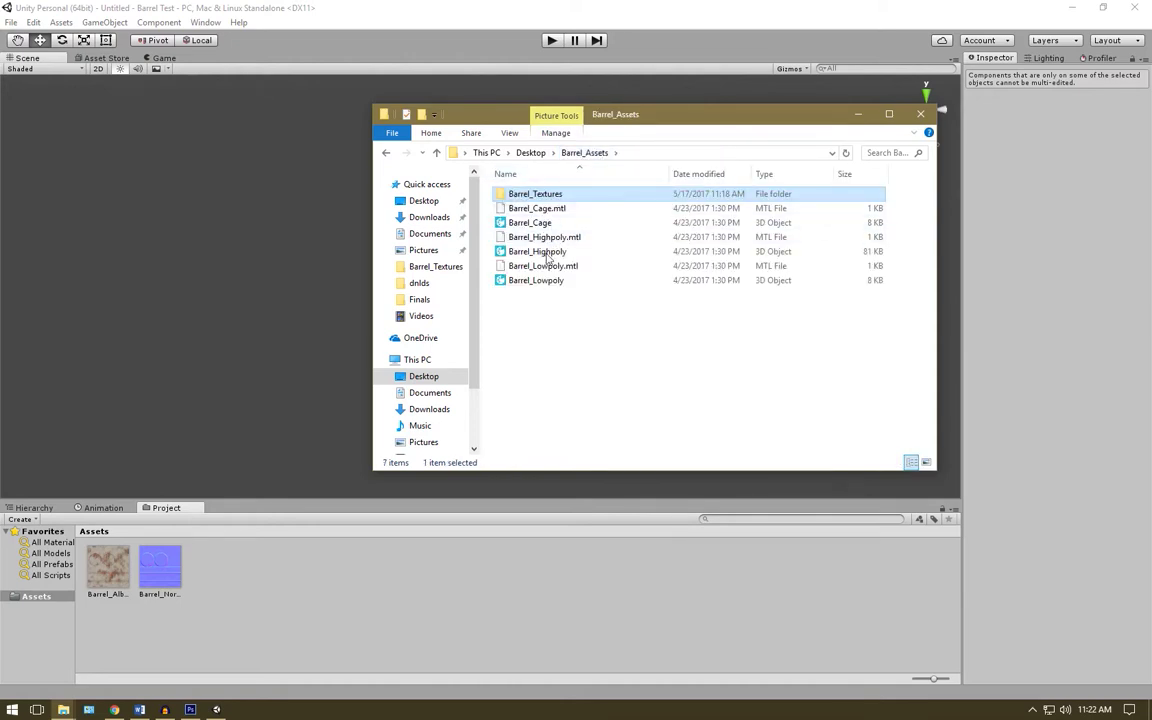
left_click_drag(548, 280, 278, 597)
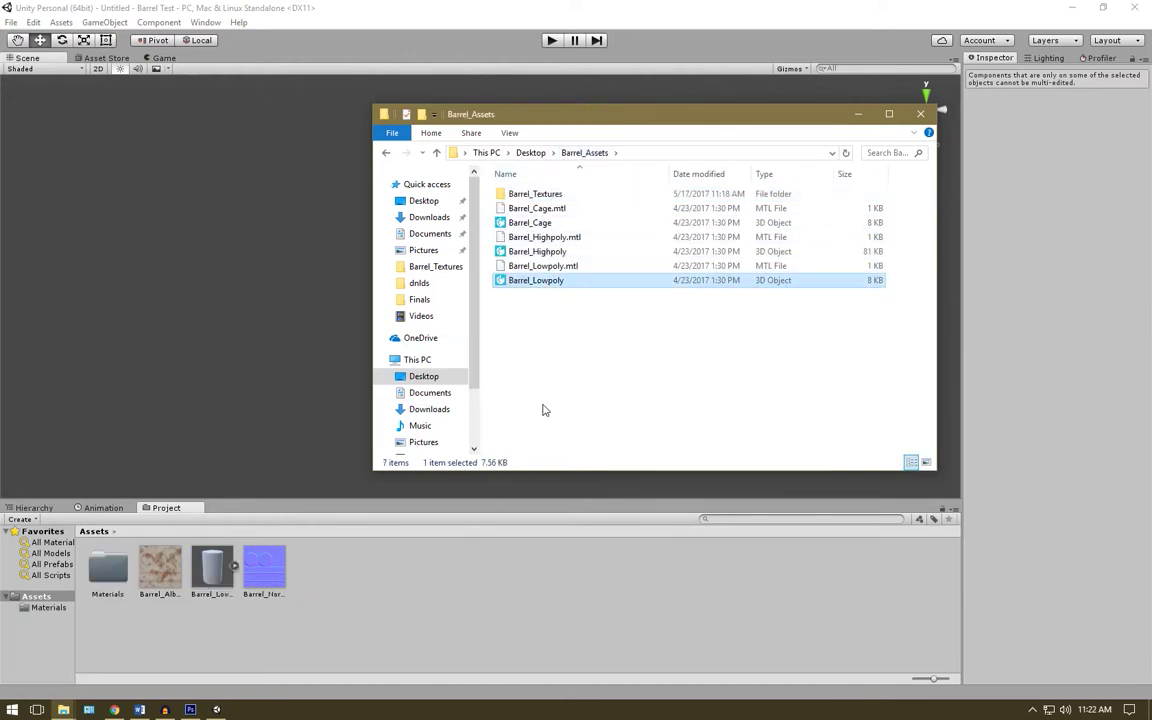
left_click(858, 113)
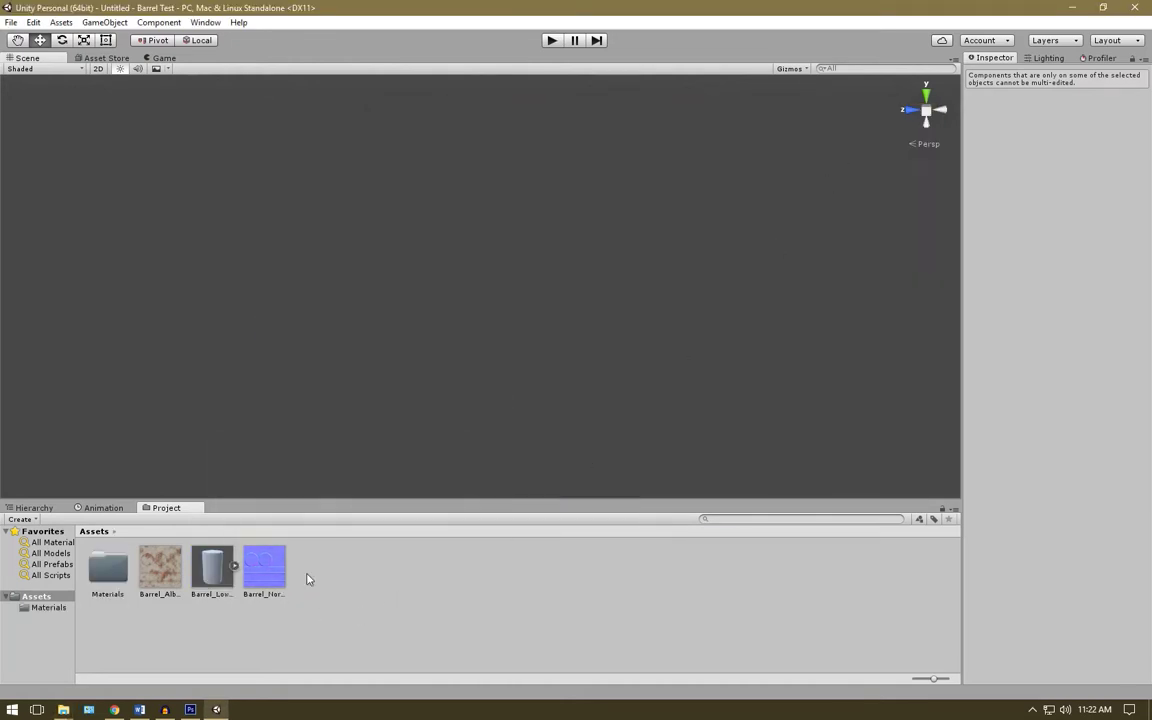
Import Barrel_Texture_occlusion from the Barrel_Textures folder into the project assets
left_click(63, 709)
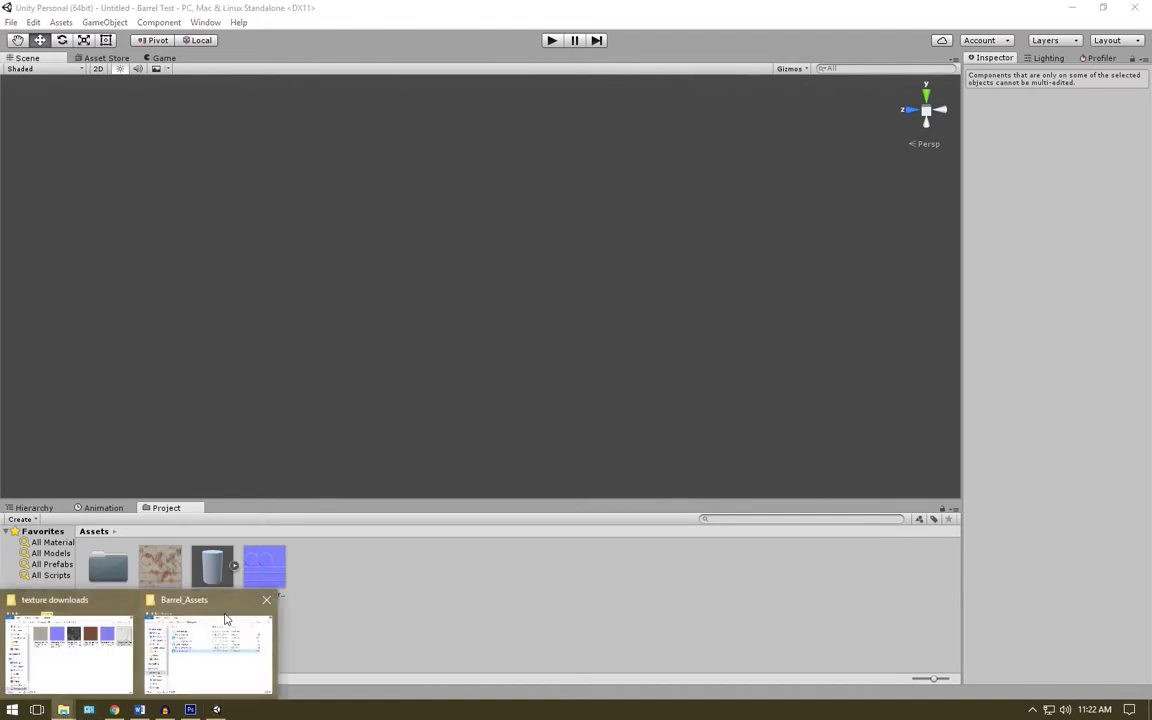
left_click(150, 645)
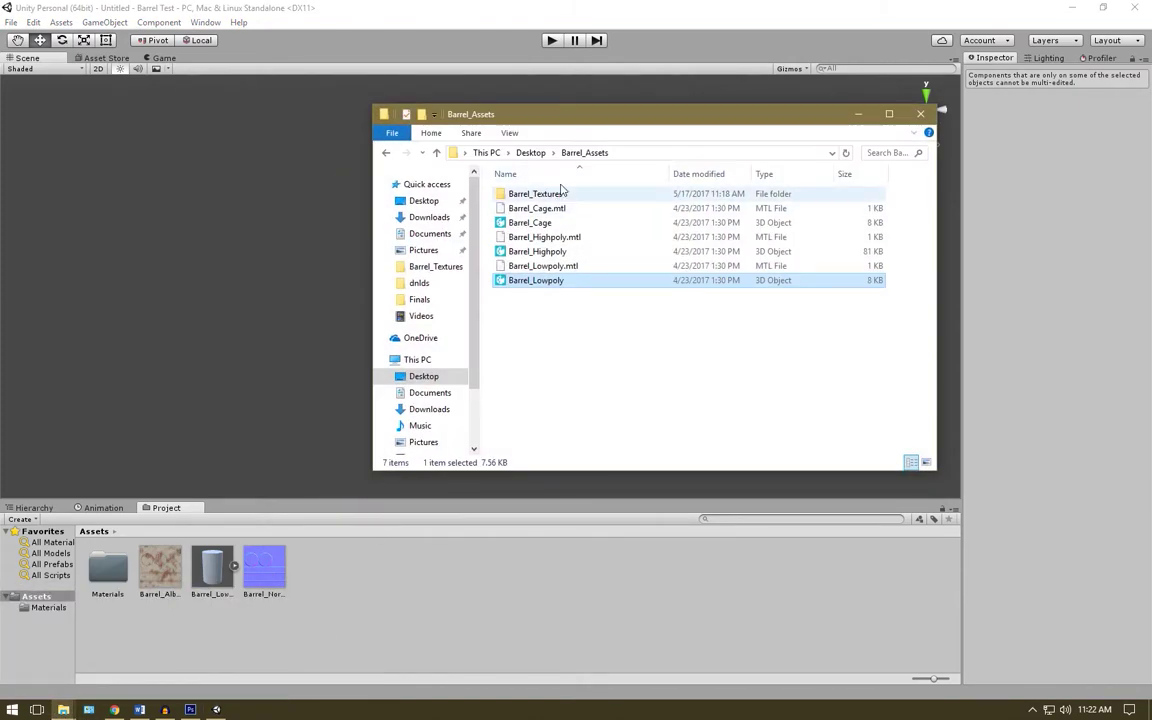
double_click(524, 202)
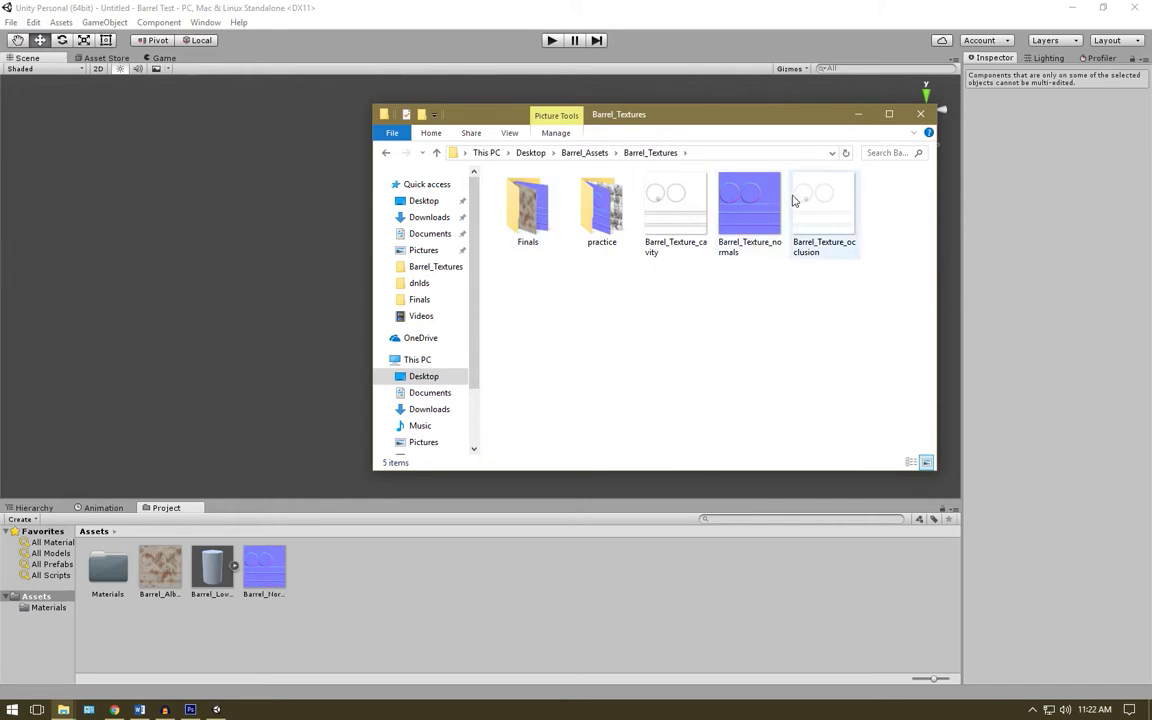
left_click_drag(800, 205, 479, 591)
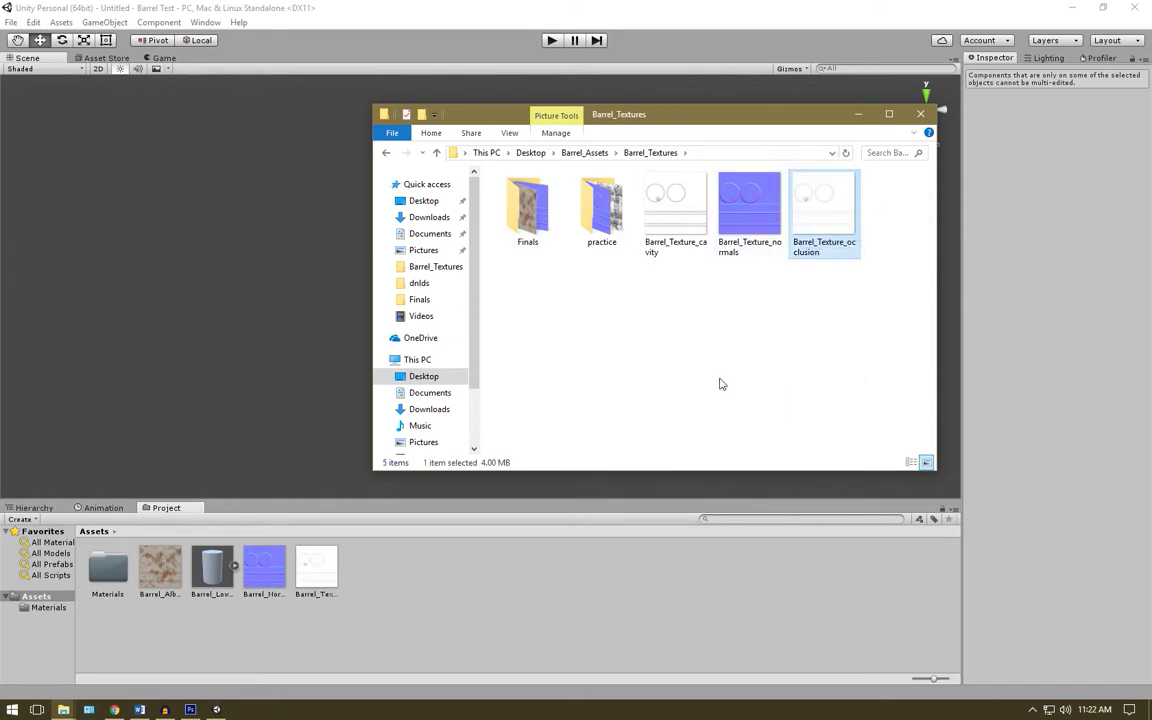
left_click(856, 115)
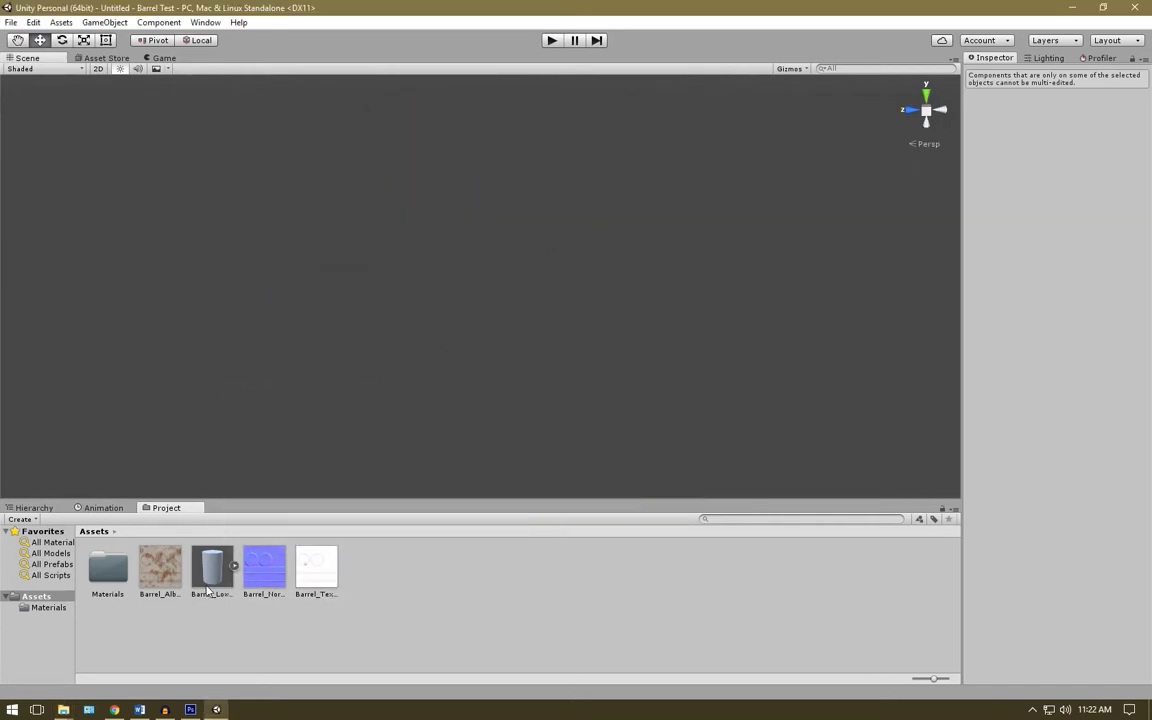
Place the Barrel_Lowpoly model in the scene, then select and frame its mesh
left_click_drag(208, 592, 545, 340)
key("q")
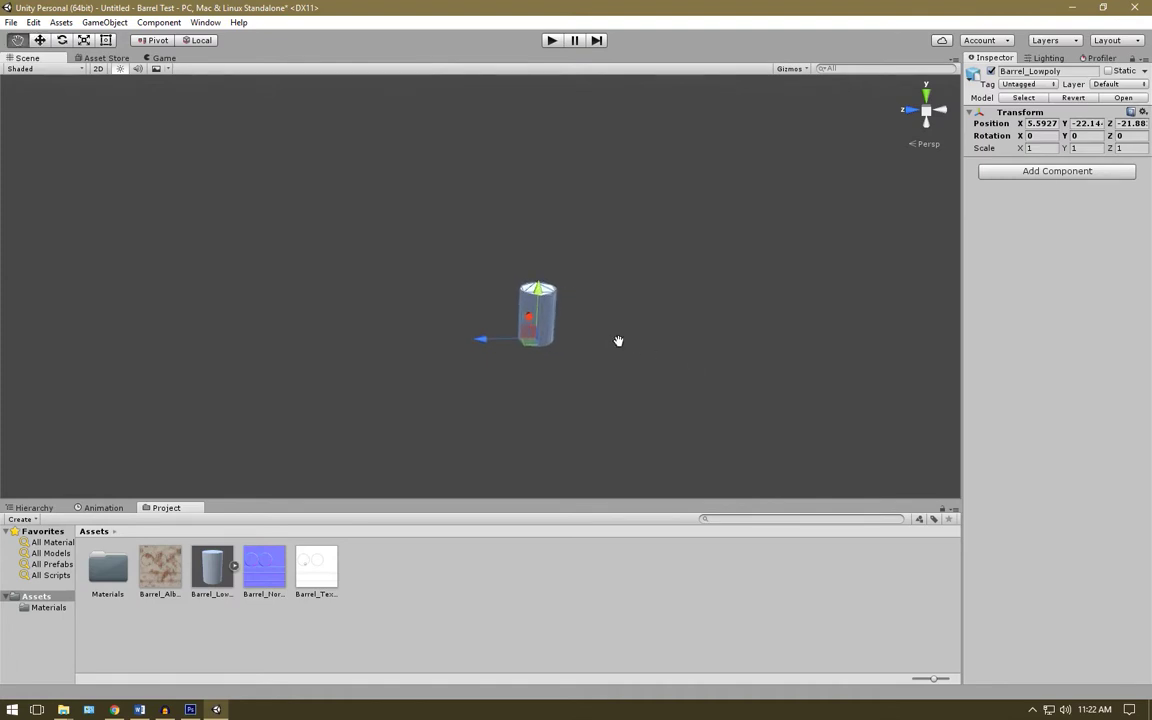
key("w")
left_click(537, 318)
key("f")
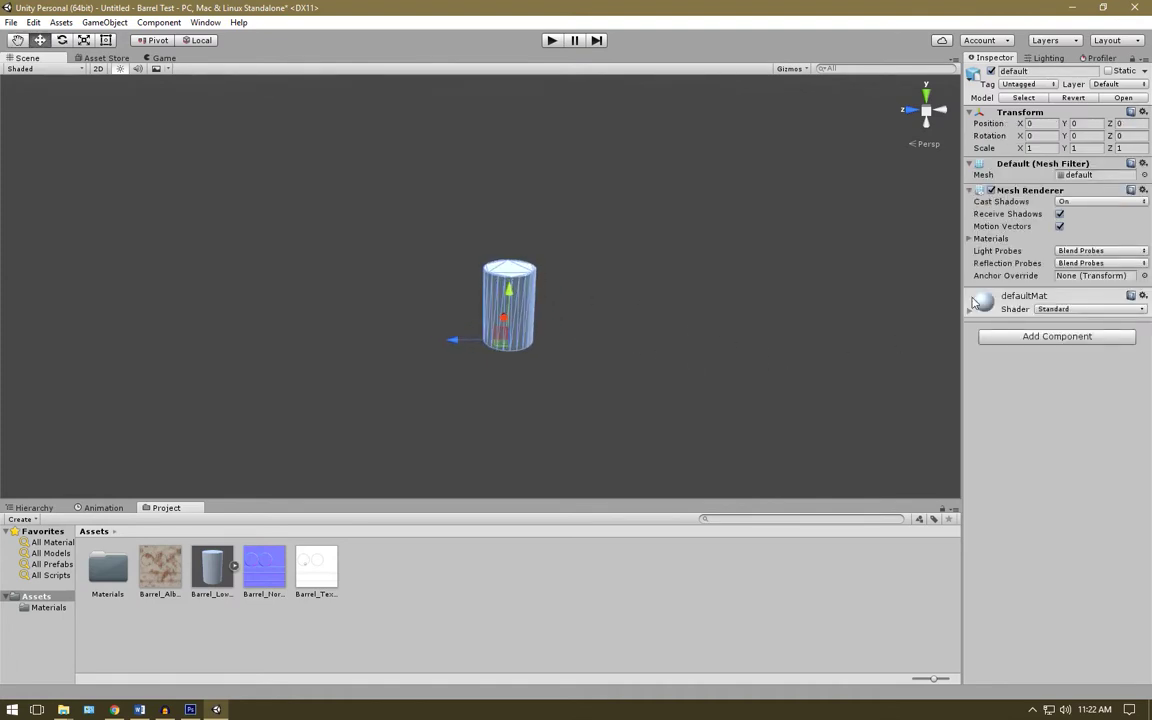
Set Barrel_Albedo as the material's Albedo, with smoothness 1 taken from Albedo Alpha
left_click(969, 313)
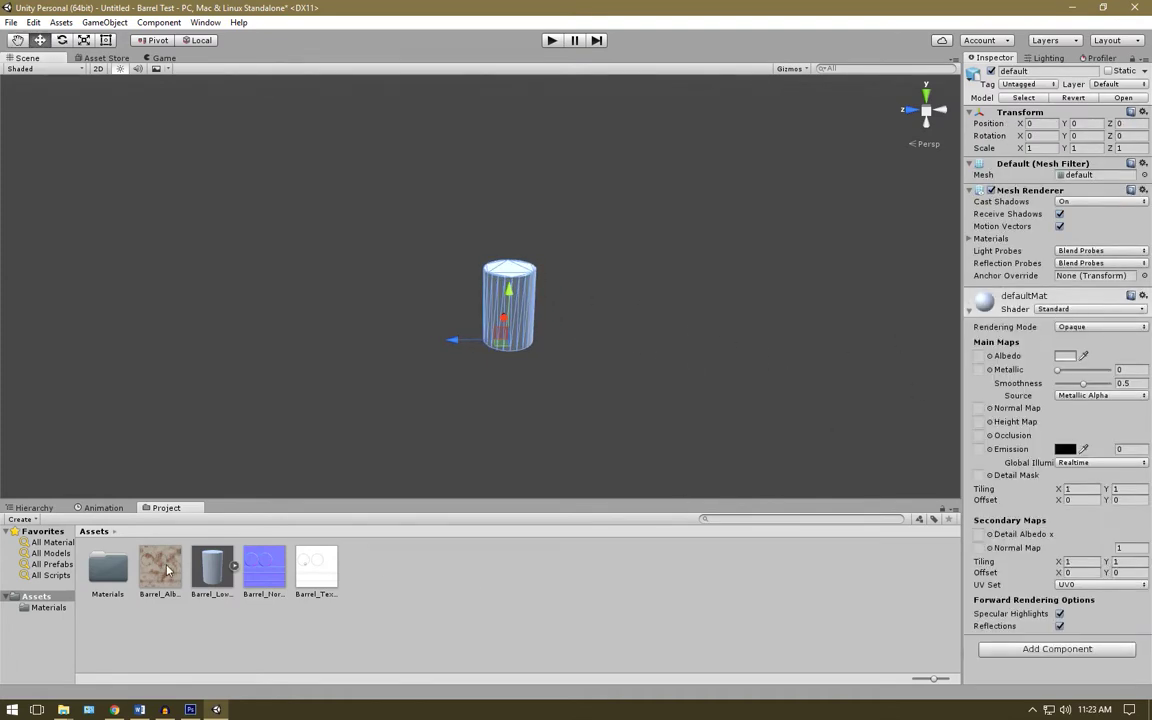
left_click_drag(167, 570, 980, 356)
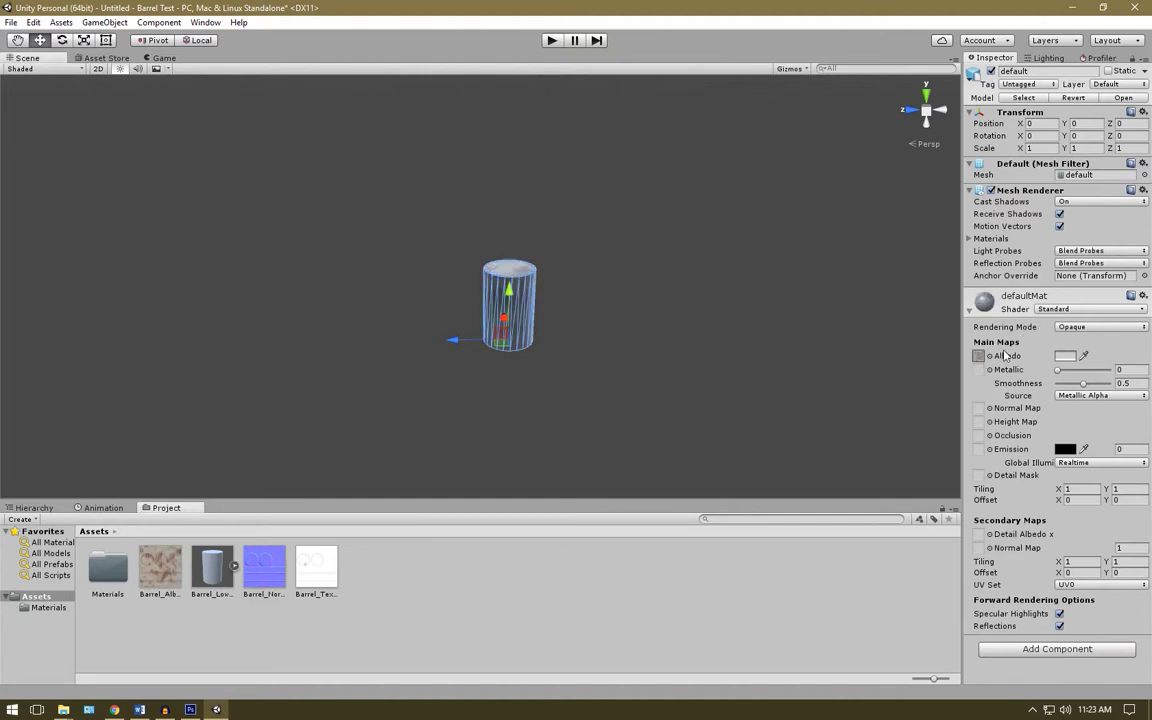
left_click(1080, 397)
left_click(1082, 424)
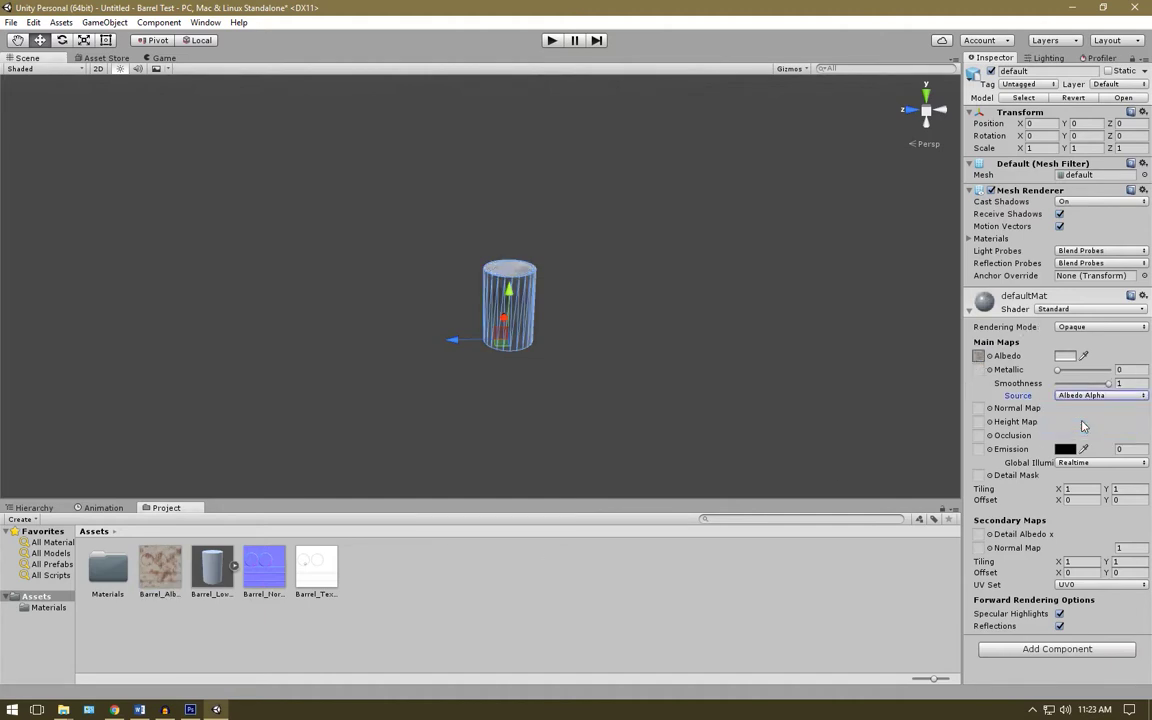
scroll(752, 393, "up", 5)
left_click_drag(720, 386, 659, 442)
scroll(659, 442, "up", 2)
Apply Barrel_Normal as the material's normal map, fixing its texture type
left_click_drag(284, 575, 1051, 421)
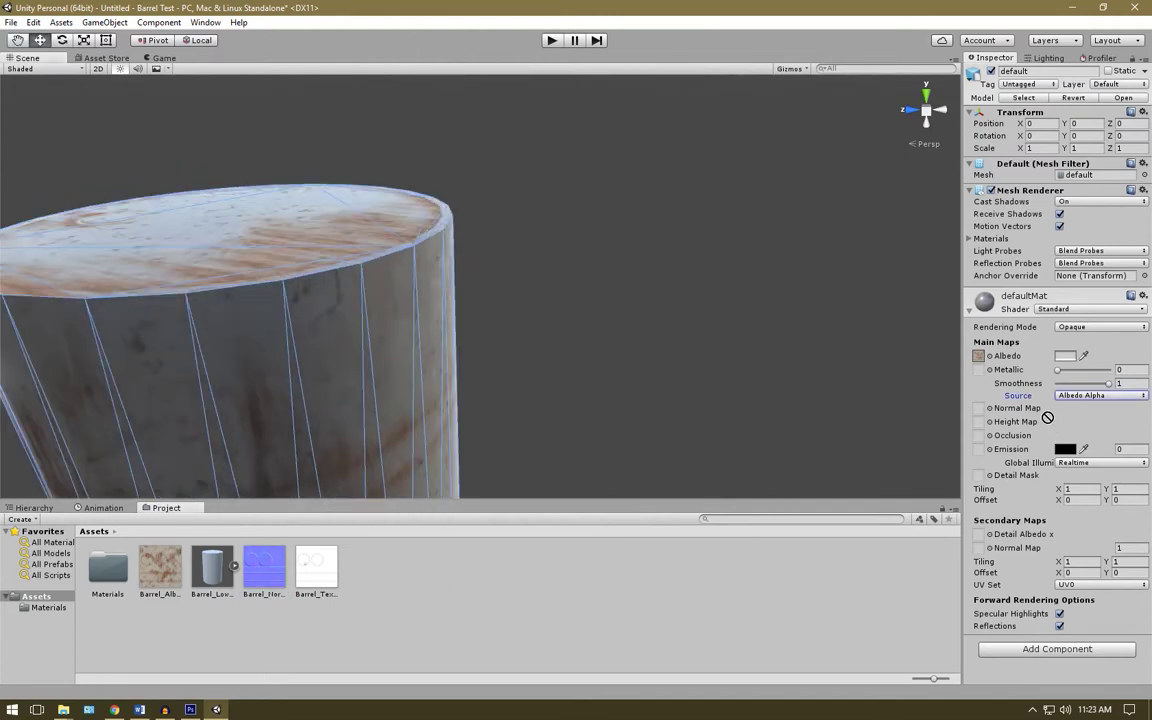
left_click_drag(977, 410, 978, 409)
left_click(1115, 437)
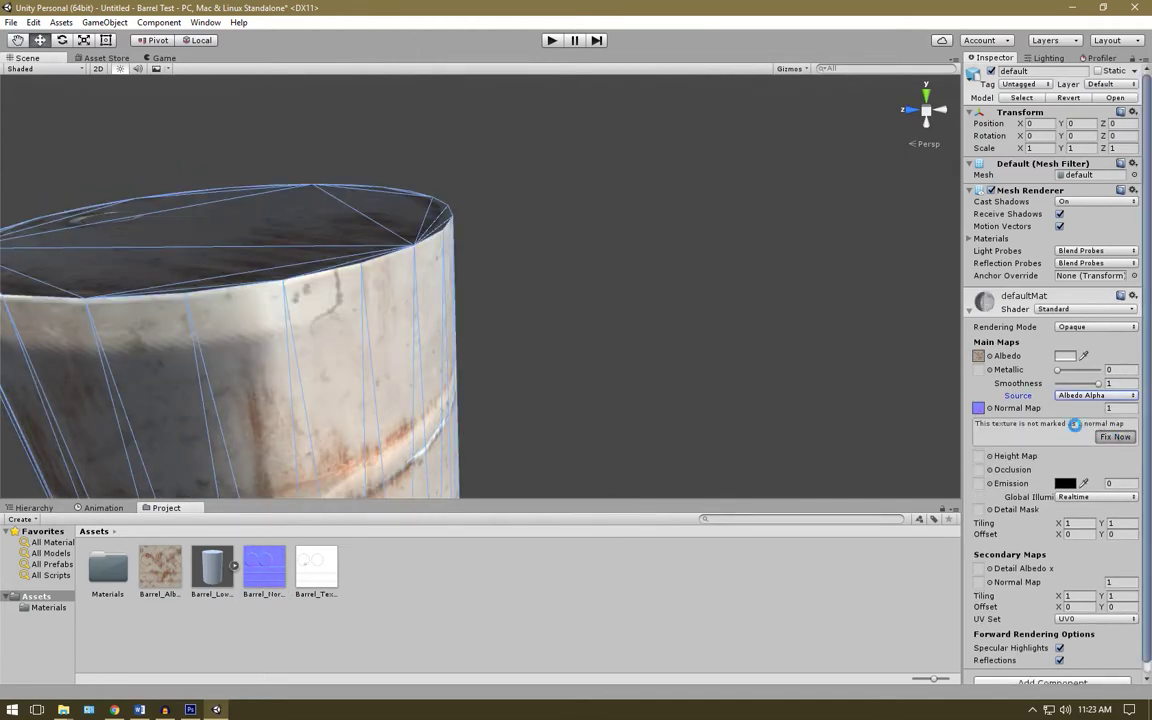
left_click_drag(520, 300, 582, 387)
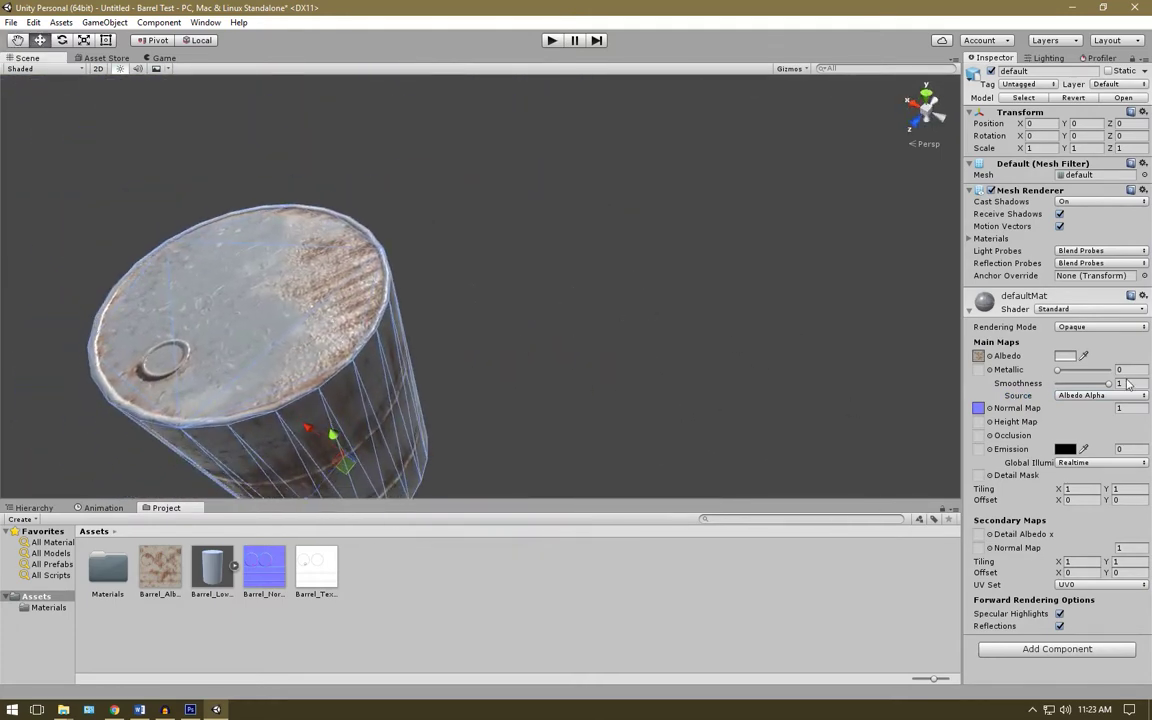
Set the material's Metallic value to 0.6
left_click_drag(1062, 375, 1108, 370)
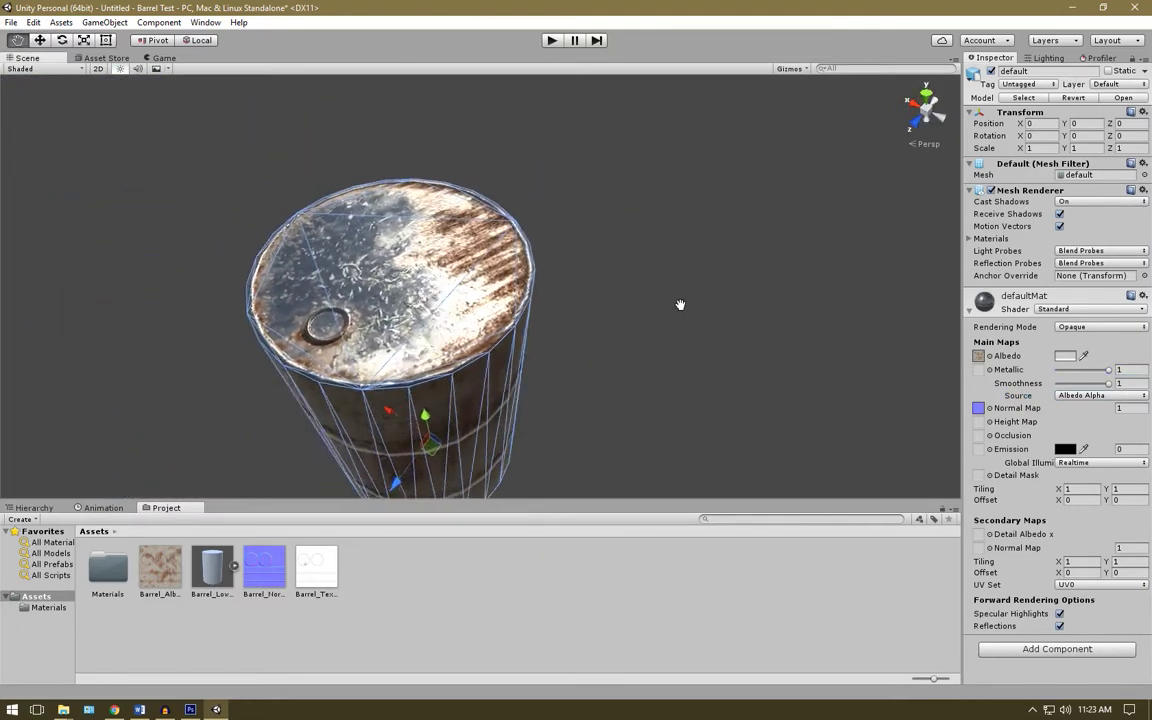
scroll(789, 363, "up", 5)
left_click_drag(1108, 372, 1088, 370)
scroll(726, 292, "down", 5)
scroll(819, 358, "up", 2)
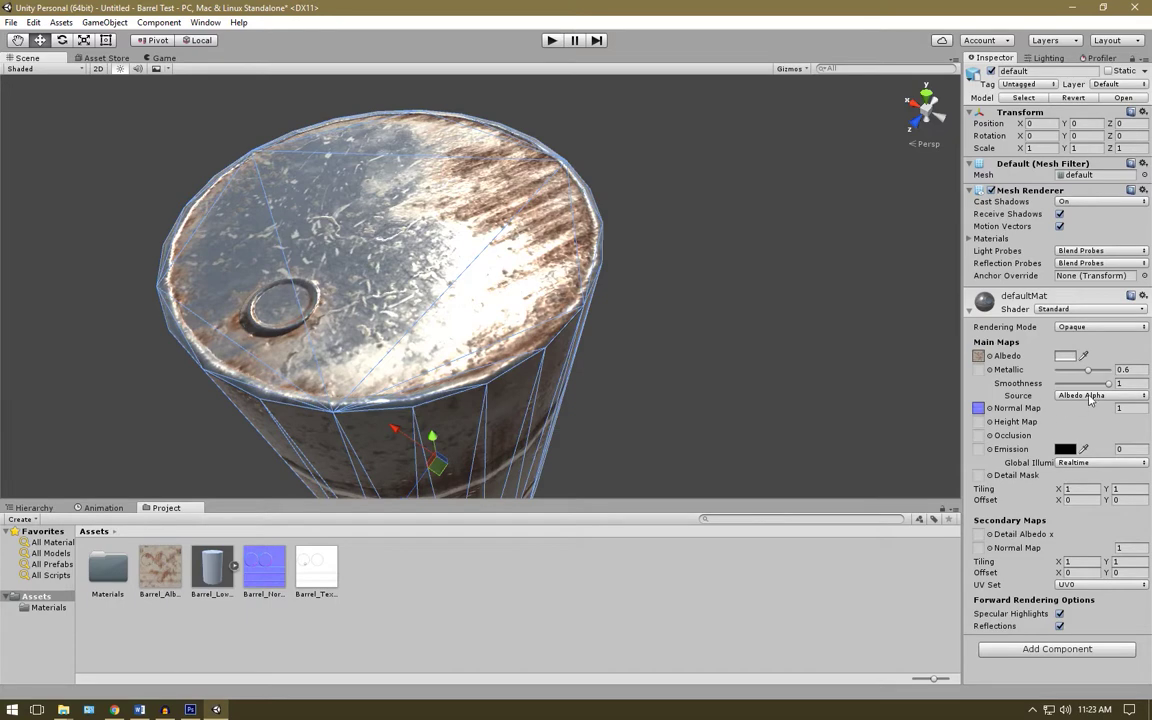
left_click(1090, 397)
Apply the occlusion texture to the material's Occlusion slot and deselect the barrel
left_click_drag(323, 577, 986, 438)
left_click_drag(563, 320, 537, 265)
left_click(772, 383)
Orbit and zoom around the textured barrel to inspect the lid and sides
scroll(558, 327, "down", 3)
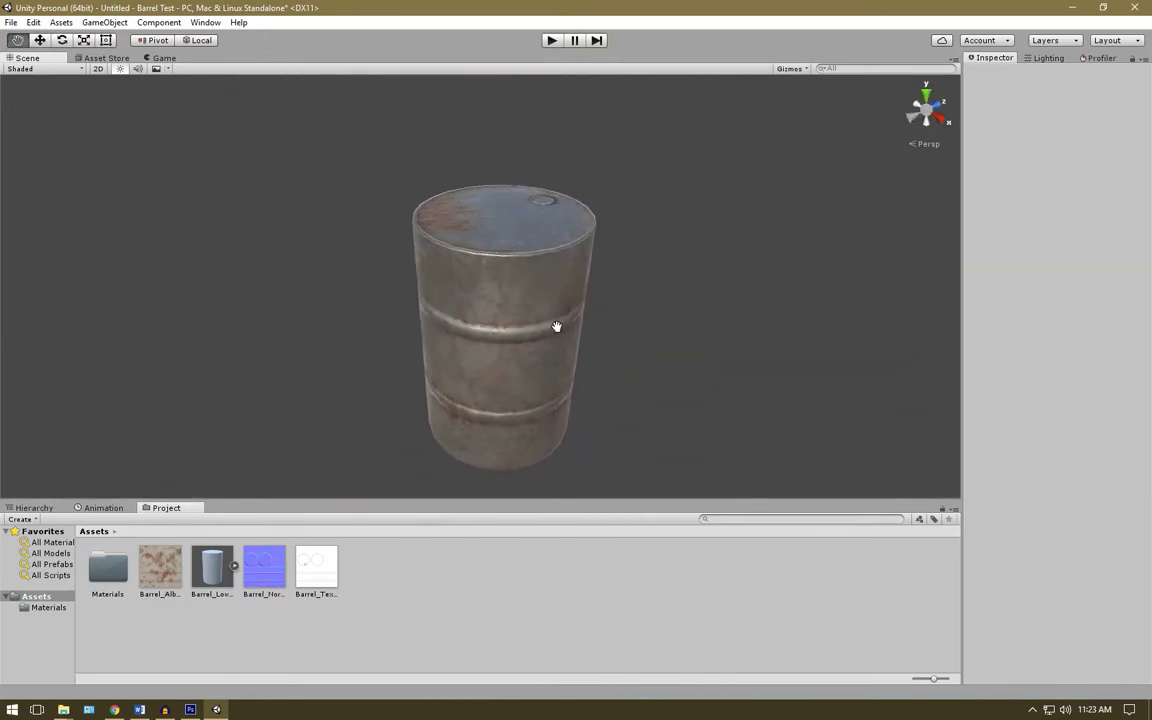
scroll(543, 362, "up", 5)
scroll(542, 361, "up", 5)
scroll(566, 393, "down", 5)
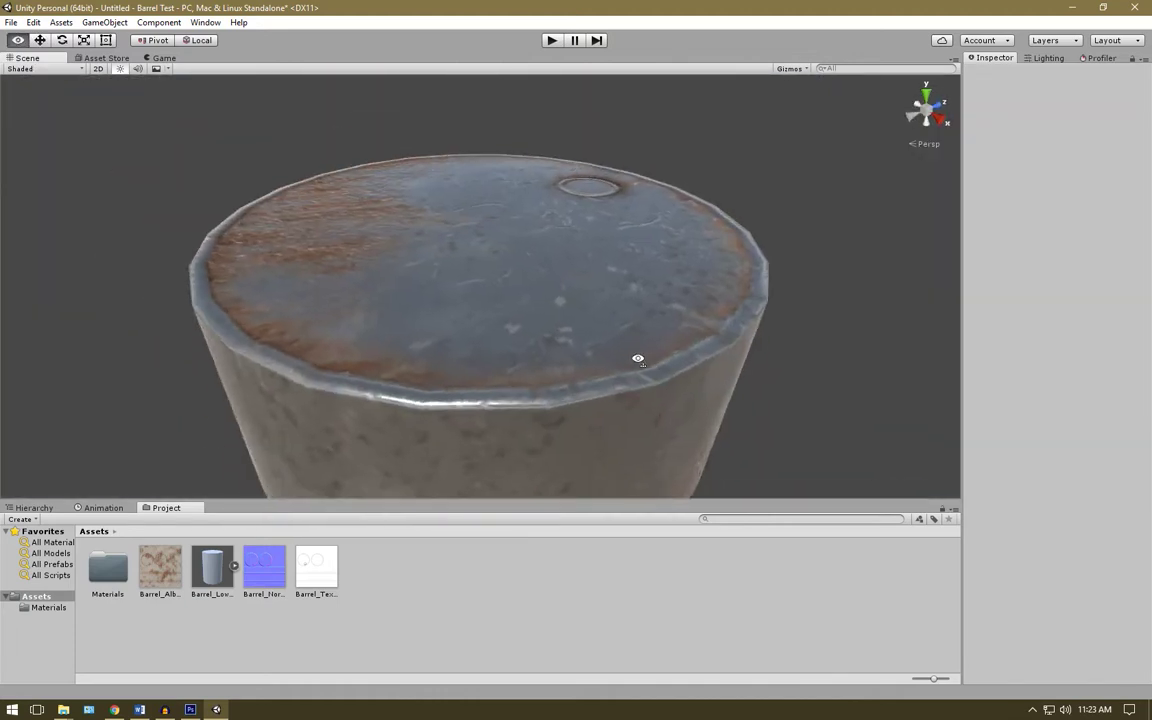
scroll(633, 345, "up", 3)
left_click_drag(665, 420, 615, 364)
left_click_drag(539, 327, 489, 206)
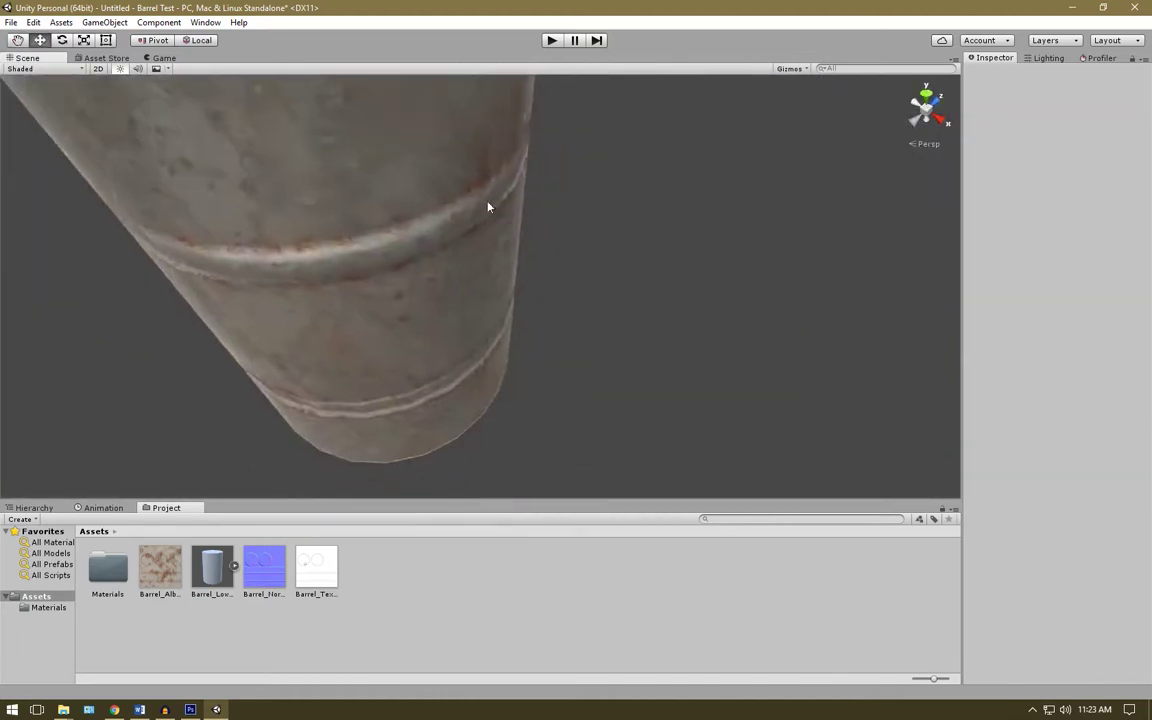
scroll(317, 280, "down", 3)
Select the point light (range 10, intensity 1) and return to Photoshop's normal map
left_click(317, 280)
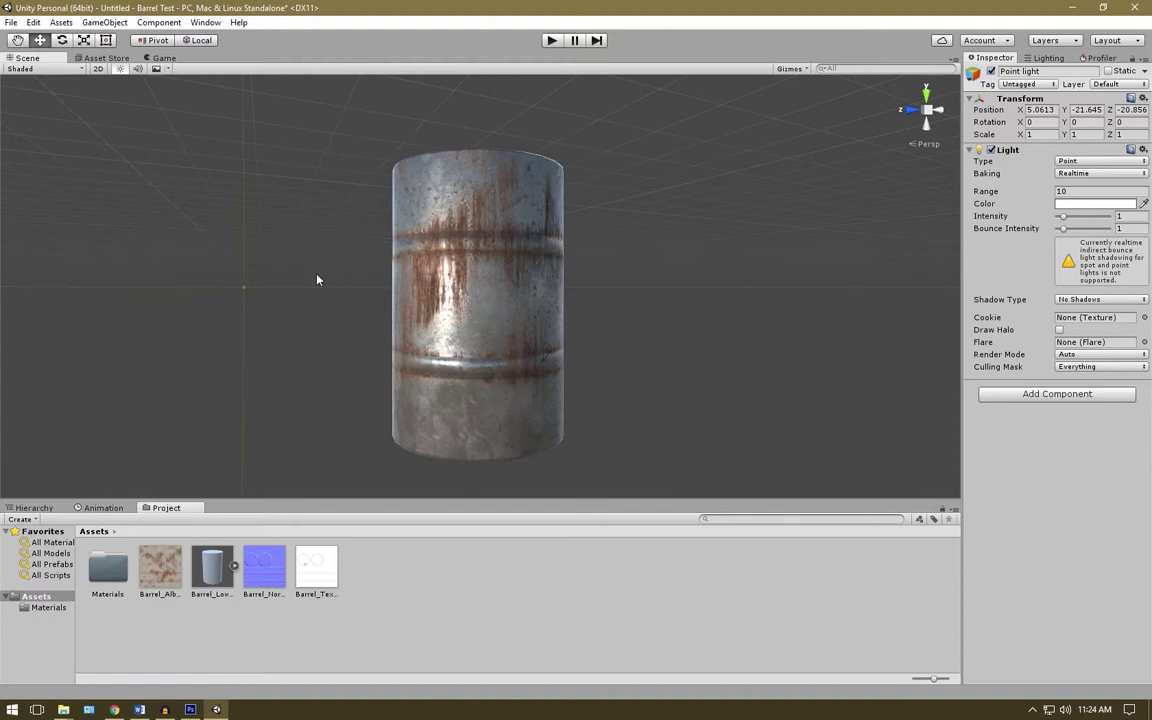
left_click_drag(481, 391, 479, 387)
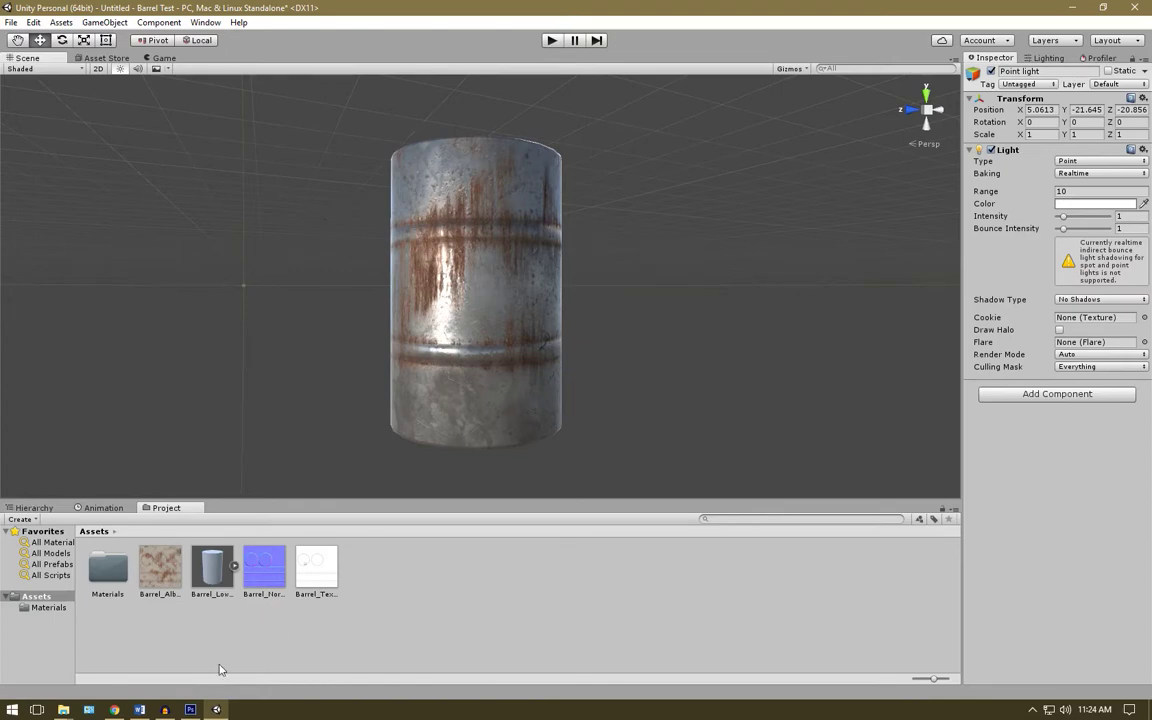
key("alt+Tab")
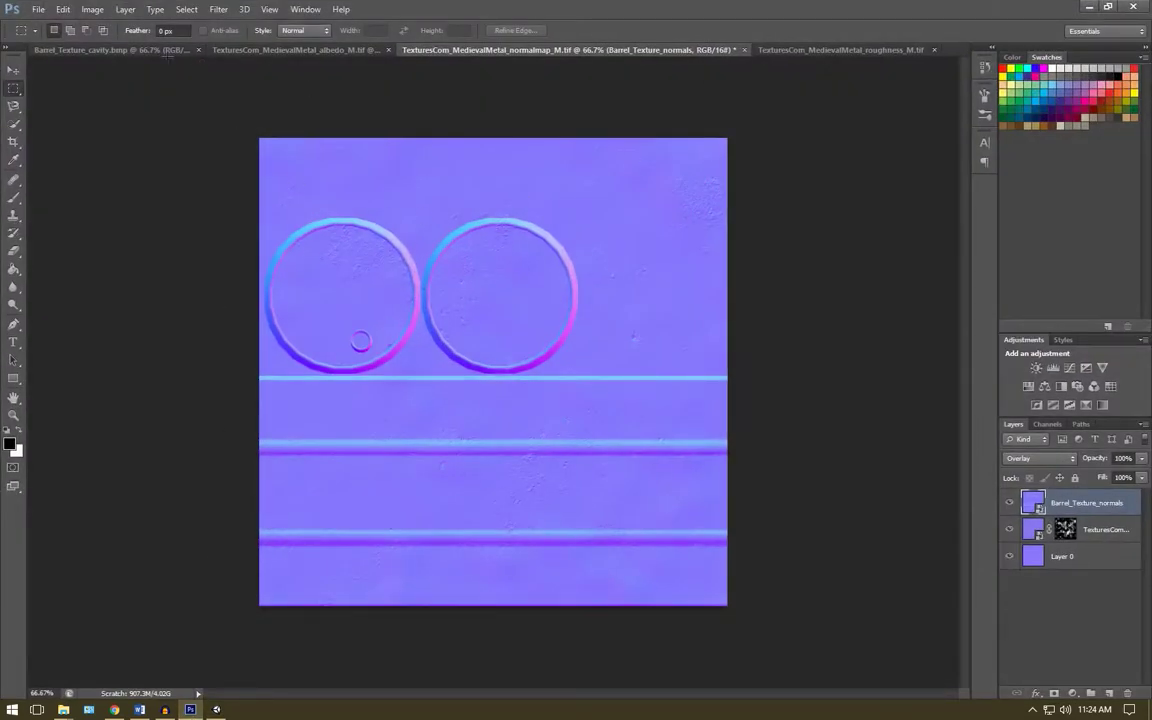
Review the cavity, normal-map and roughness documents in Photoshop, then return to Unity
left_click(165, 50)
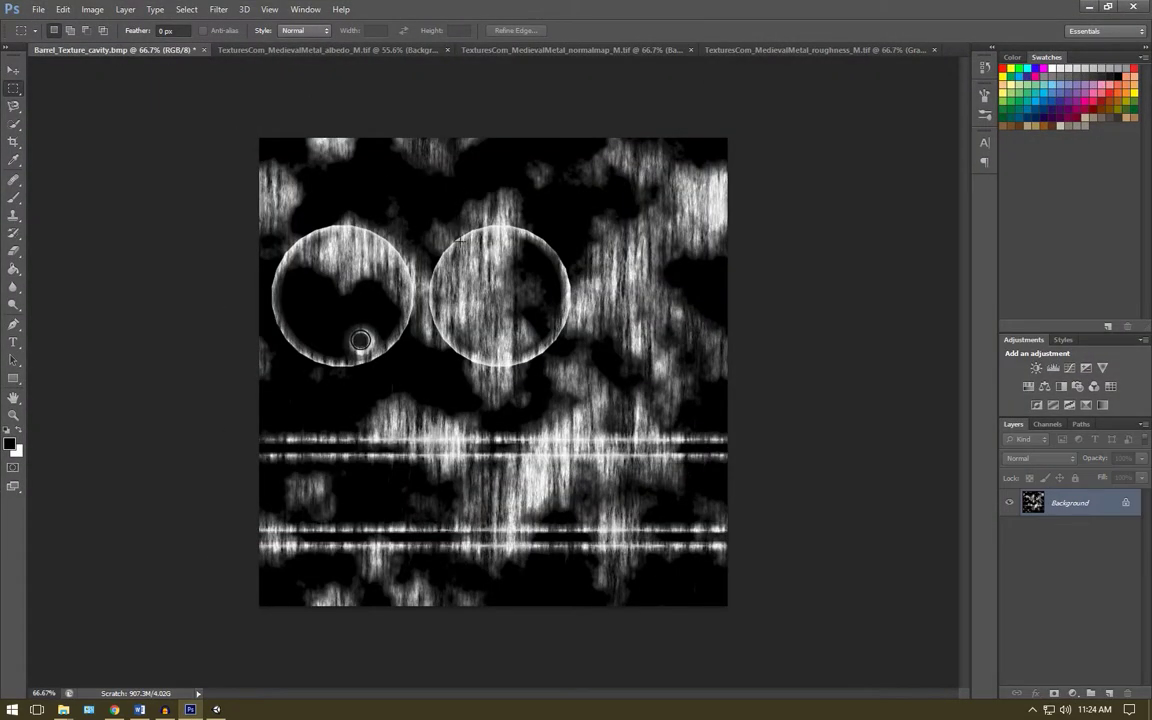
left_click(536, 49)
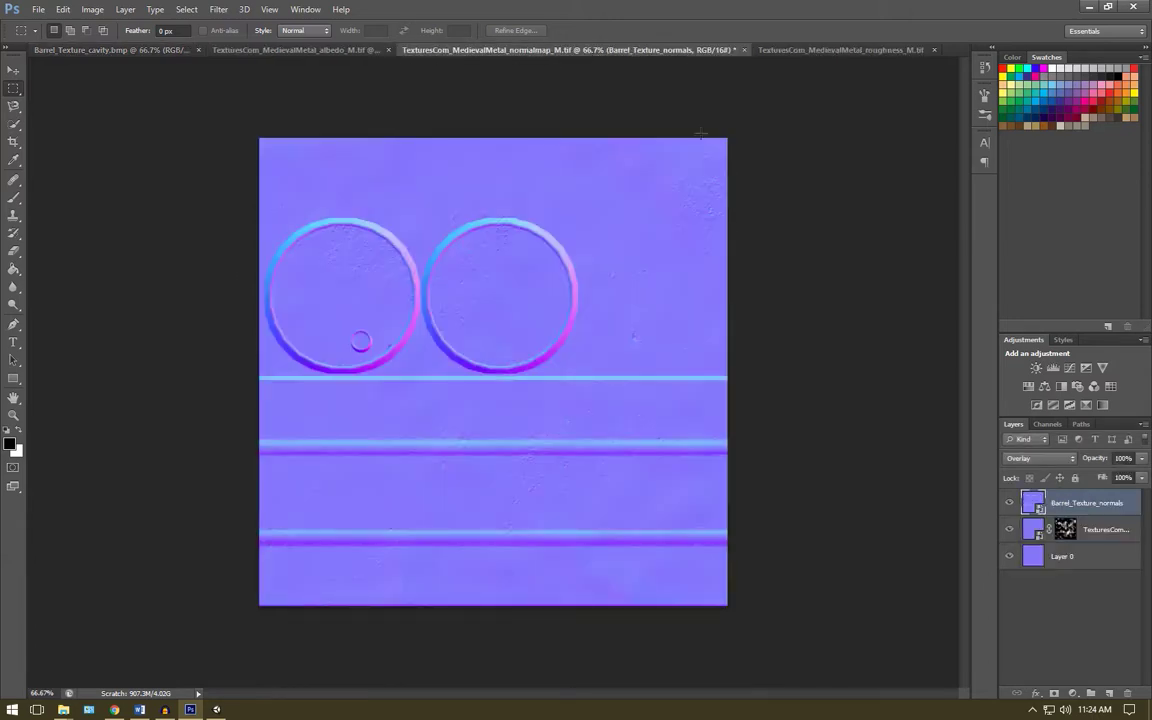
left_click(812, 49)
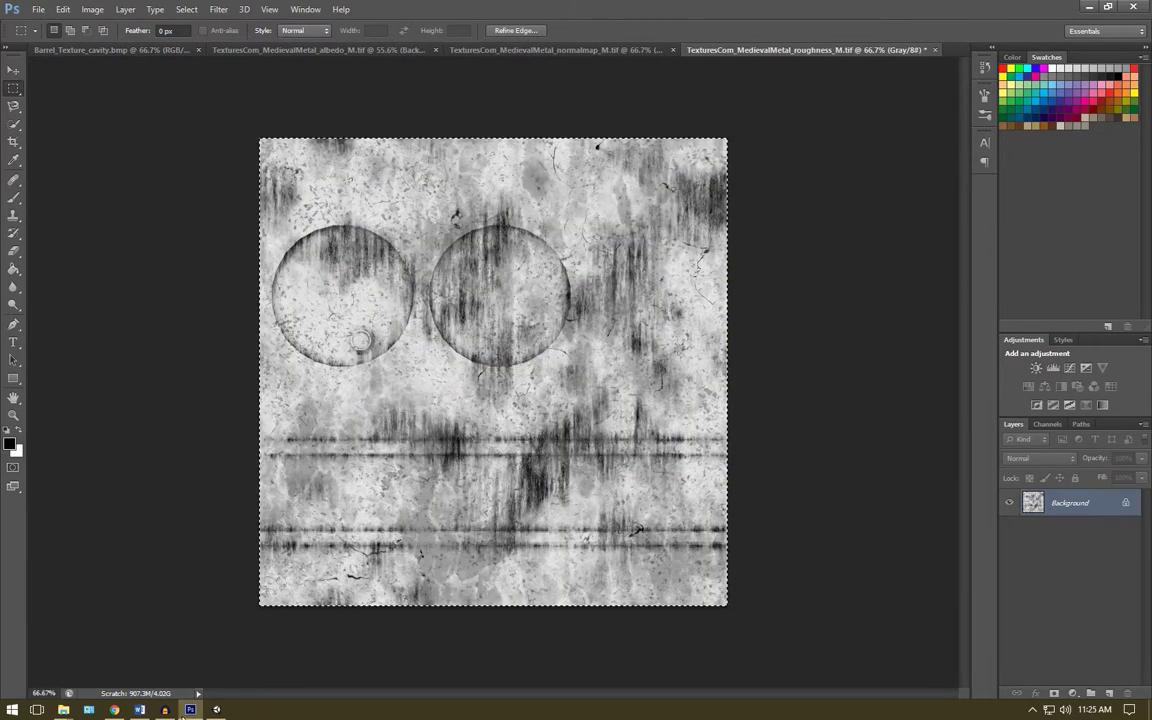
key("alt+Tab")
Add a Point Light (range 10, intensity 1) and position it beside the barrel
scroll(504, 265, "up", 5)
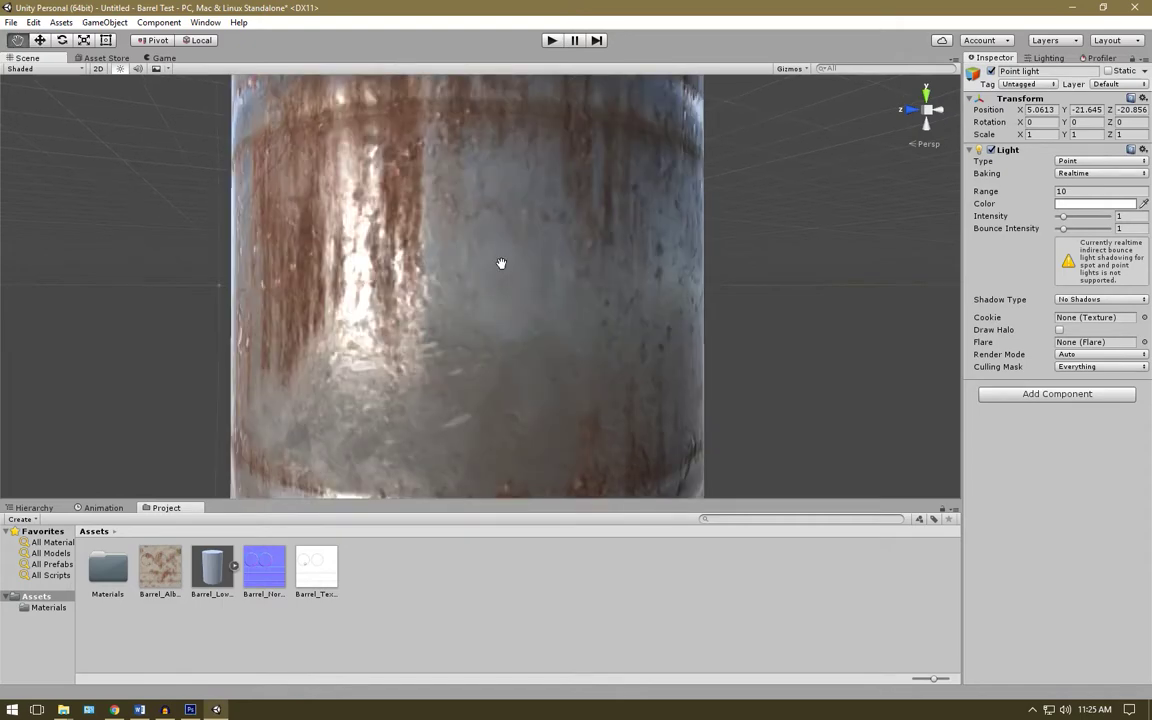
left_click_drag(504, 265, 544, 291)
scroll(667, 365, "down", 10)
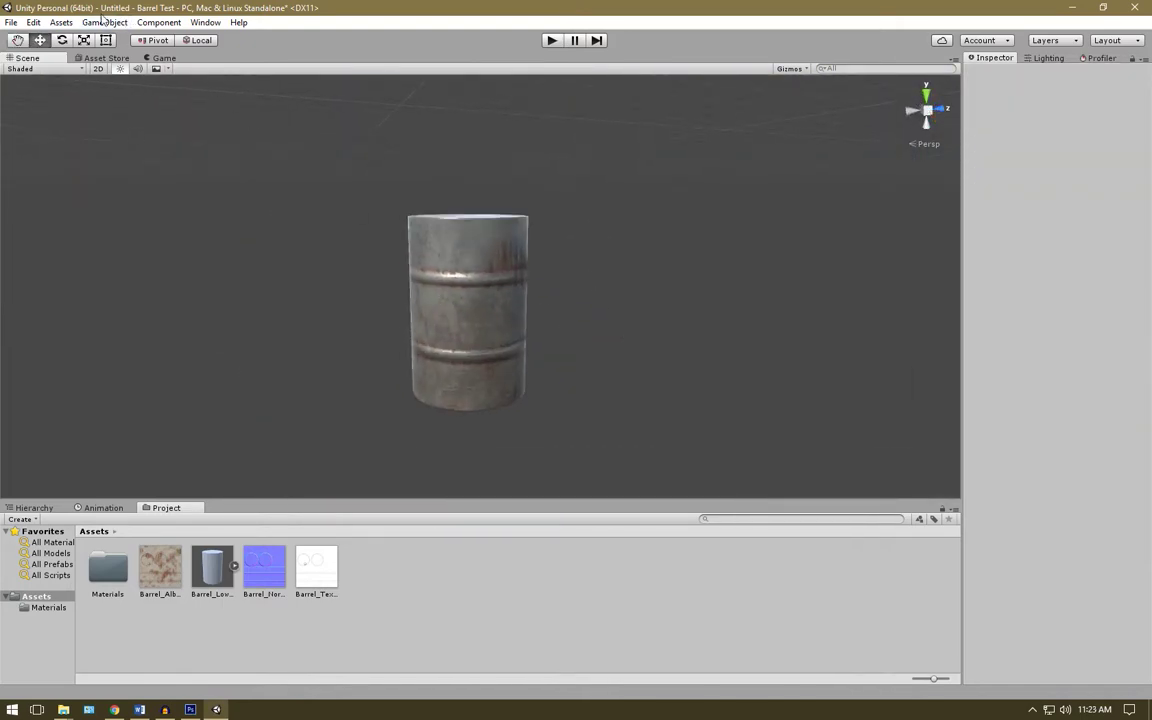
left_click(97, 22)
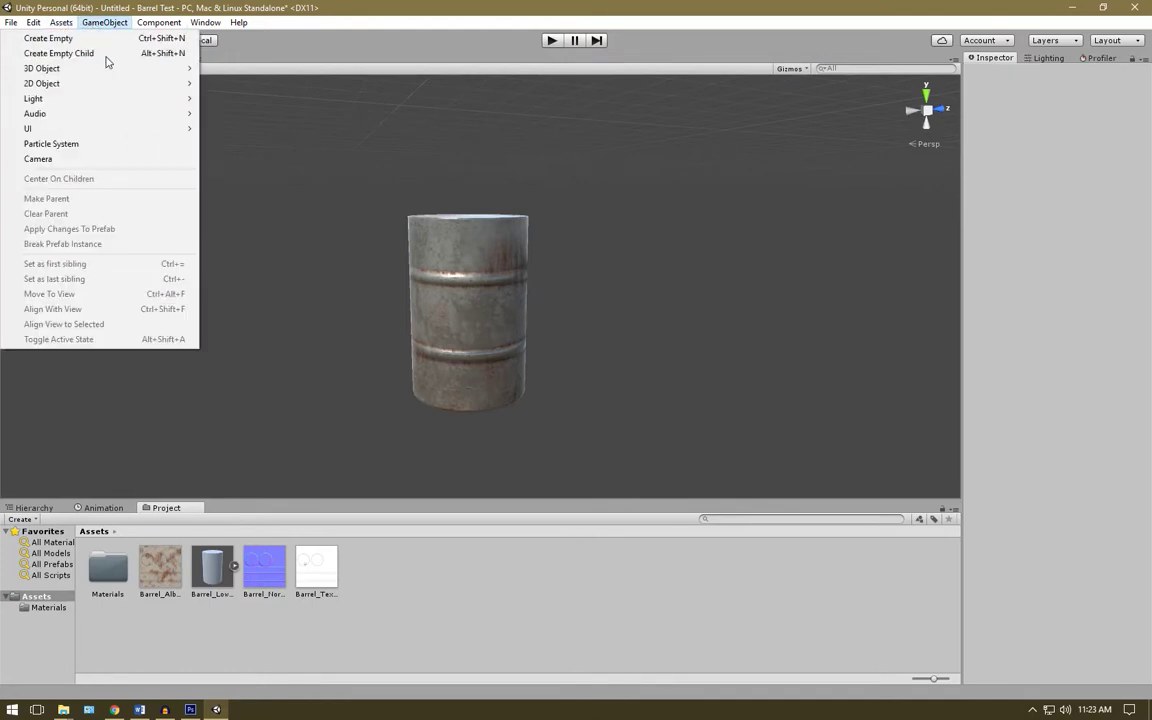
mouse_move(50, 100)
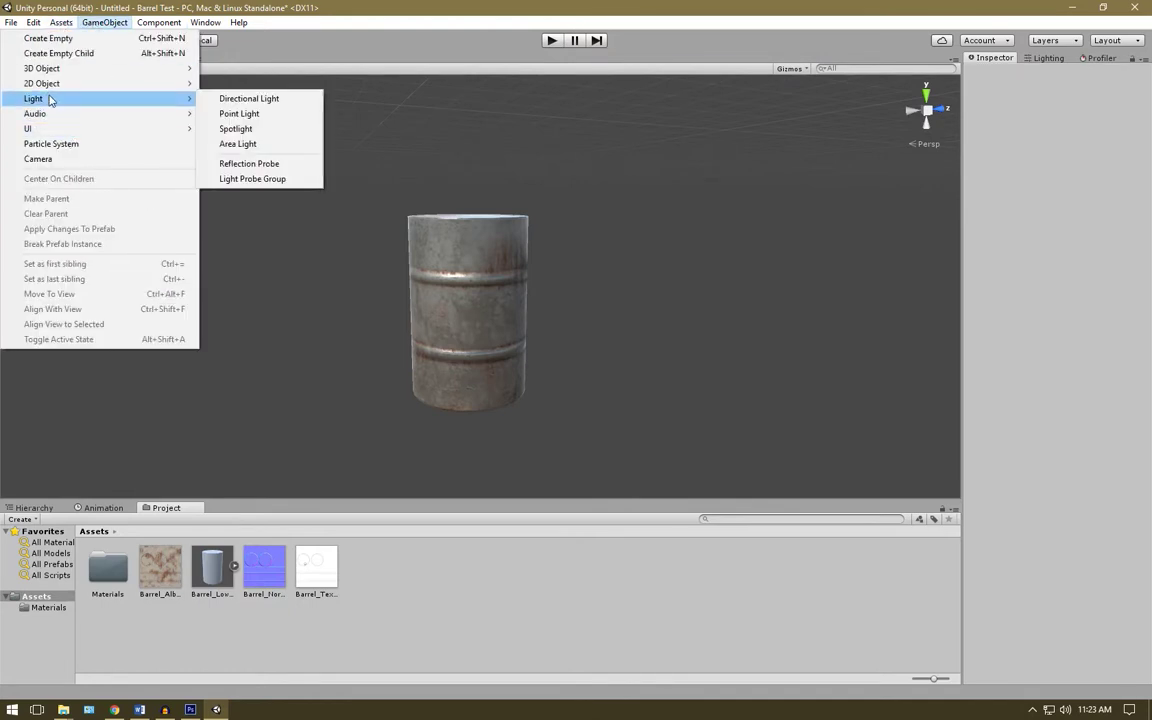
left_click(272, 113)
left_click_drag(529, 285, 625, 316)
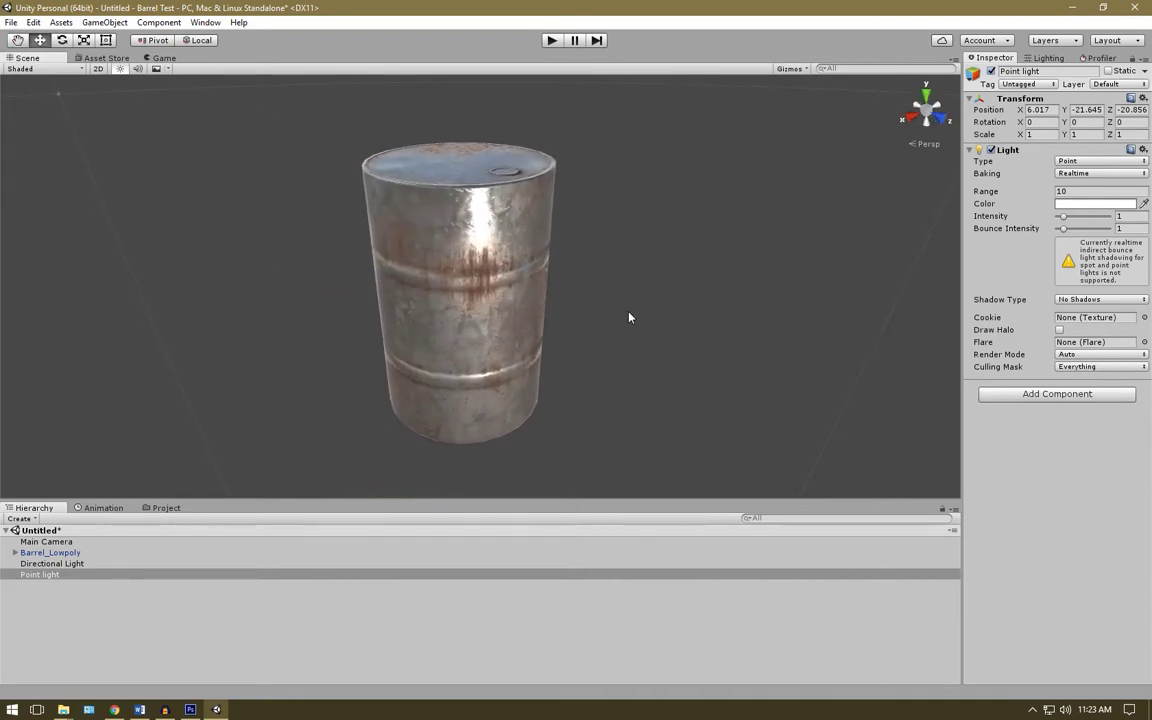